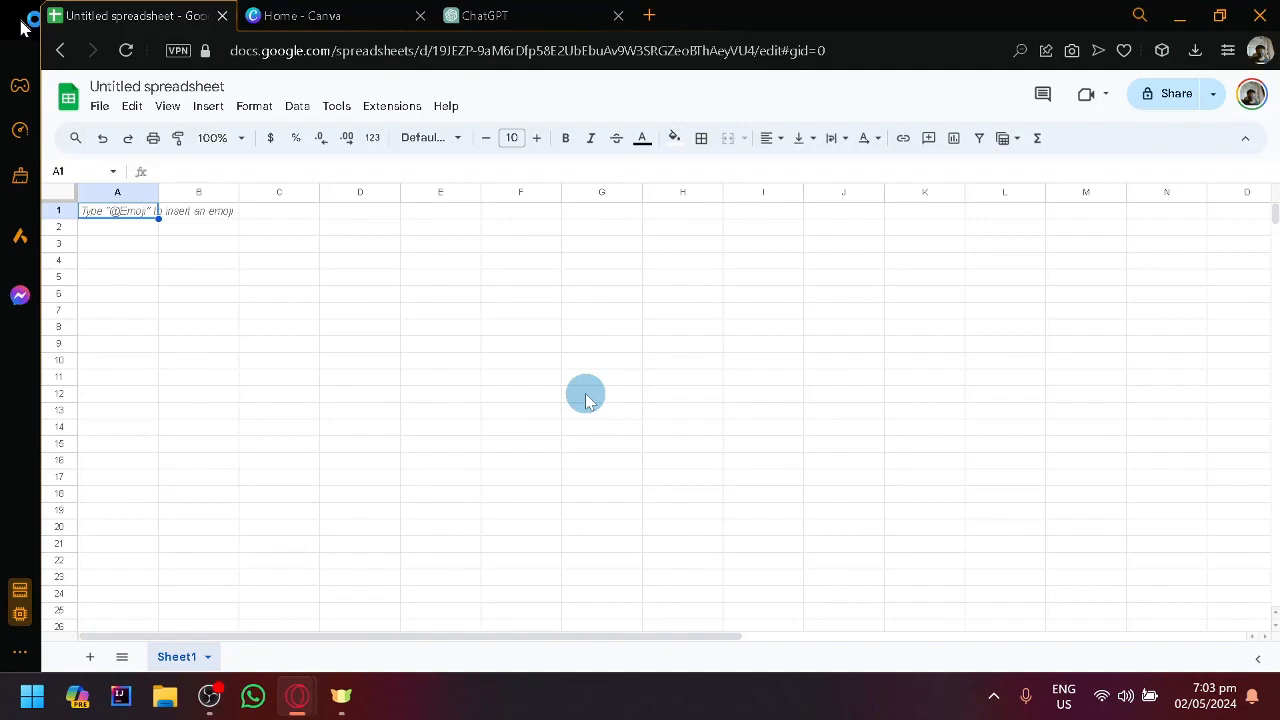
key("Down")
key("Down")
key("Right")
key("Down")
key("Right")
key("Right")
key("Down")
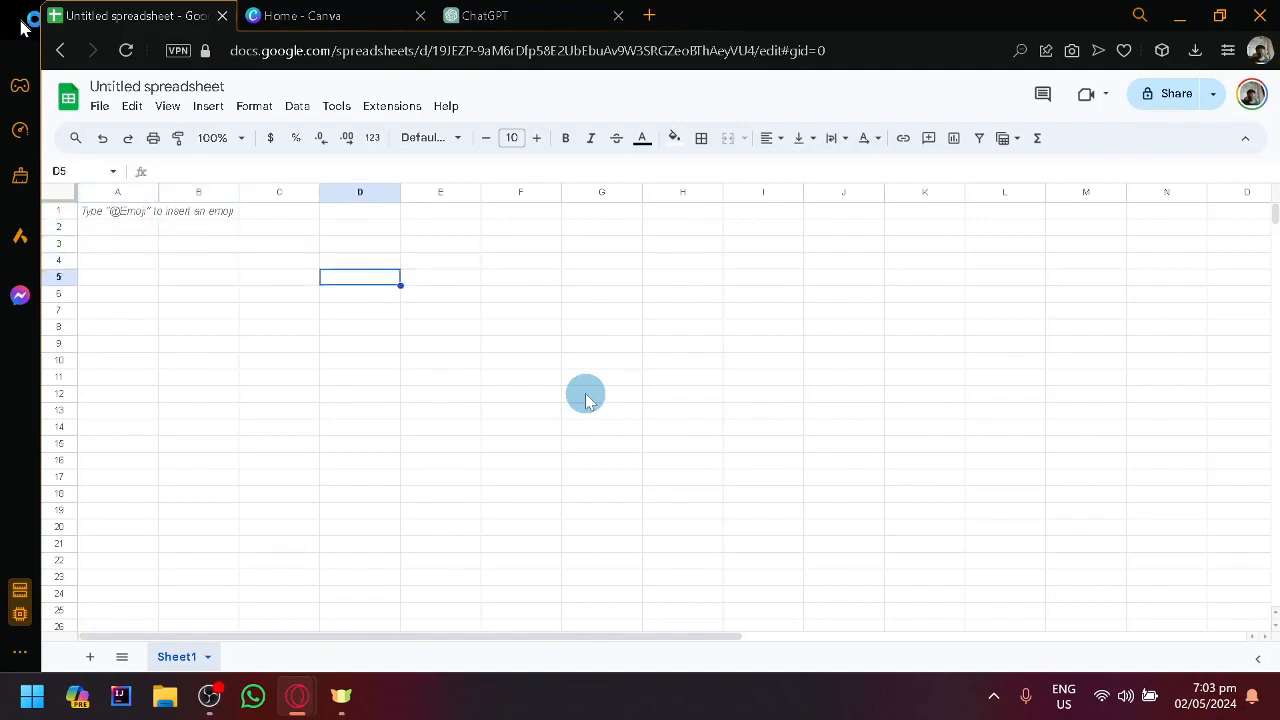
key("Down")
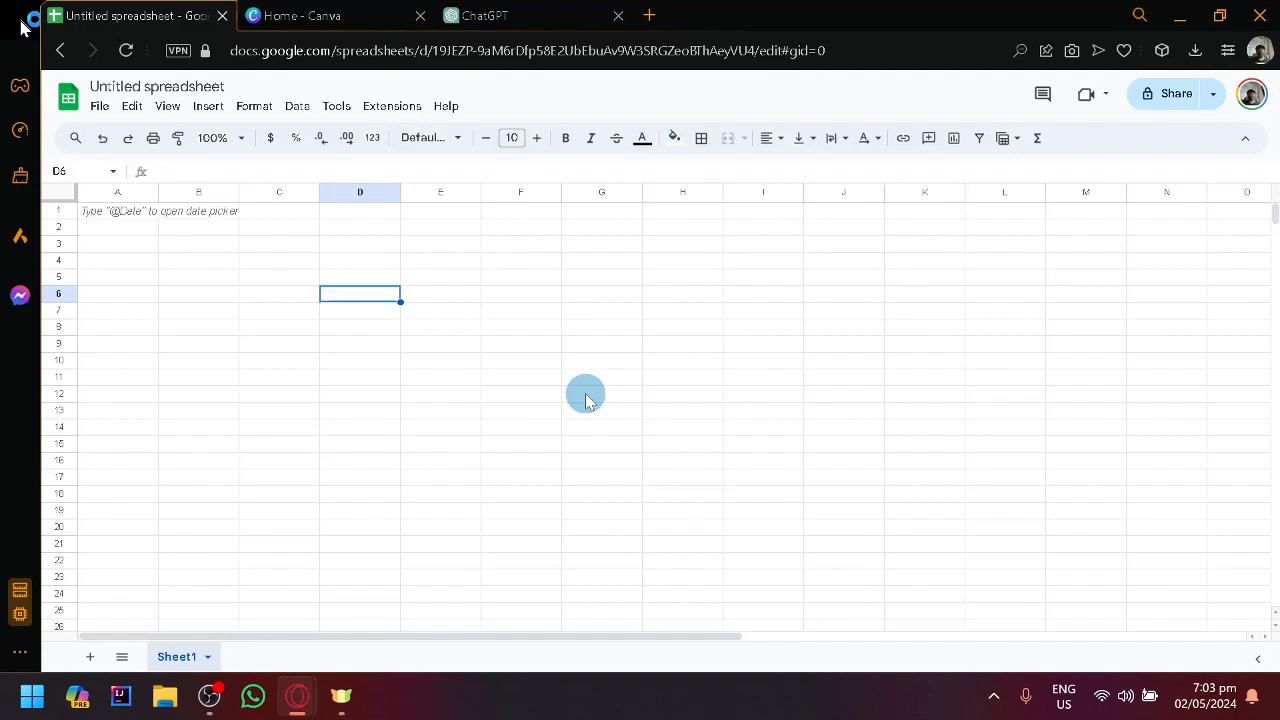
left_click(339, 12)
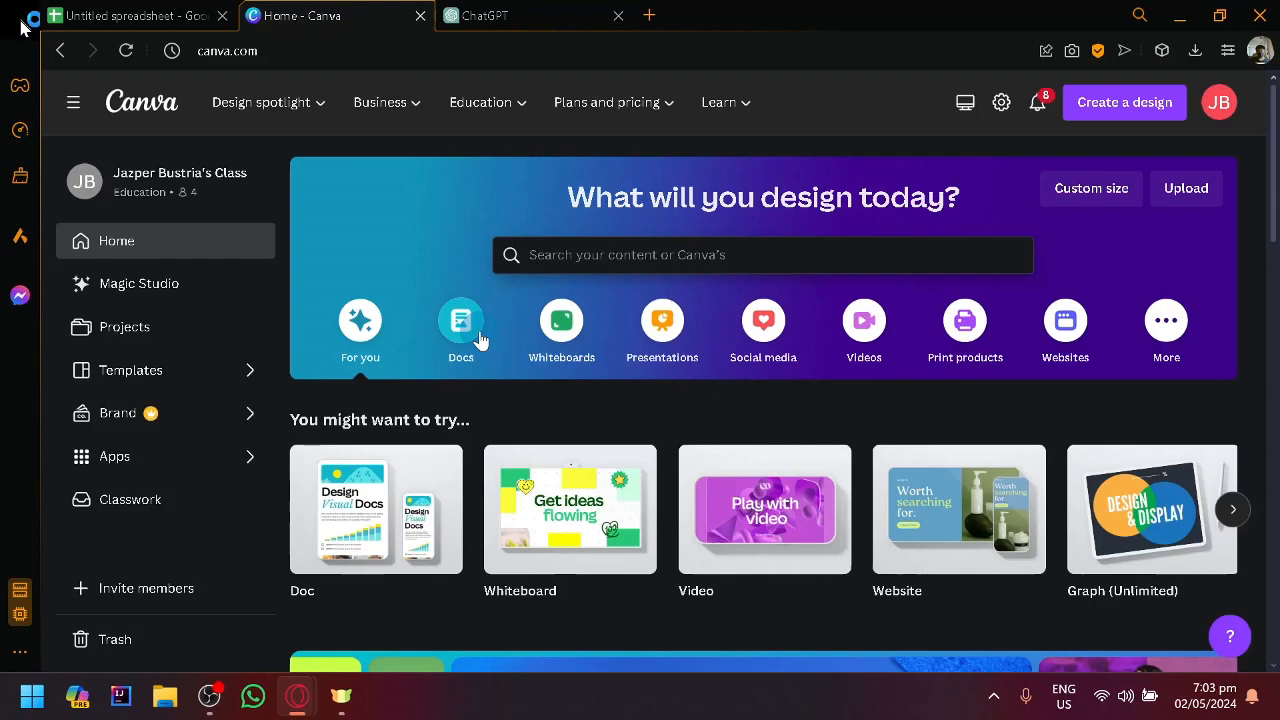
mouse_move(535, 467)
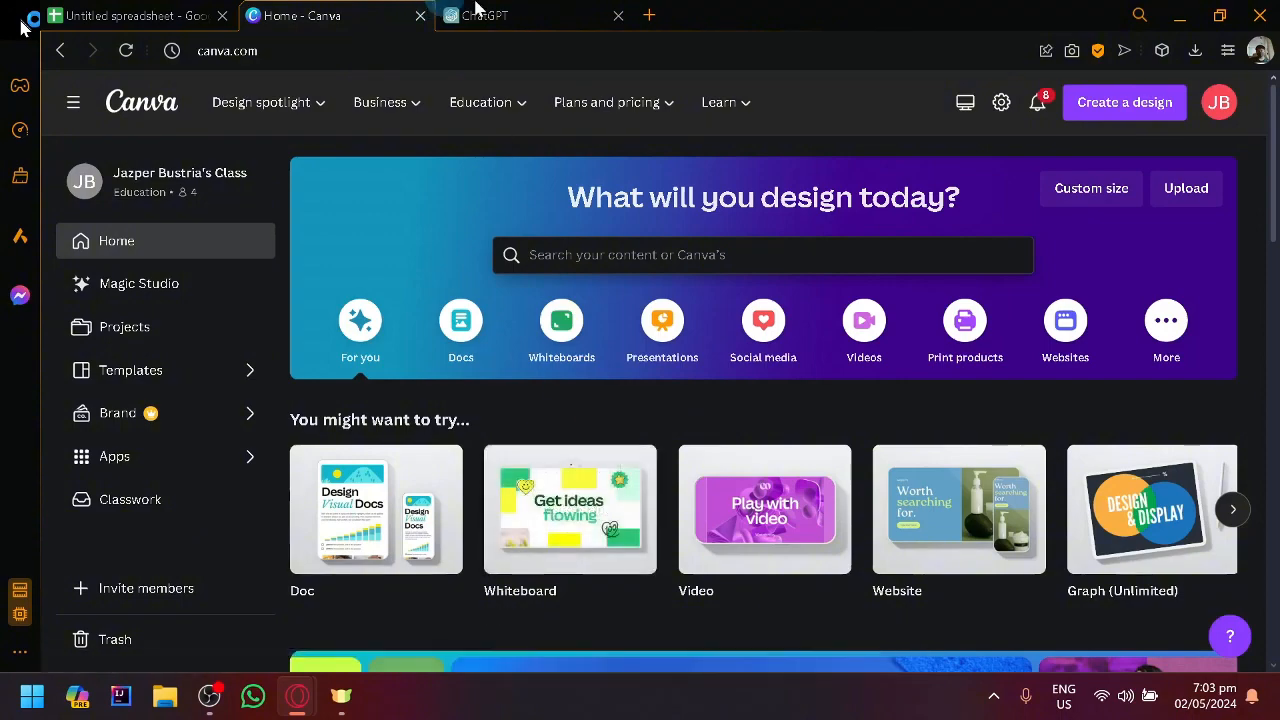
left_click(567, 10)
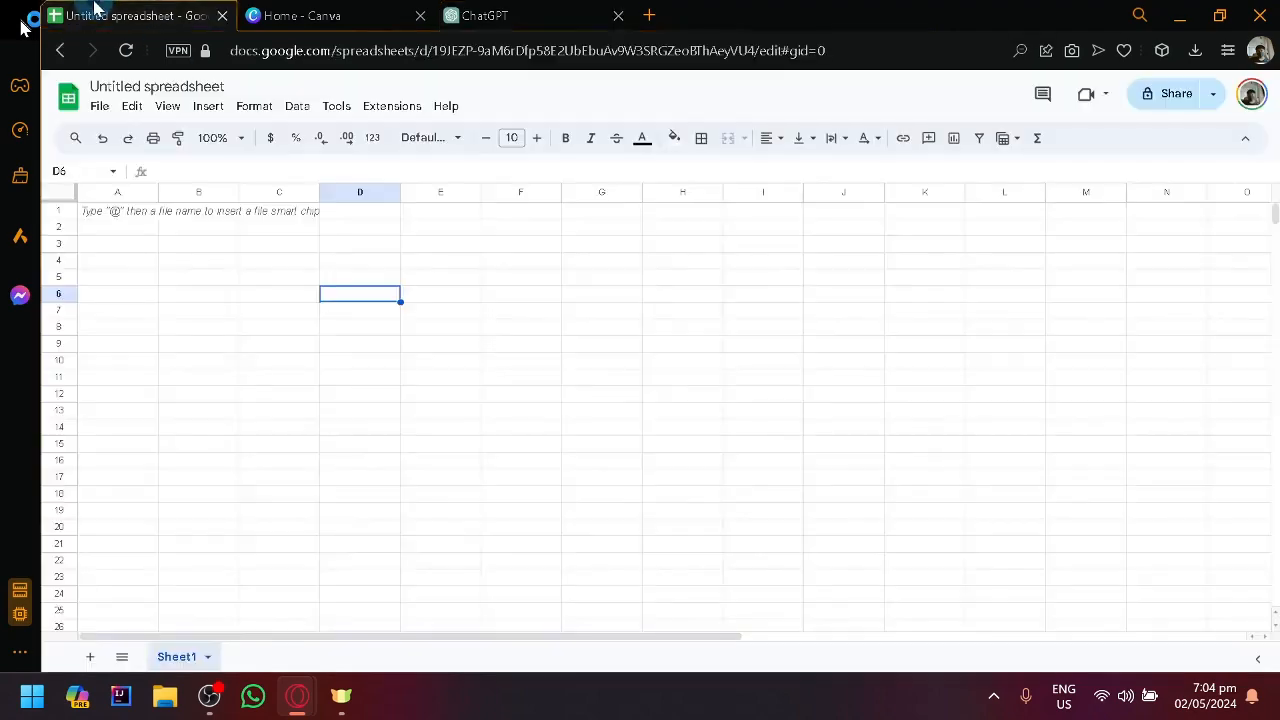
left_click(100, 15)
left_click(337, 293)
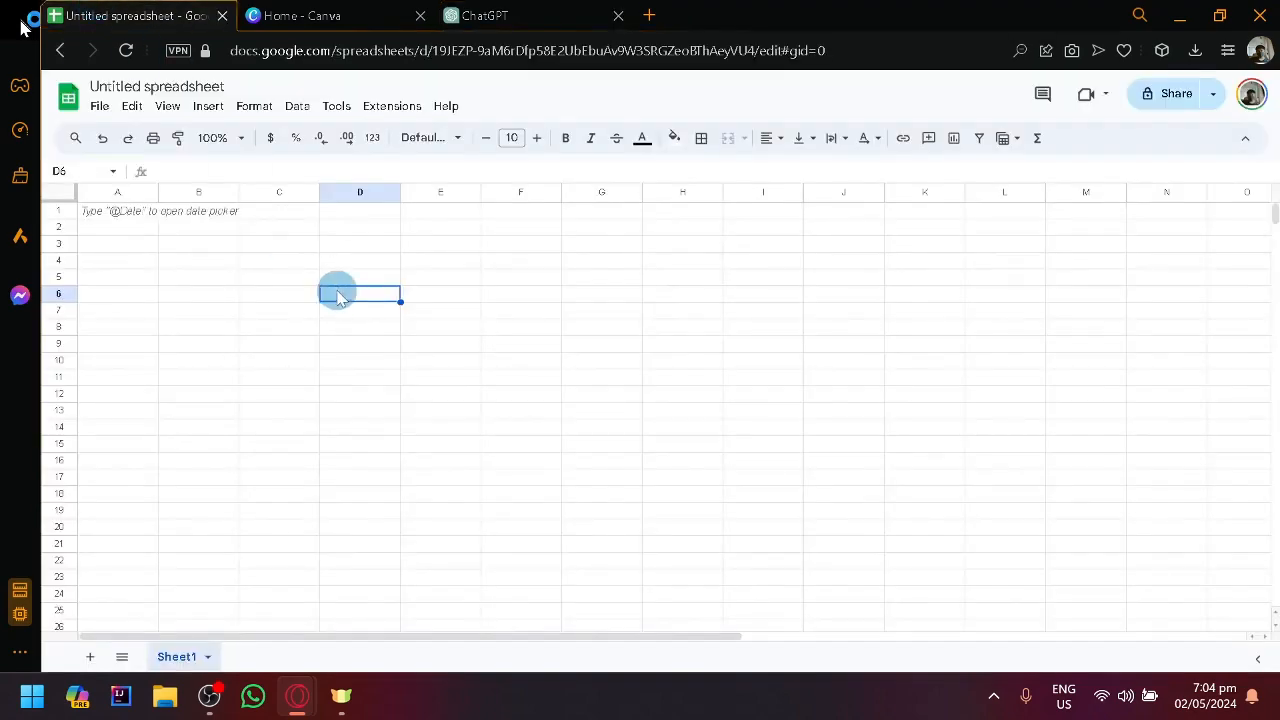
left_click(219, 312)
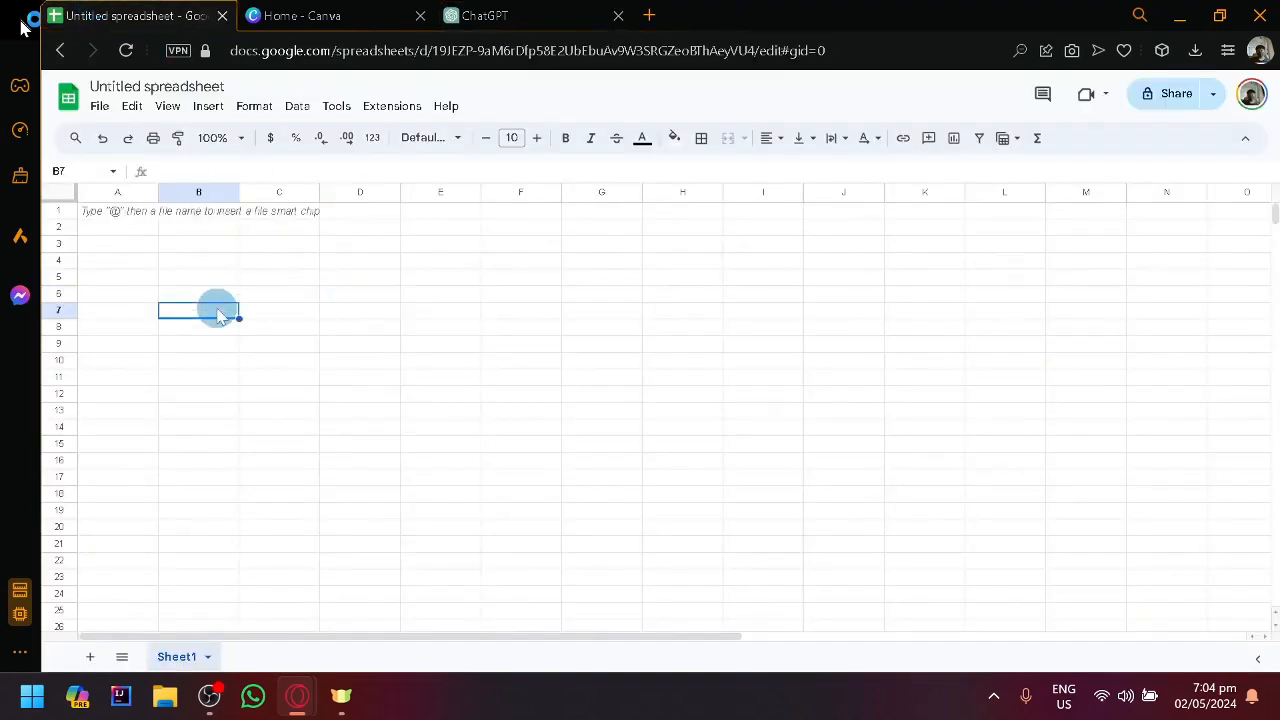
key("Up")
key("Up")
key("Up")
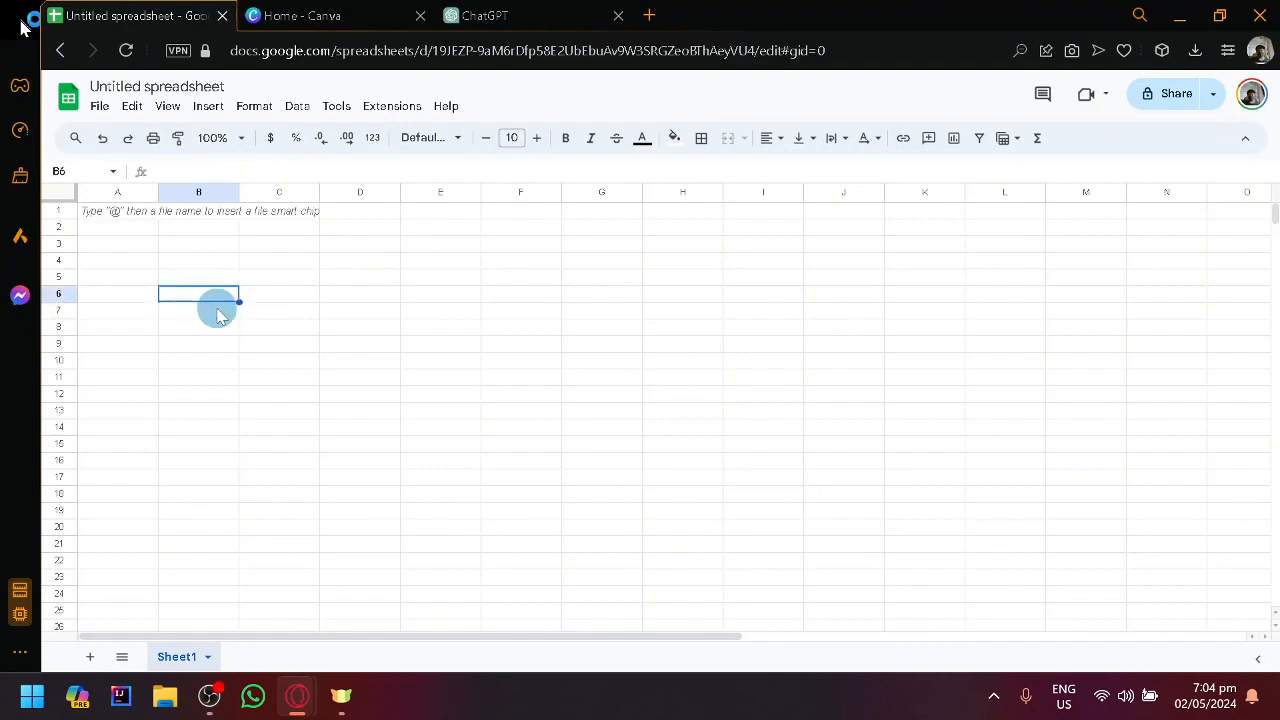
key("Right")
key("Right")
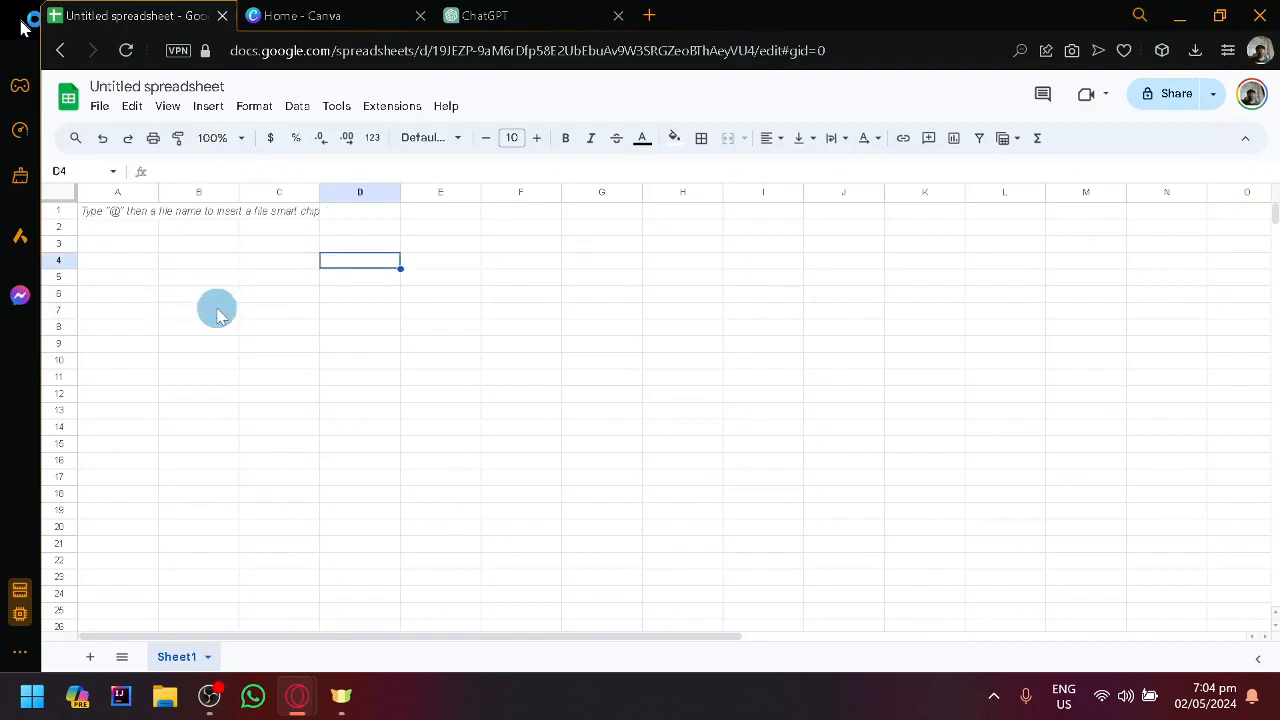
key("Down")
key("Down")
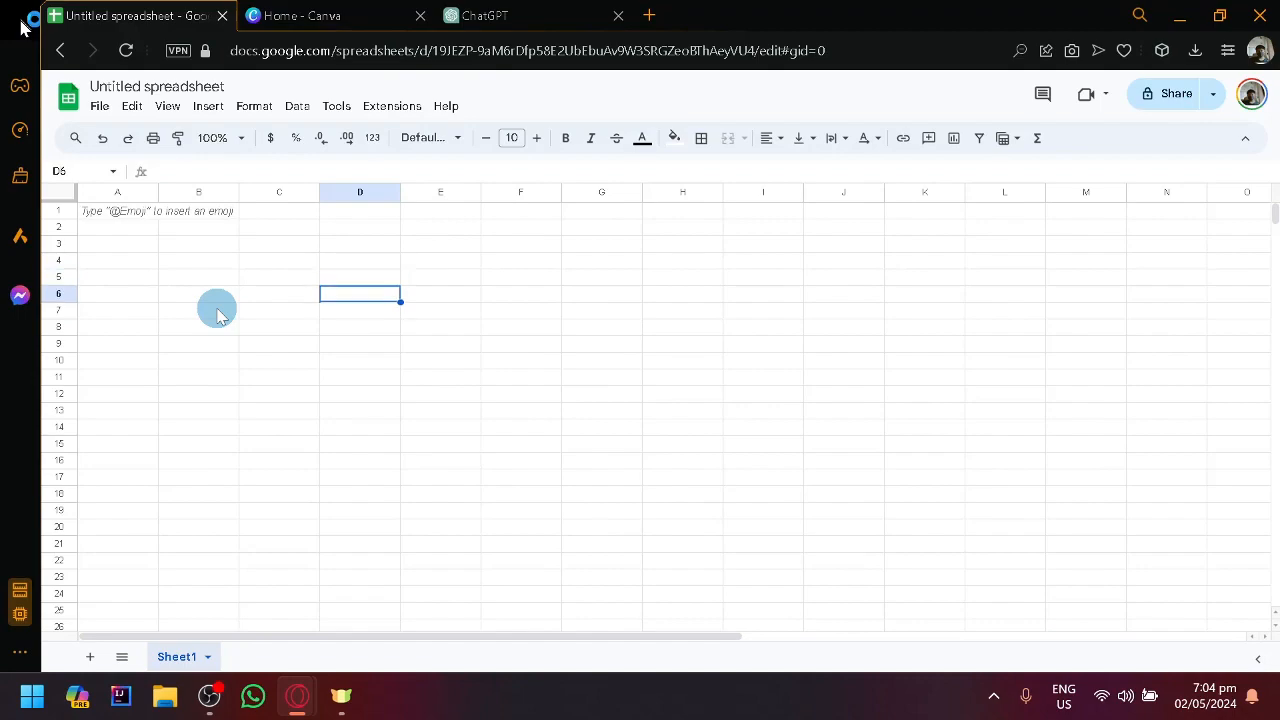
key("Down")
key("Left")
key("Left")
key("Right")
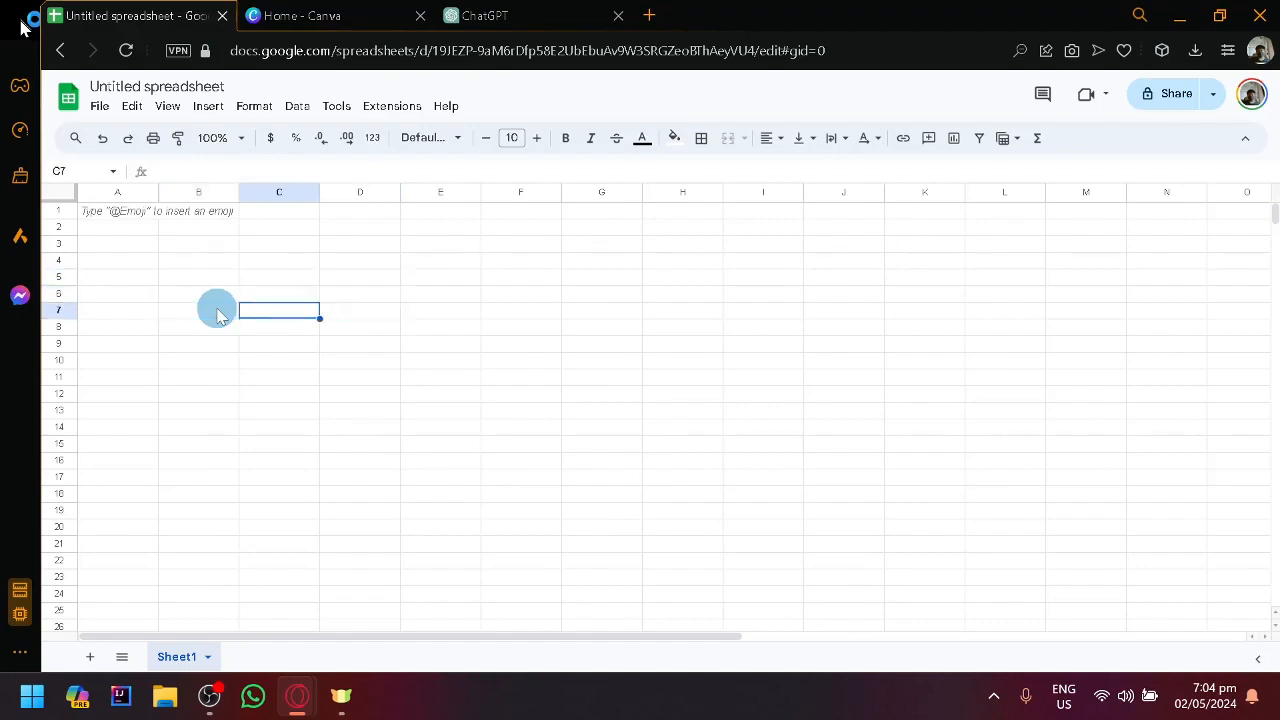
key("Right")
key("Up")
left_click(610, 12)
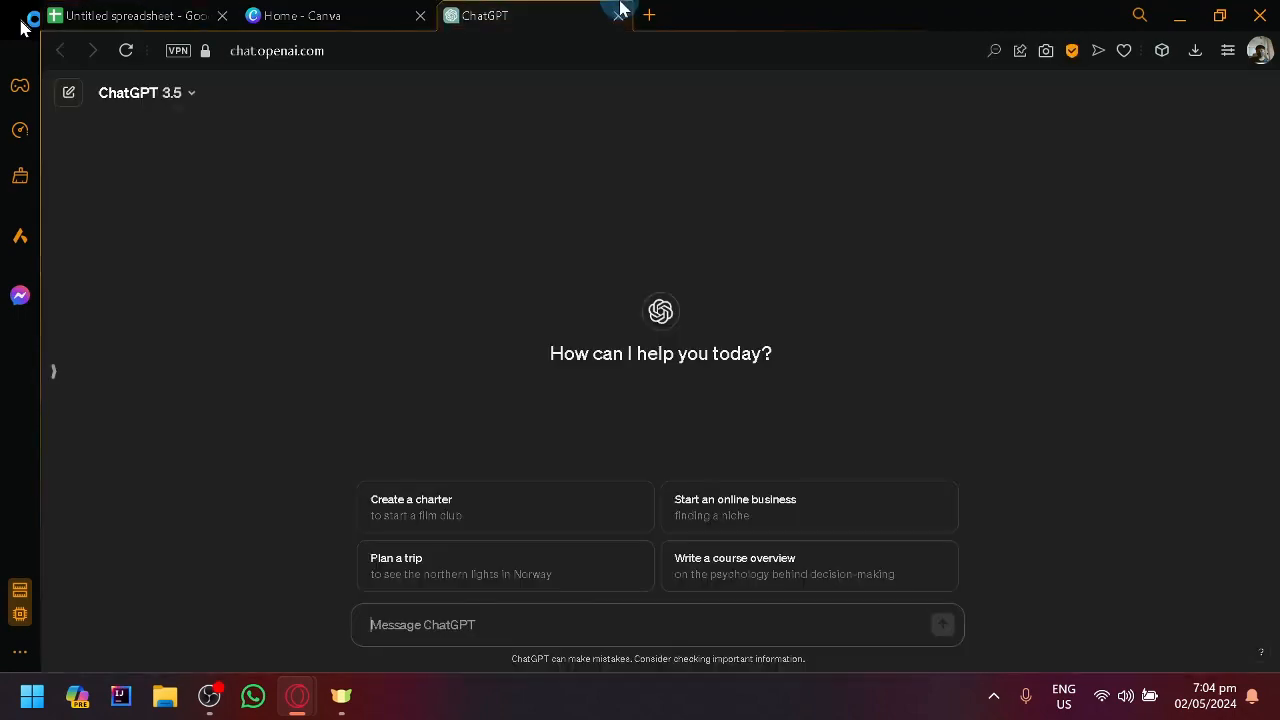
left_click(165, 12)
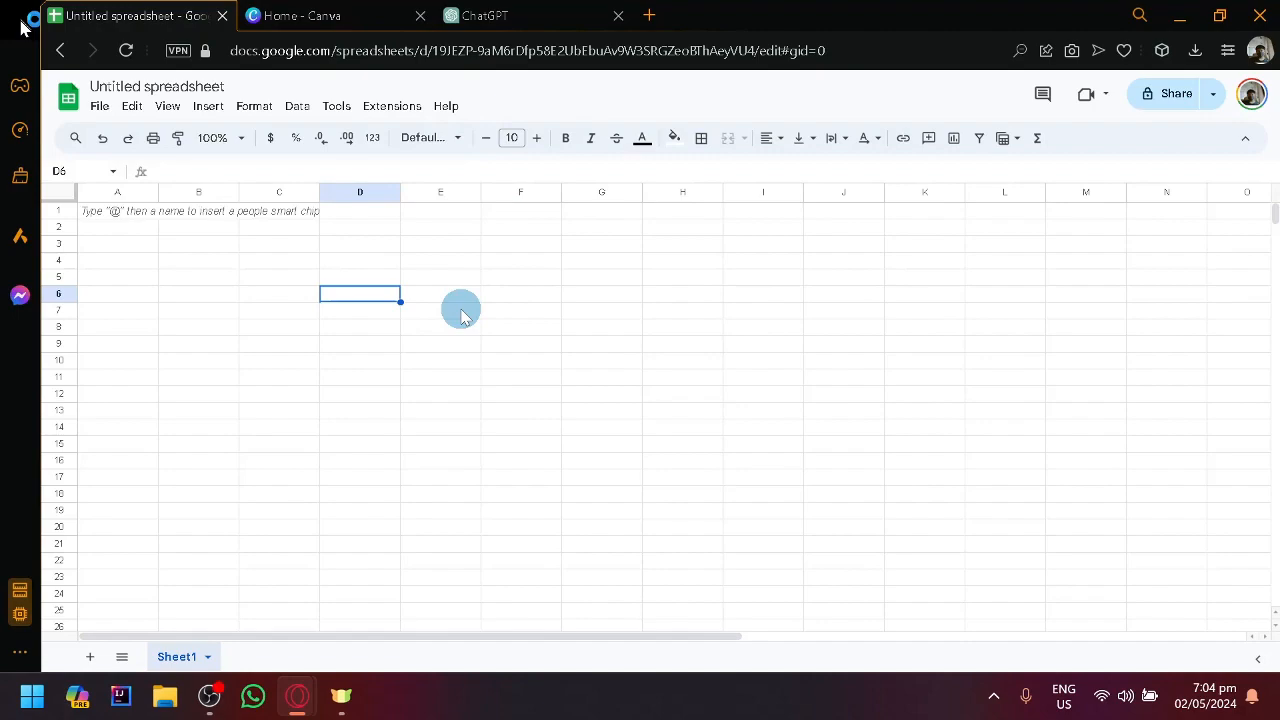
left_click(508, 12)
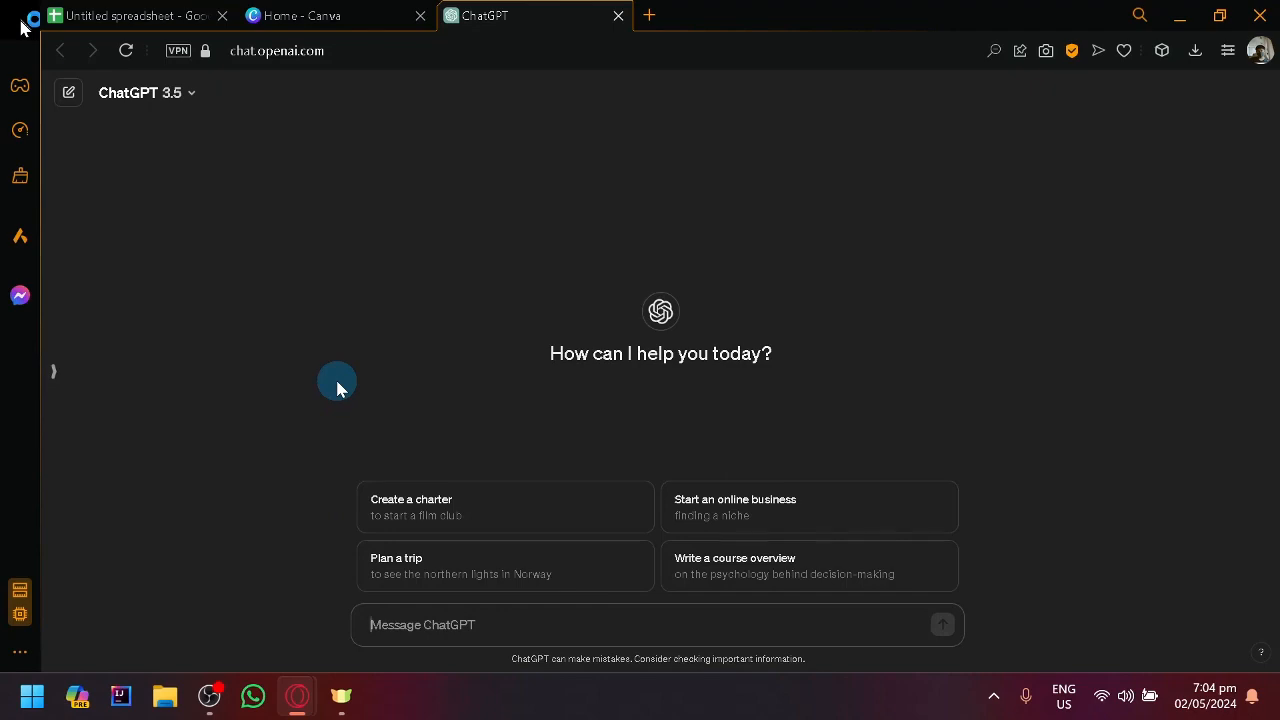
left_click(205, 12)
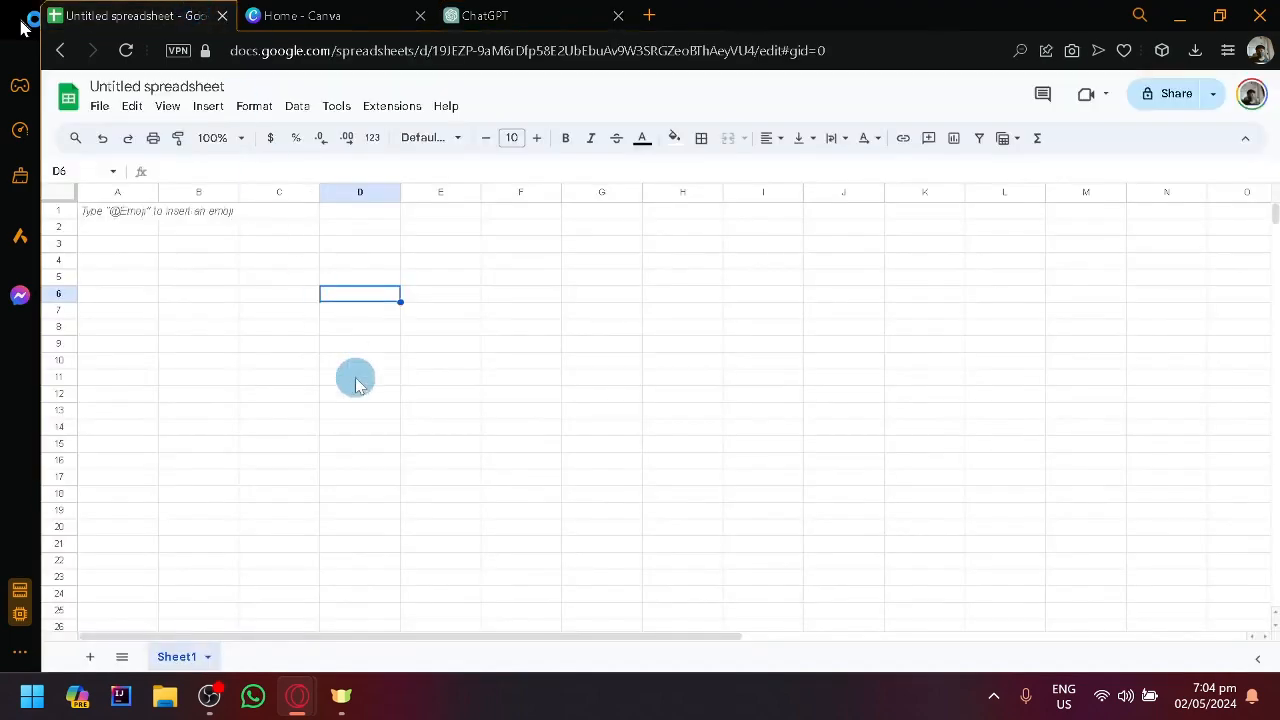
Rename the untitled spreadsheet as Invoice.
left_click(172, 329)
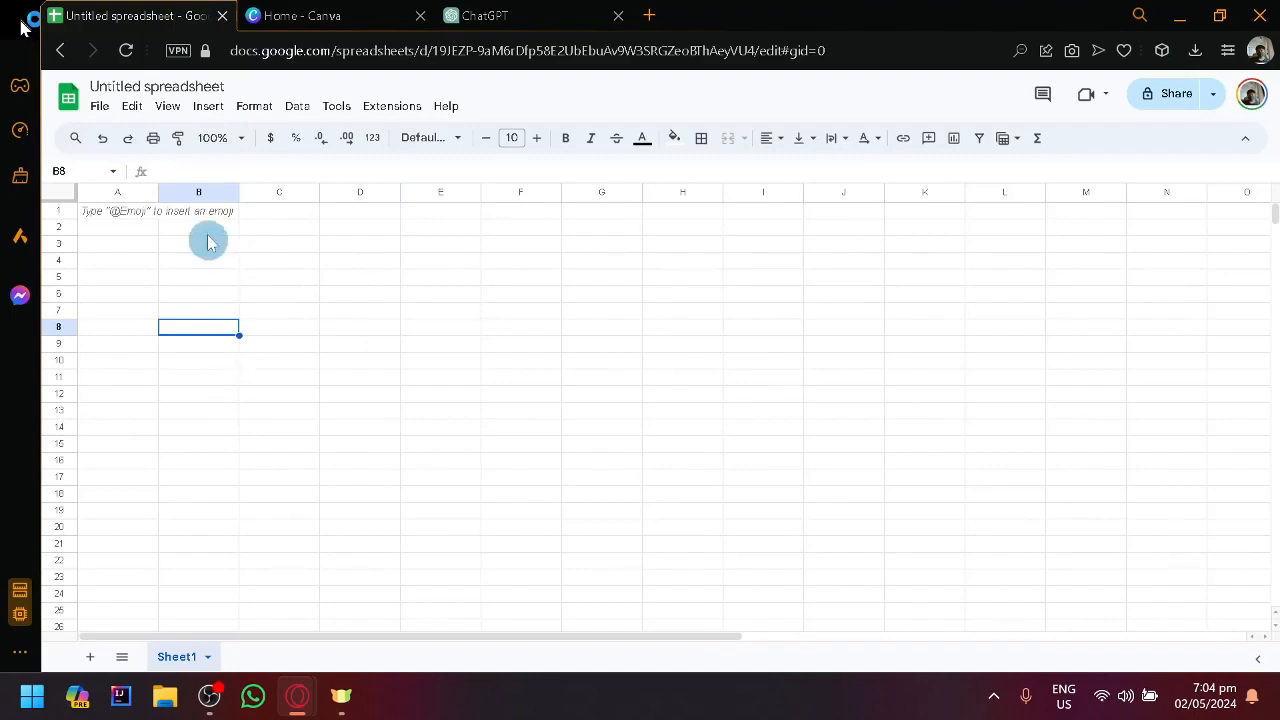
left_click(163, 85)
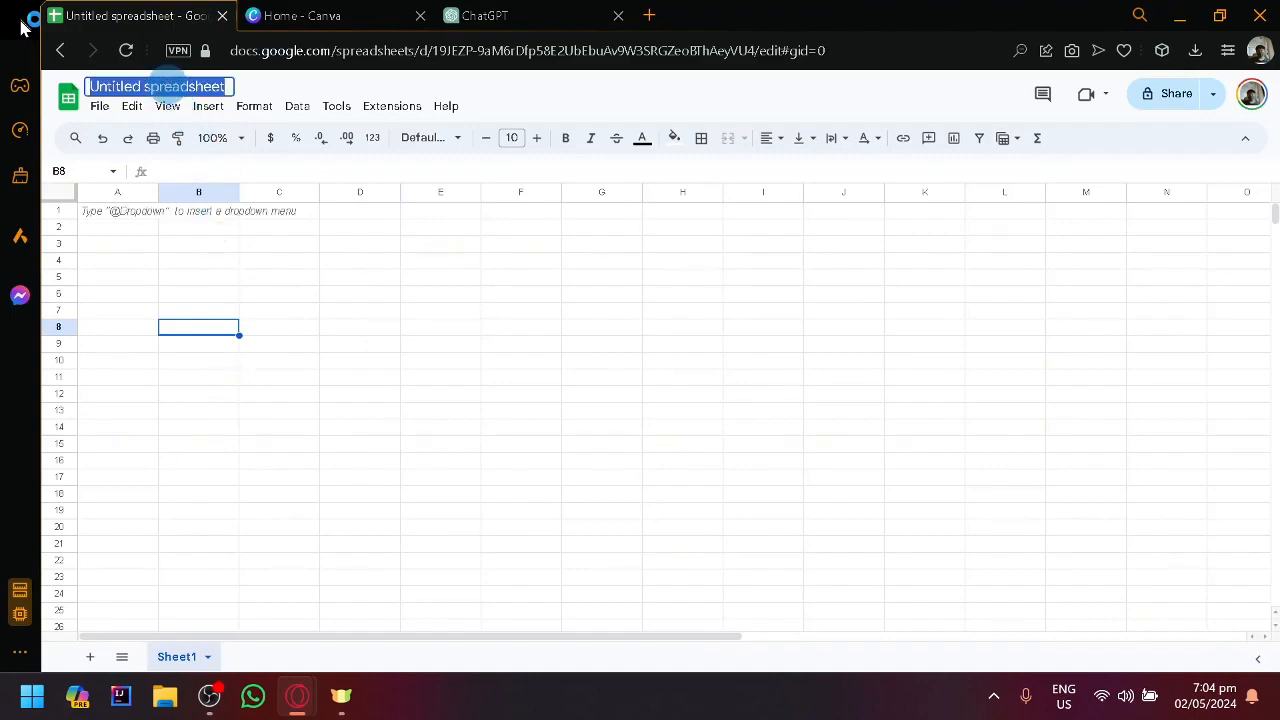
type("Invoice")
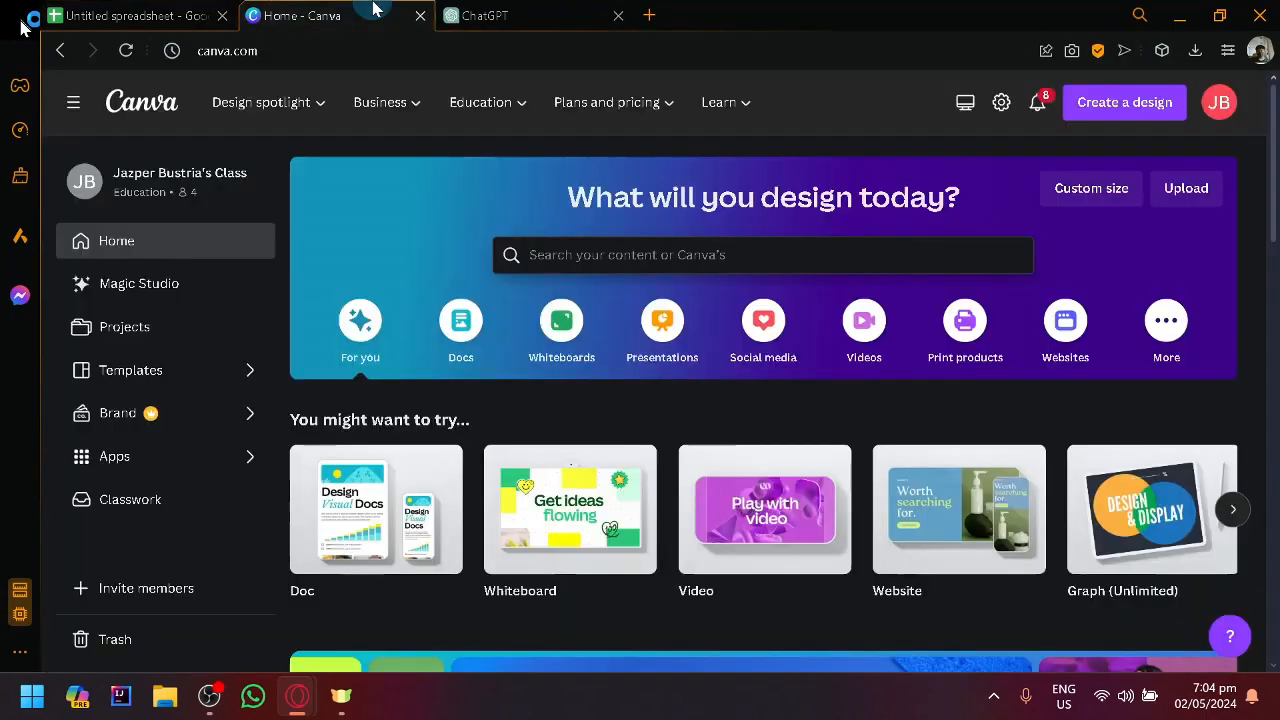
left_click(295, 12)
left_click(128, 15)
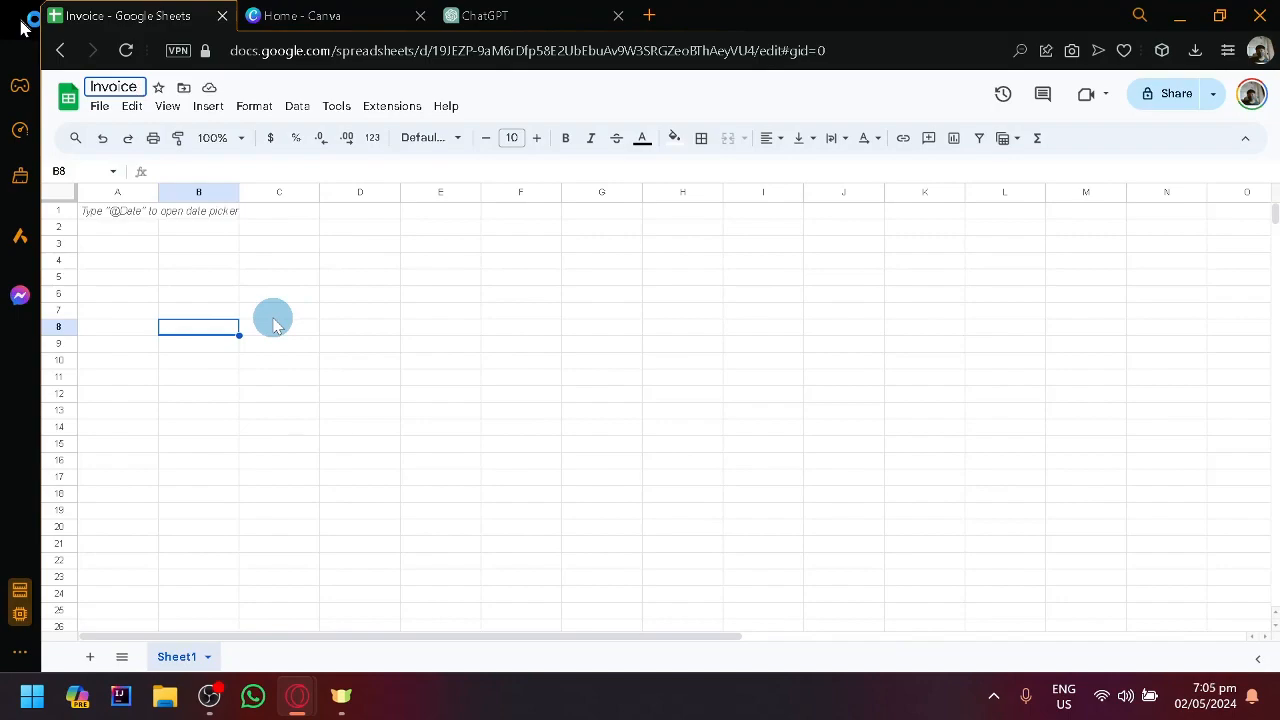
Start a formula in cell D10 with the range D3:D7 followed by SUM(D3:D7).
left_click(275, 325)
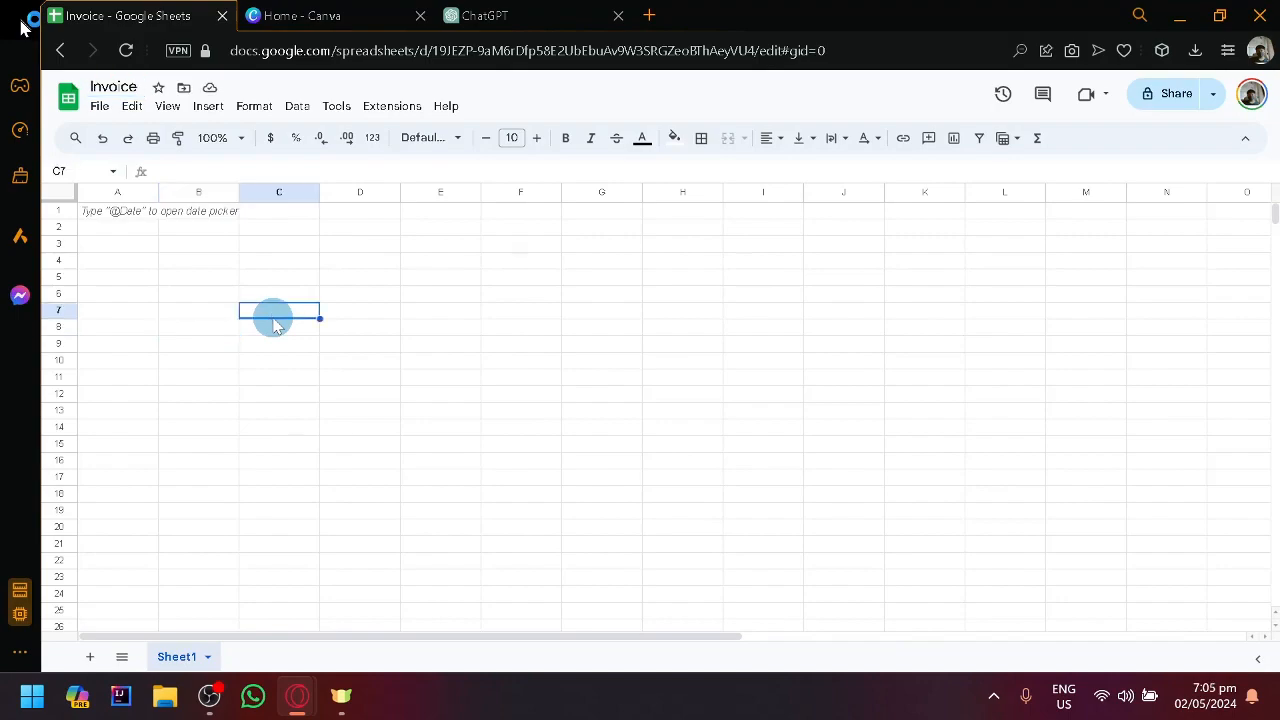
key("Right")
key("Down")
key("Down")
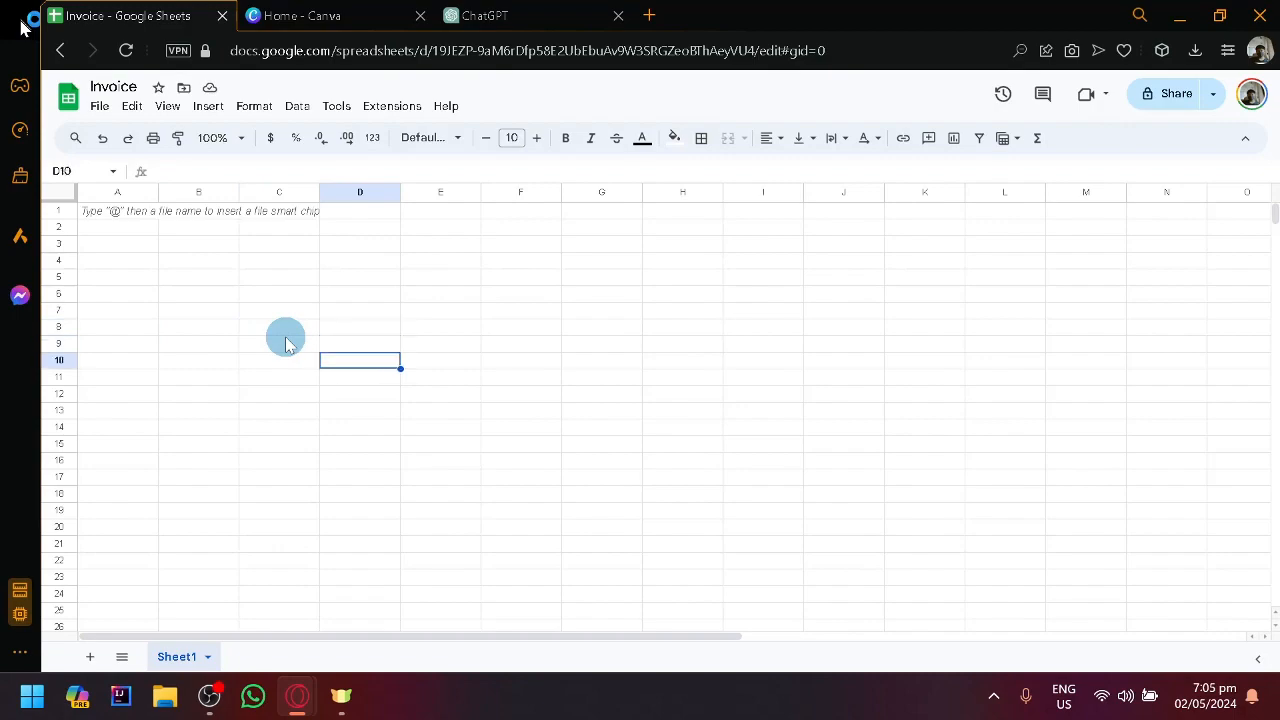
type("=")
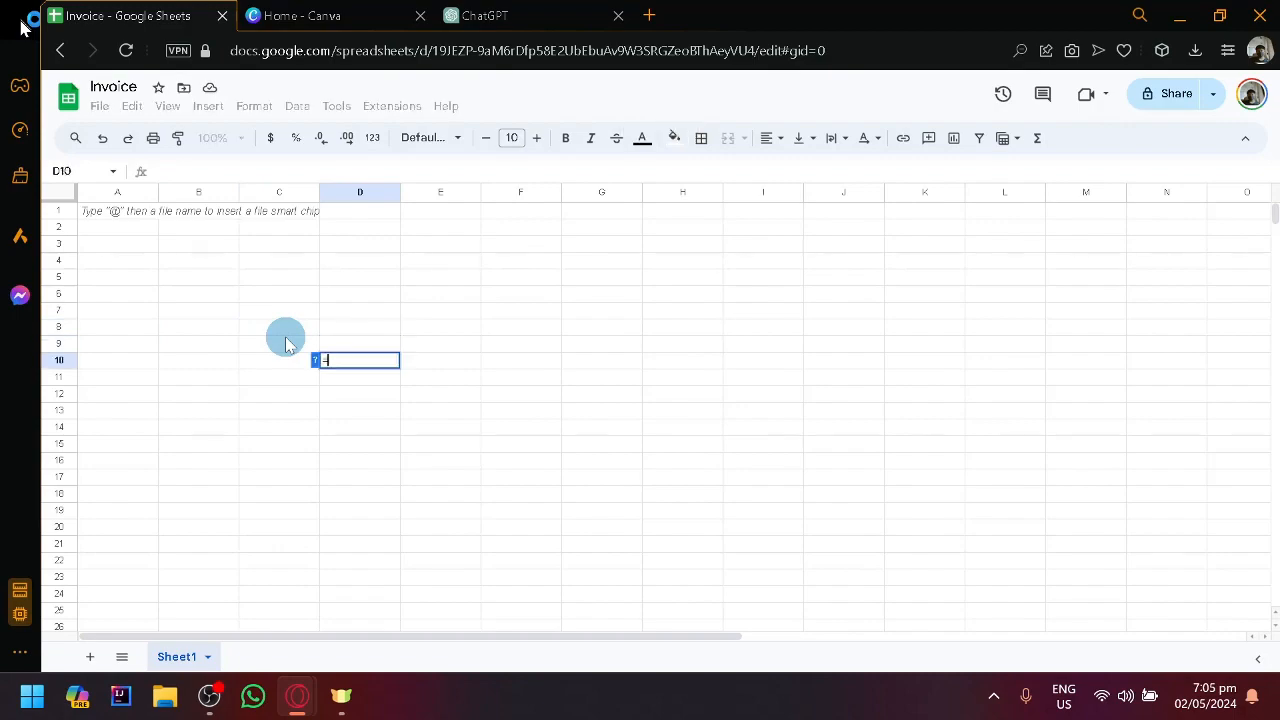
left_click(360, 254)
left_click_drag(360, 254, 376, 316)
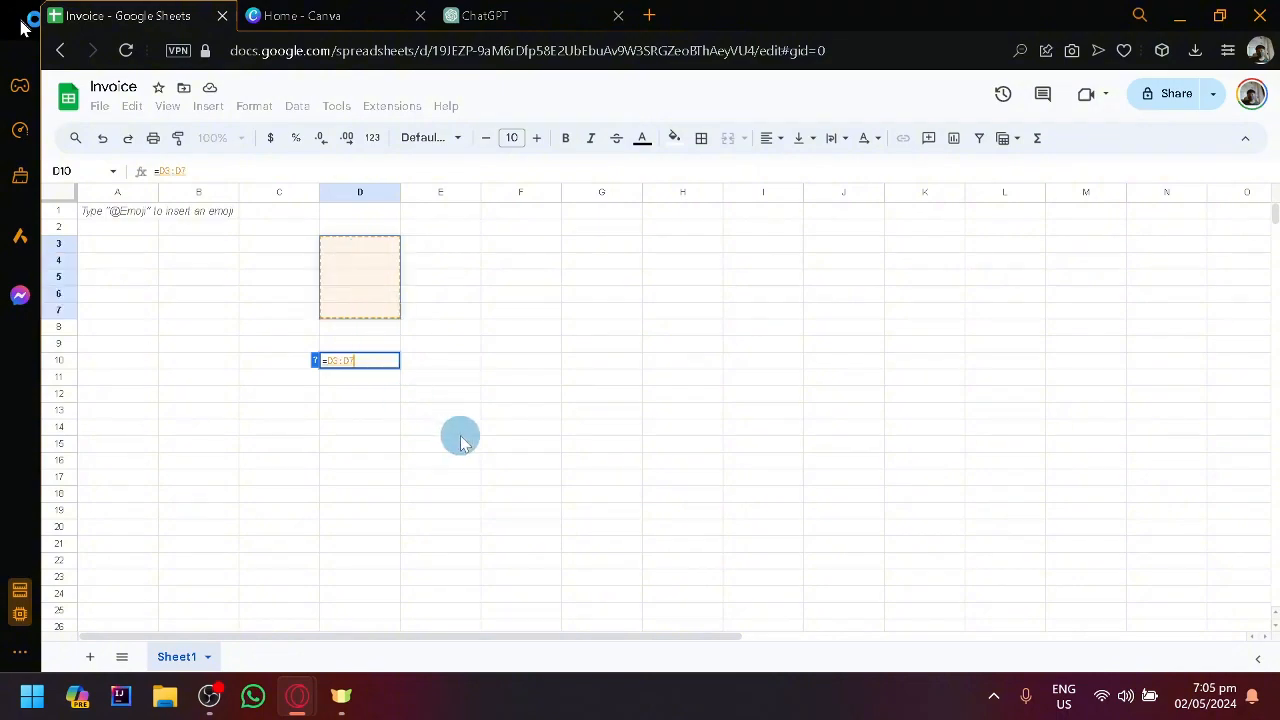
type("SUM(")
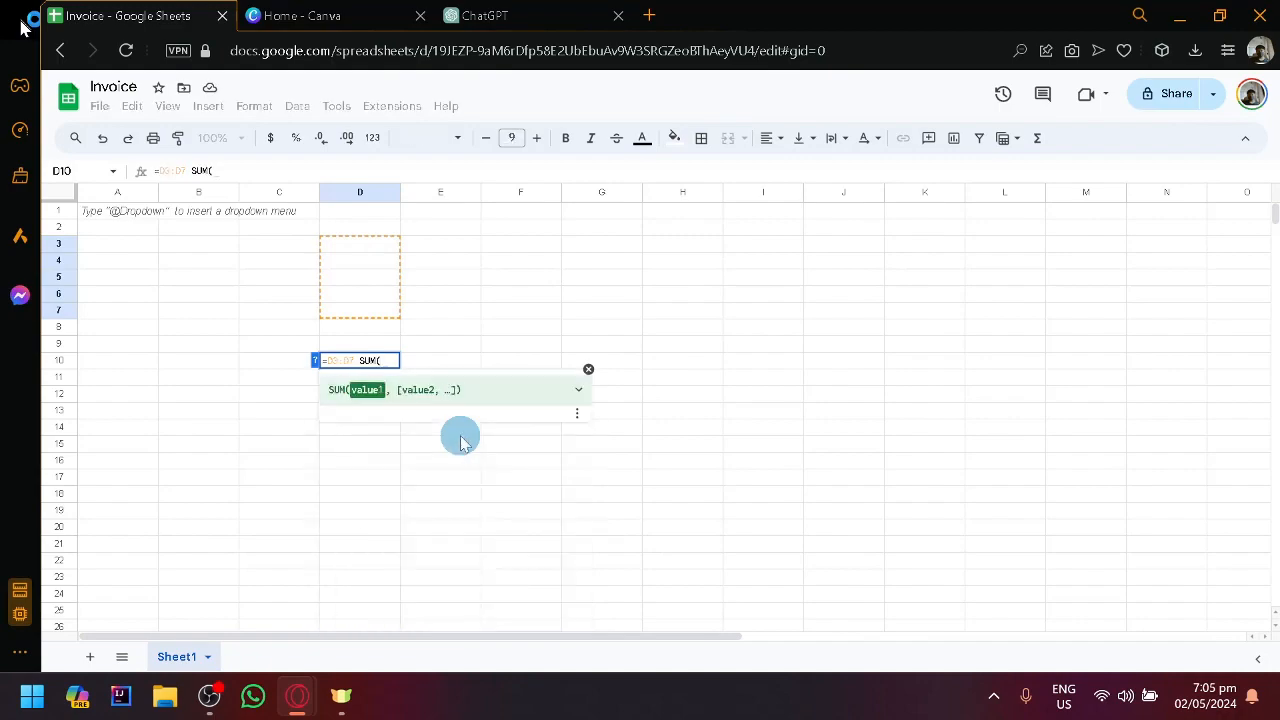
type("D3")
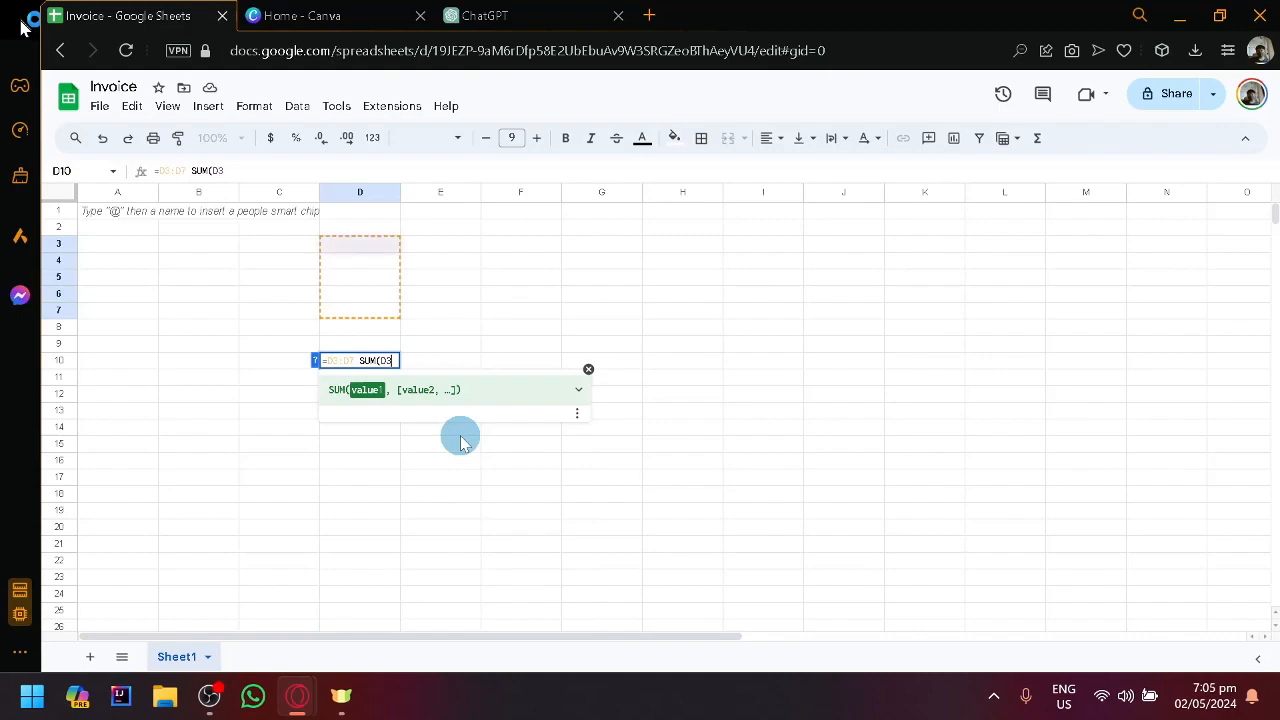
type(":d")
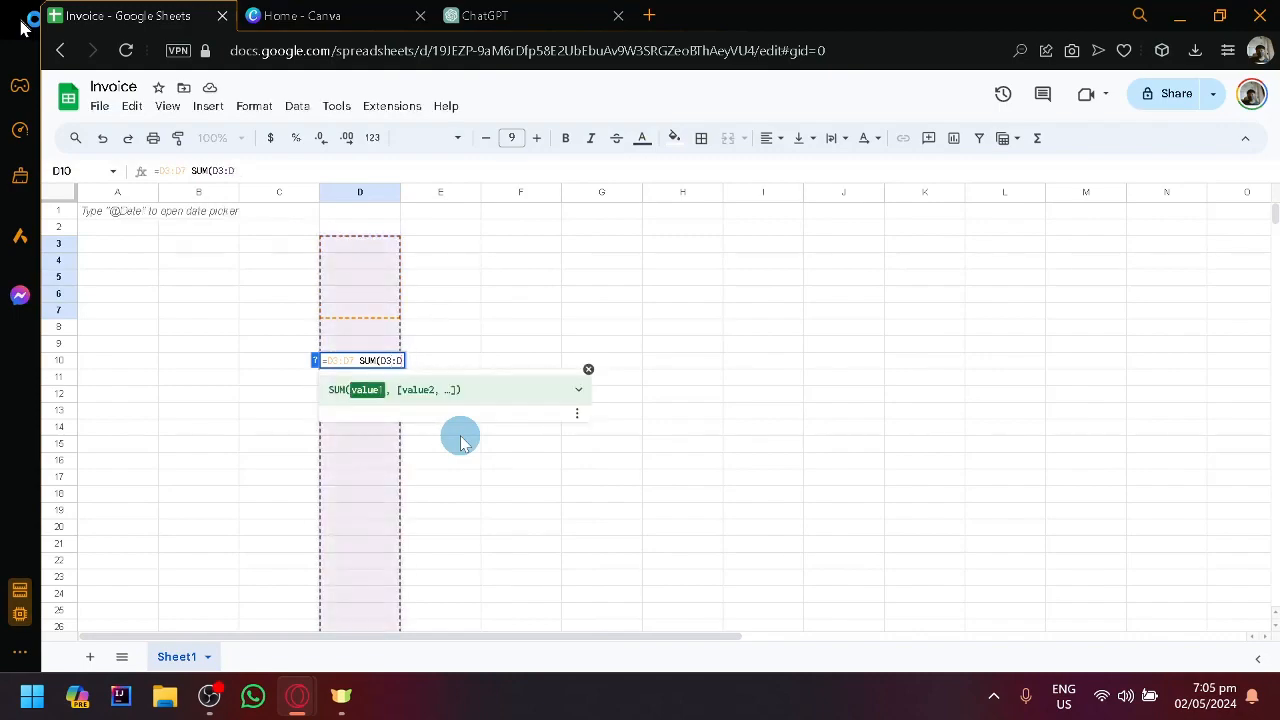
type("7)")
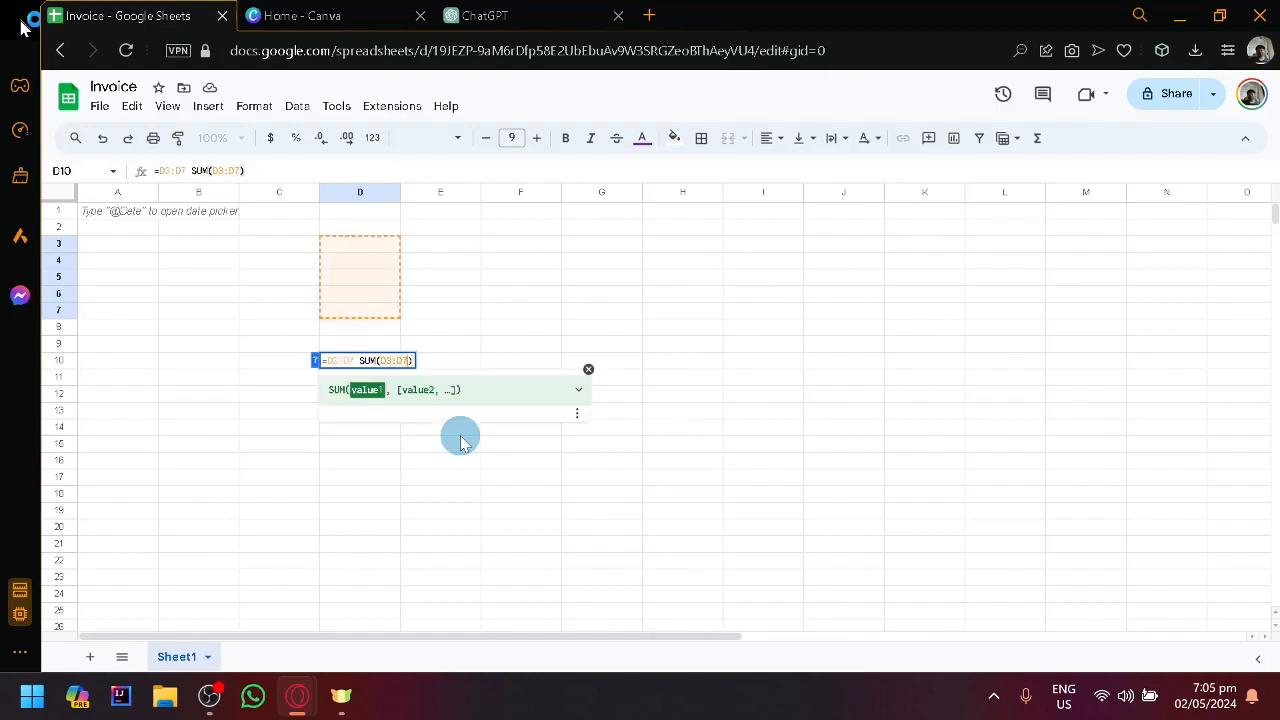
Remove the stray D3:D7 reference before SUM in cell D10, leaving the formula =SUM(D3:D7).
key("Left")
key("Left")
key("Left")
key("Left")
key("Left")
key("Left")
key("Left")
key("Left")
key("Left")
key("Left")
key("BackSpace")
key("BackSpace")
key("BackSpace")
key("BackSpace")
key("BackSpace")
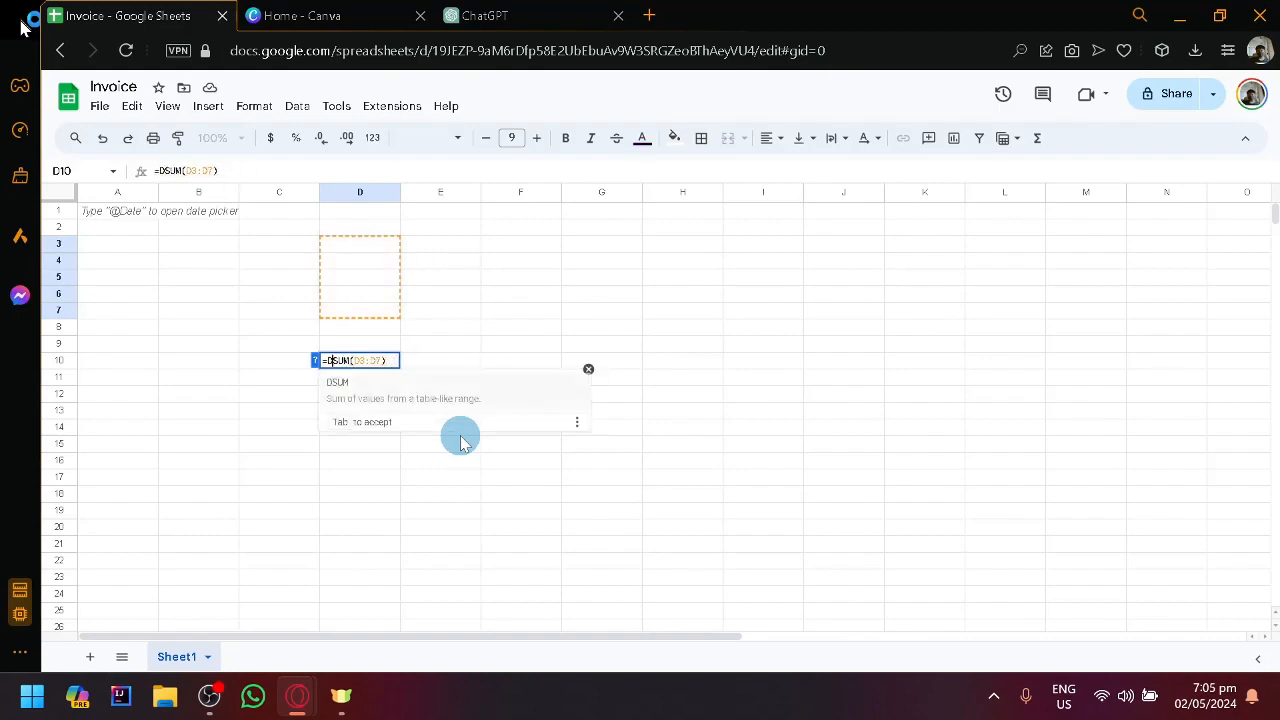
key("BackSpace")
key("Return")
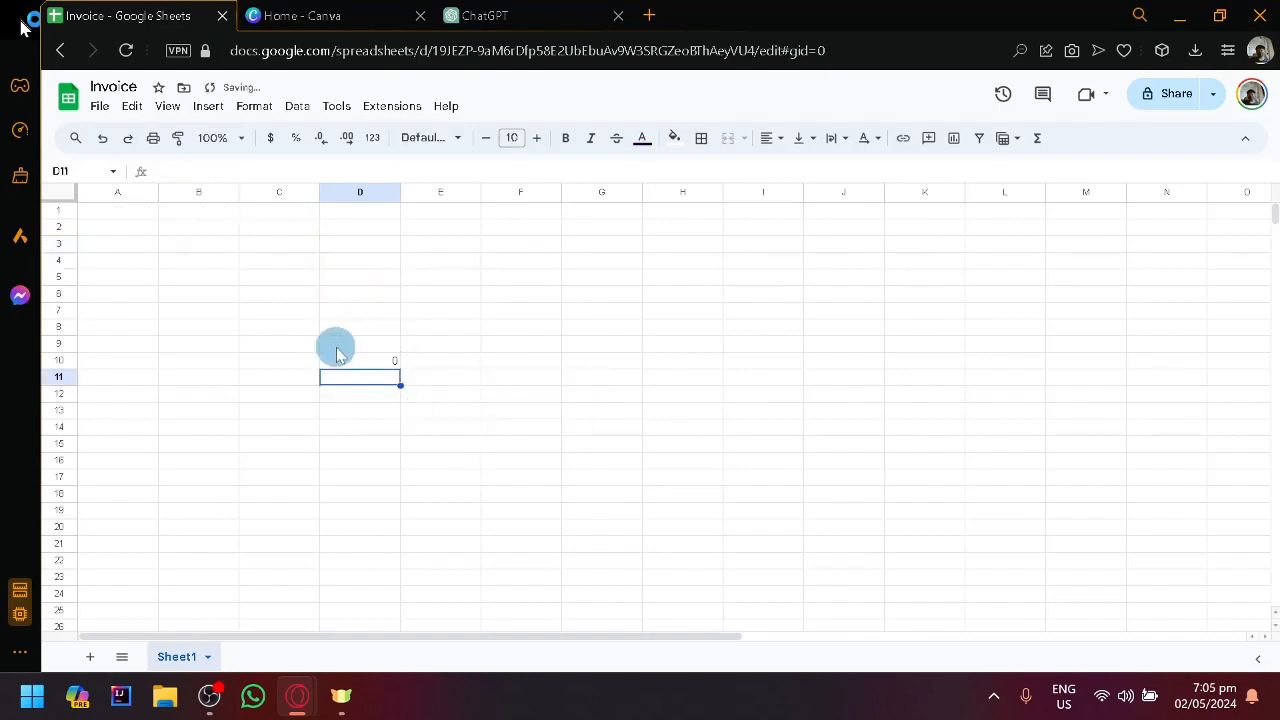
left_click(348, 357)
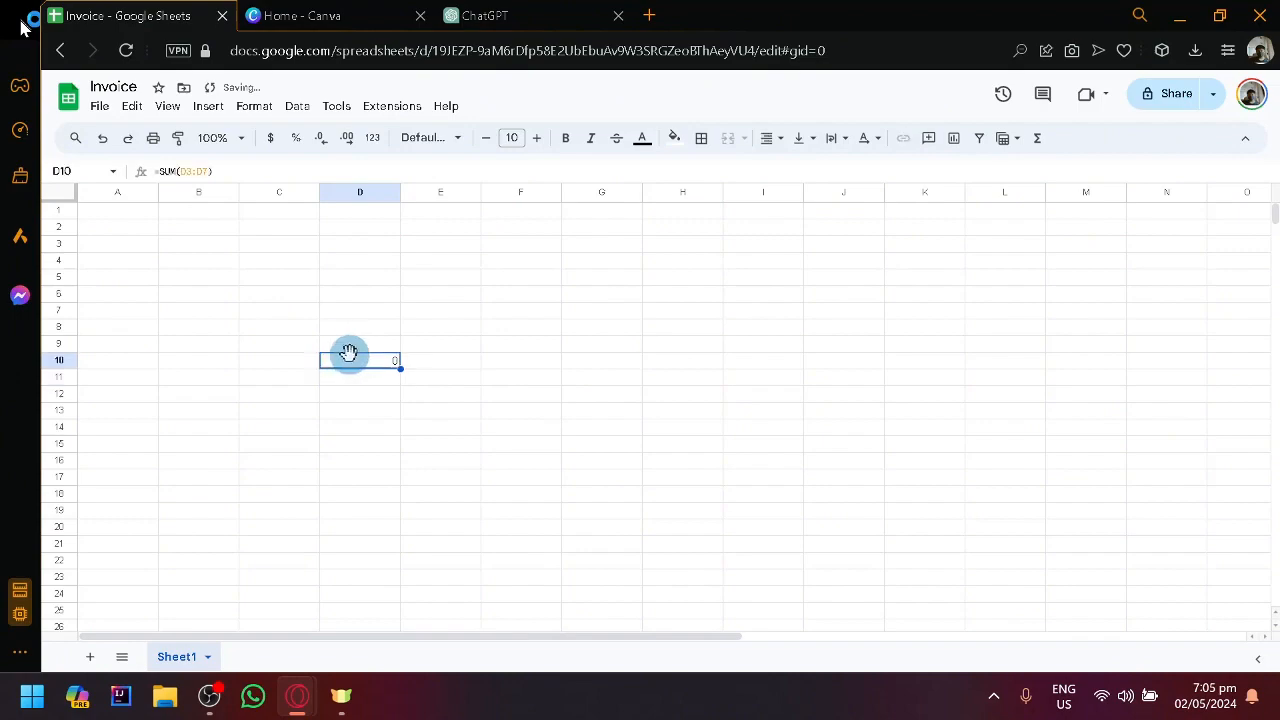
Enter the amounts 100, 800 and 1000 in cells D4, D5 and D6 to test the SUM formula.
left_click(370, 279)
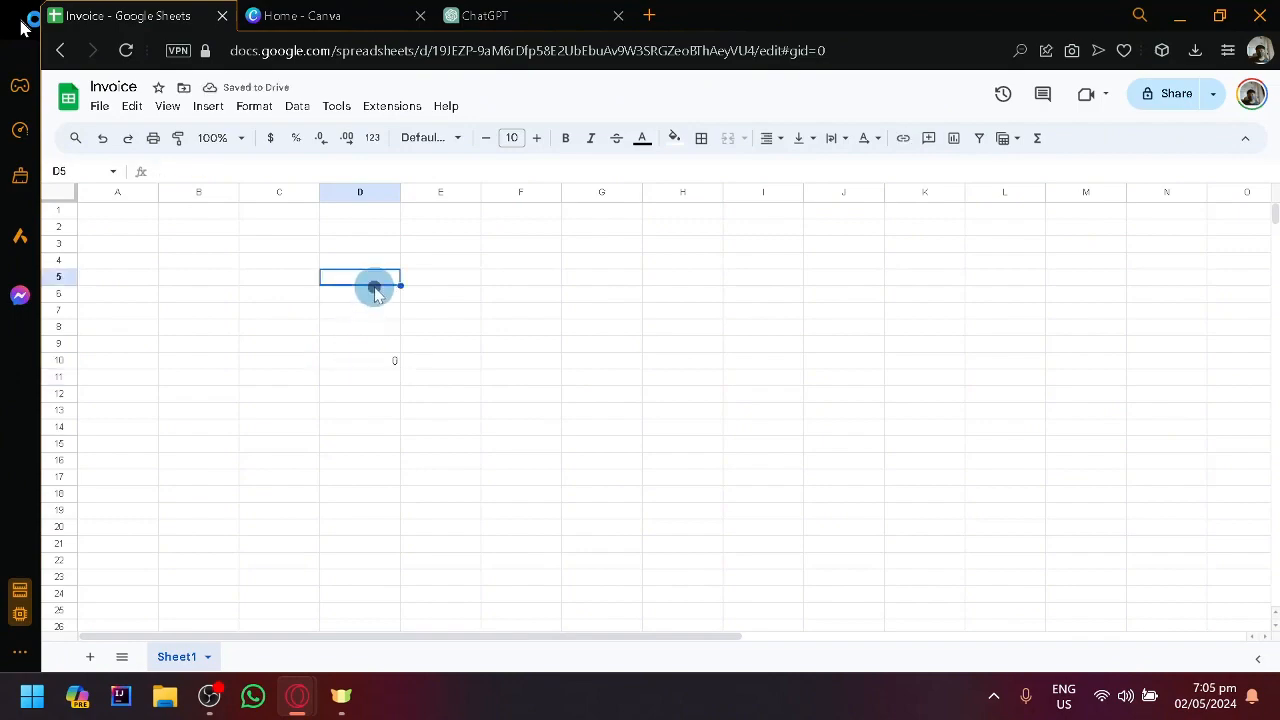
left_click(378, 262)
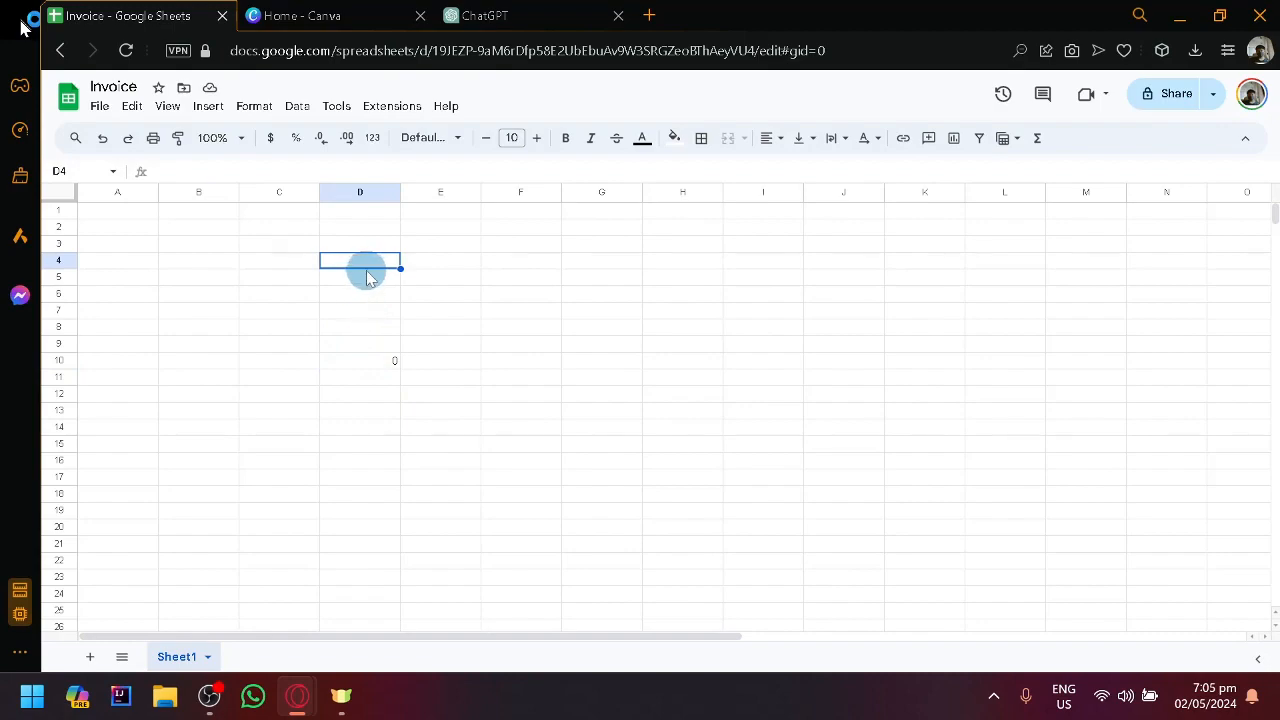
type("100")
key("Tab")
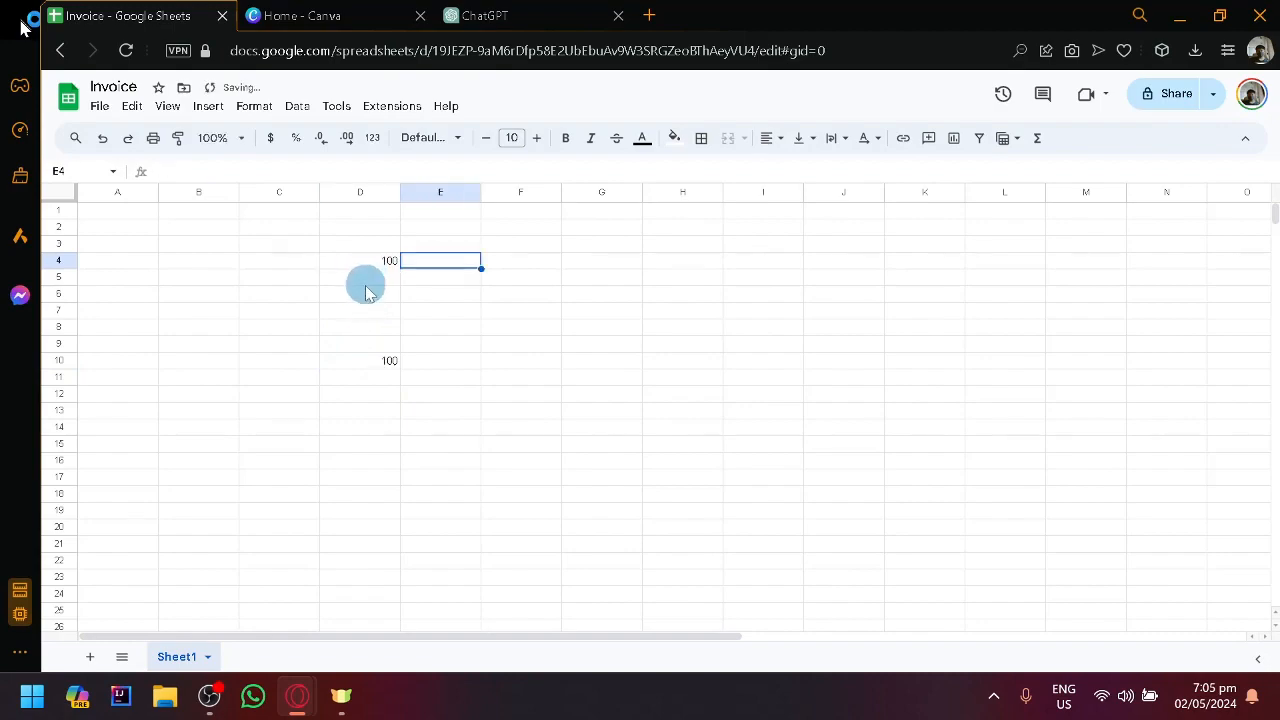
left_click(365, 281)
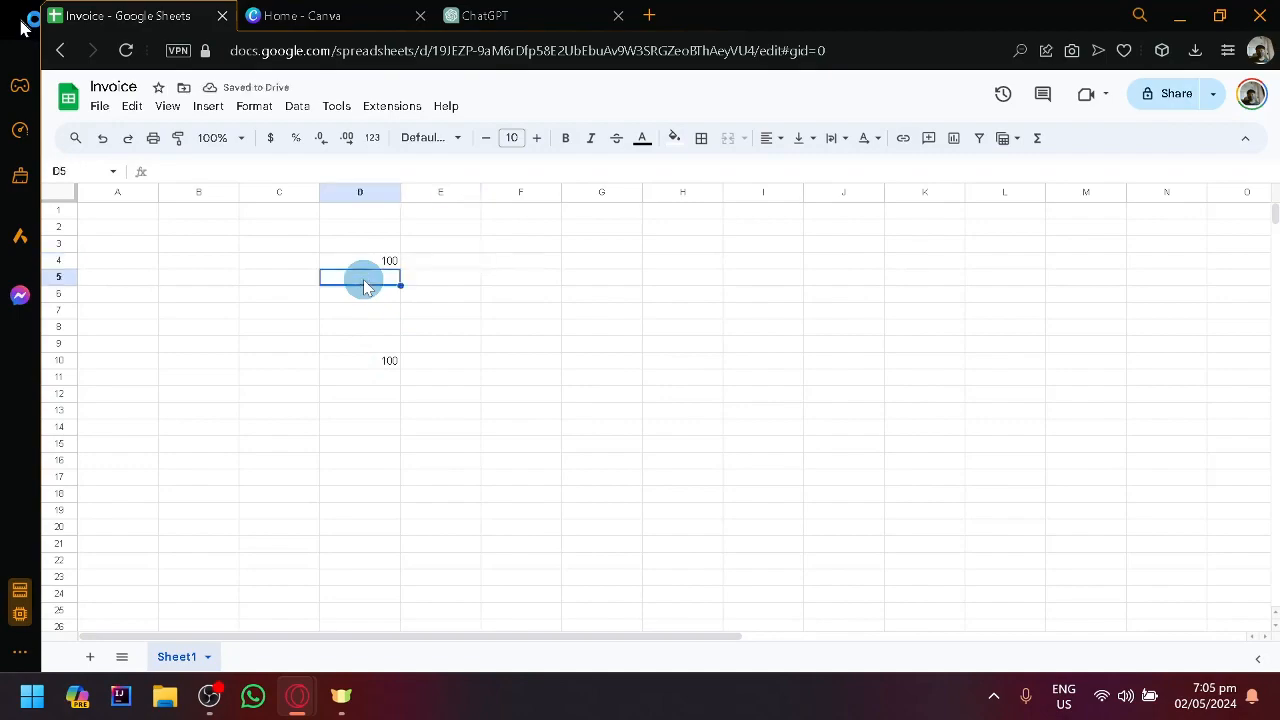
type("800")
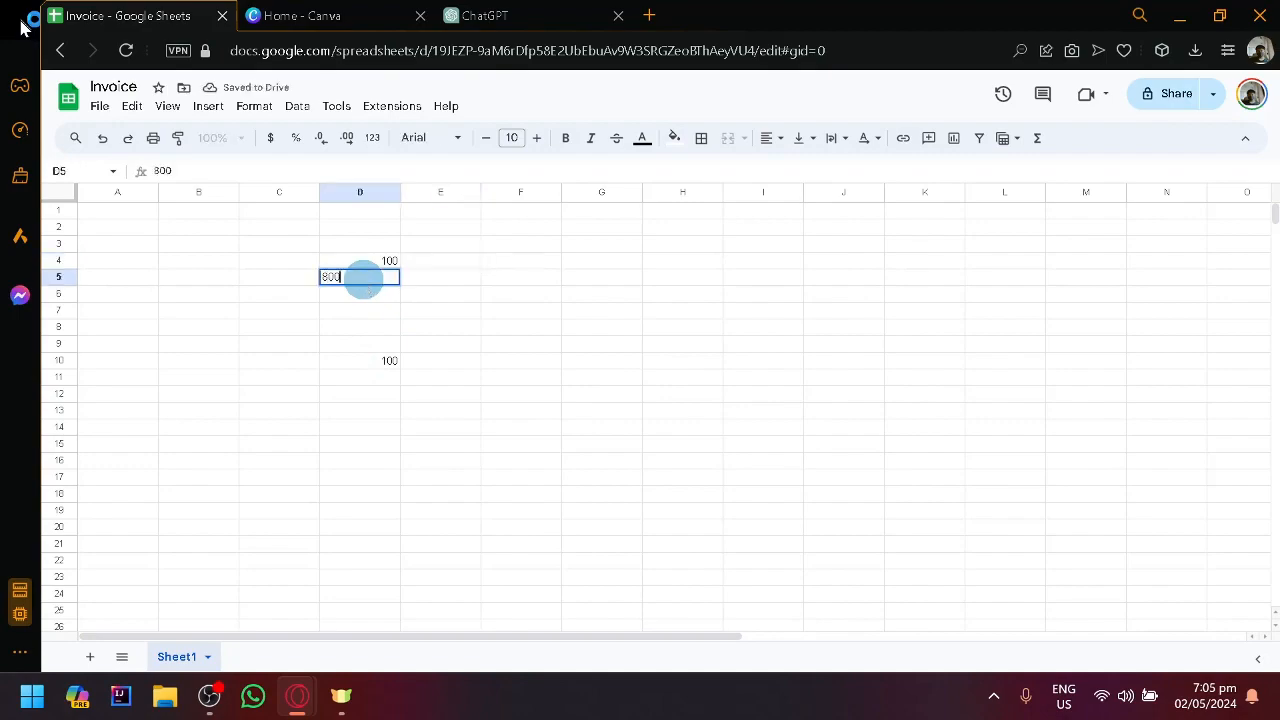
key("Tab")
scroll(370, 357, "up", 2, "ctrl")
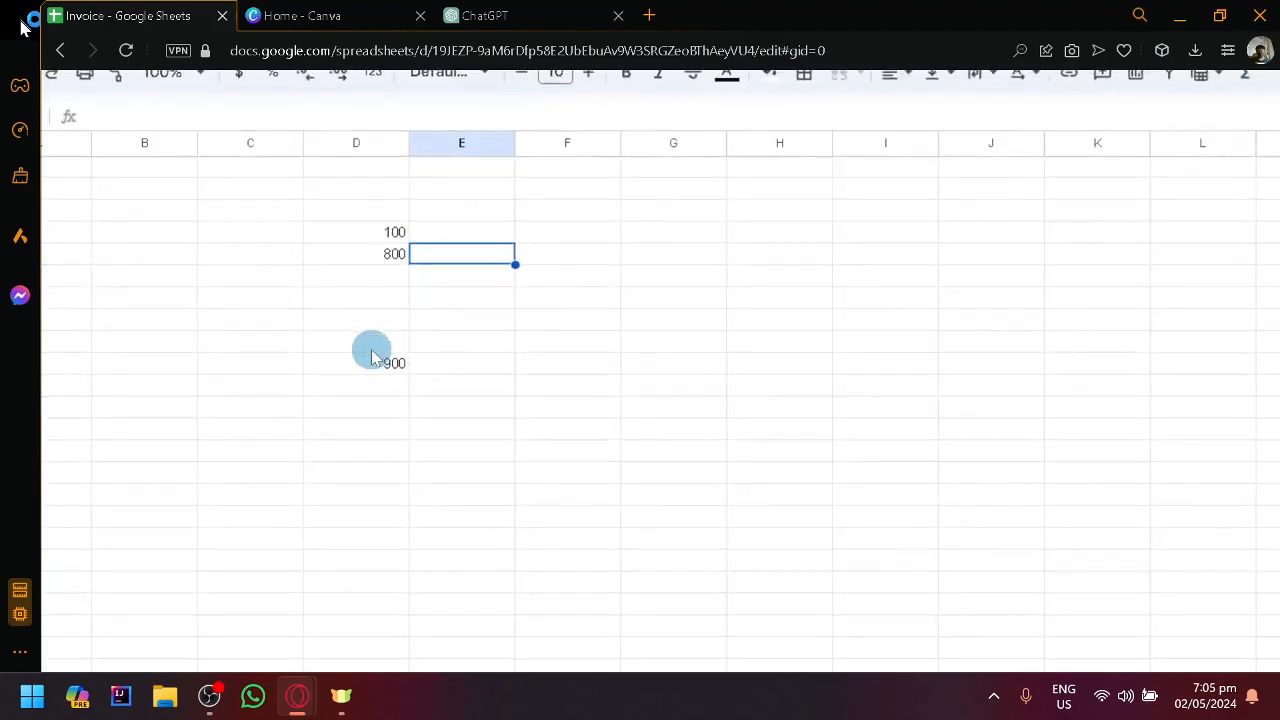
scroll(370, 357, "down", 2, "ctrl")
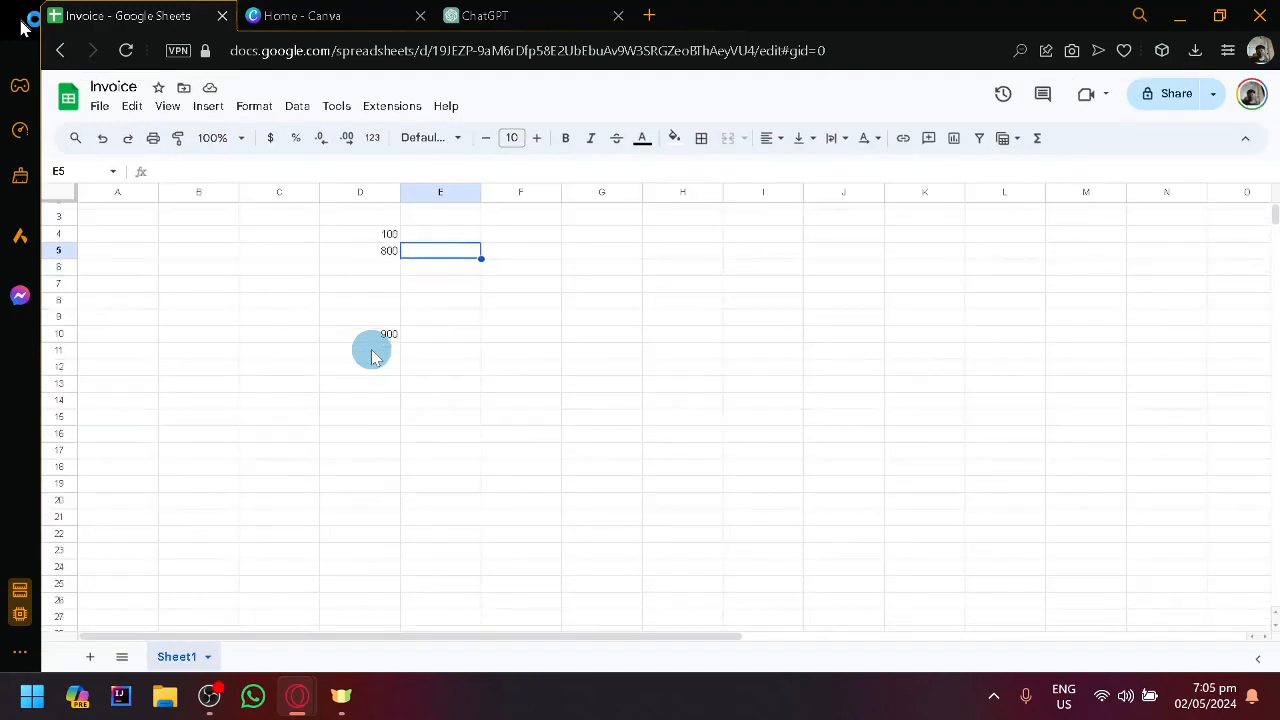
left_click(367, 268)
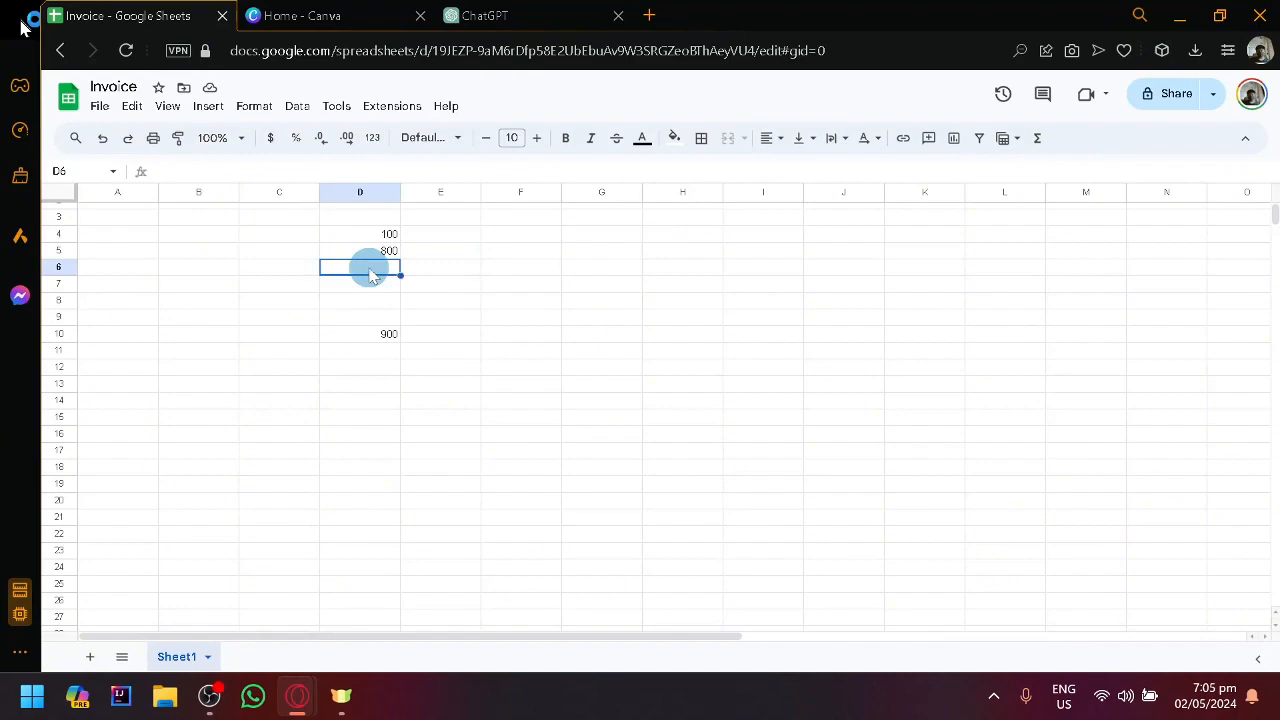
type("1000")
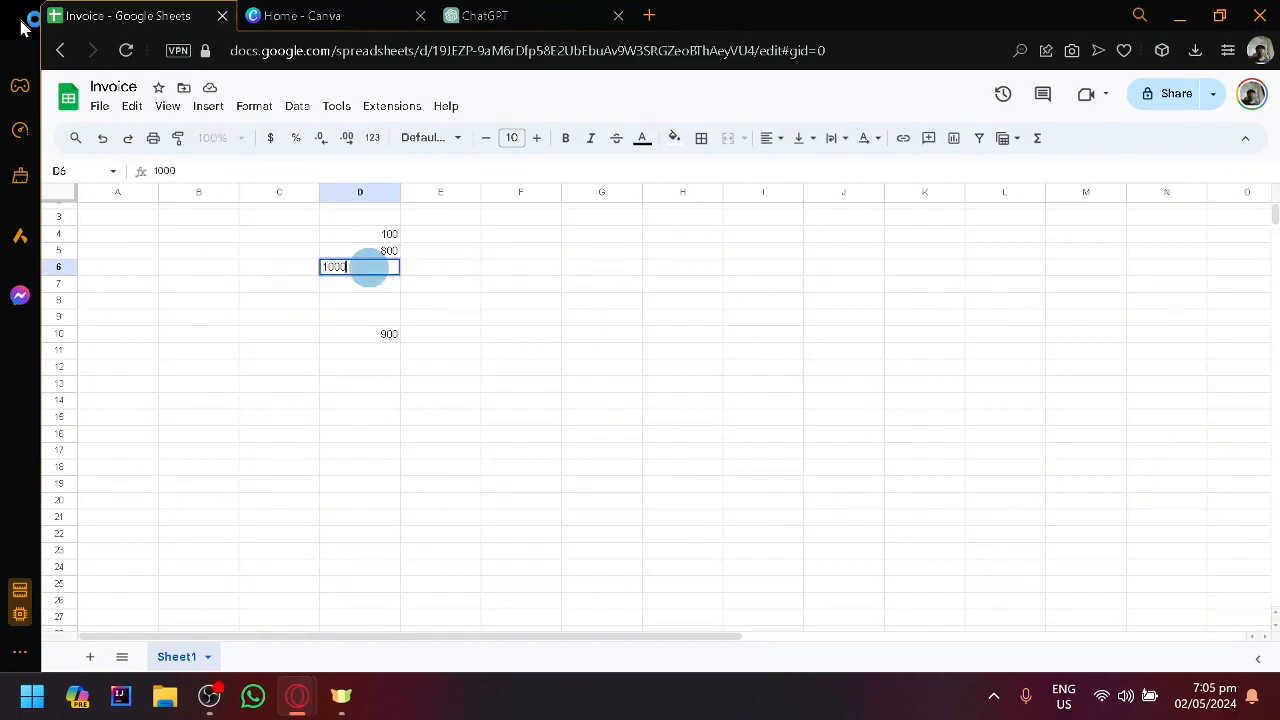
key("Tab")
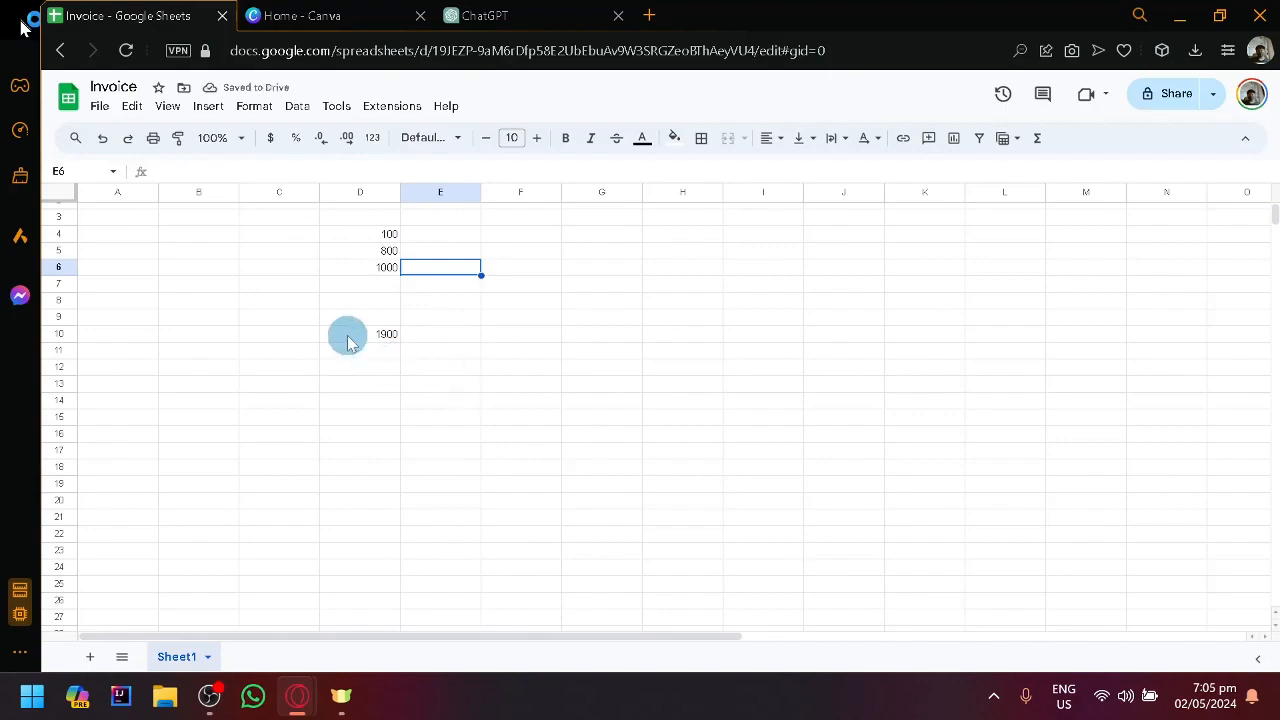
left_click(331, 12)
left_click(139, 10)
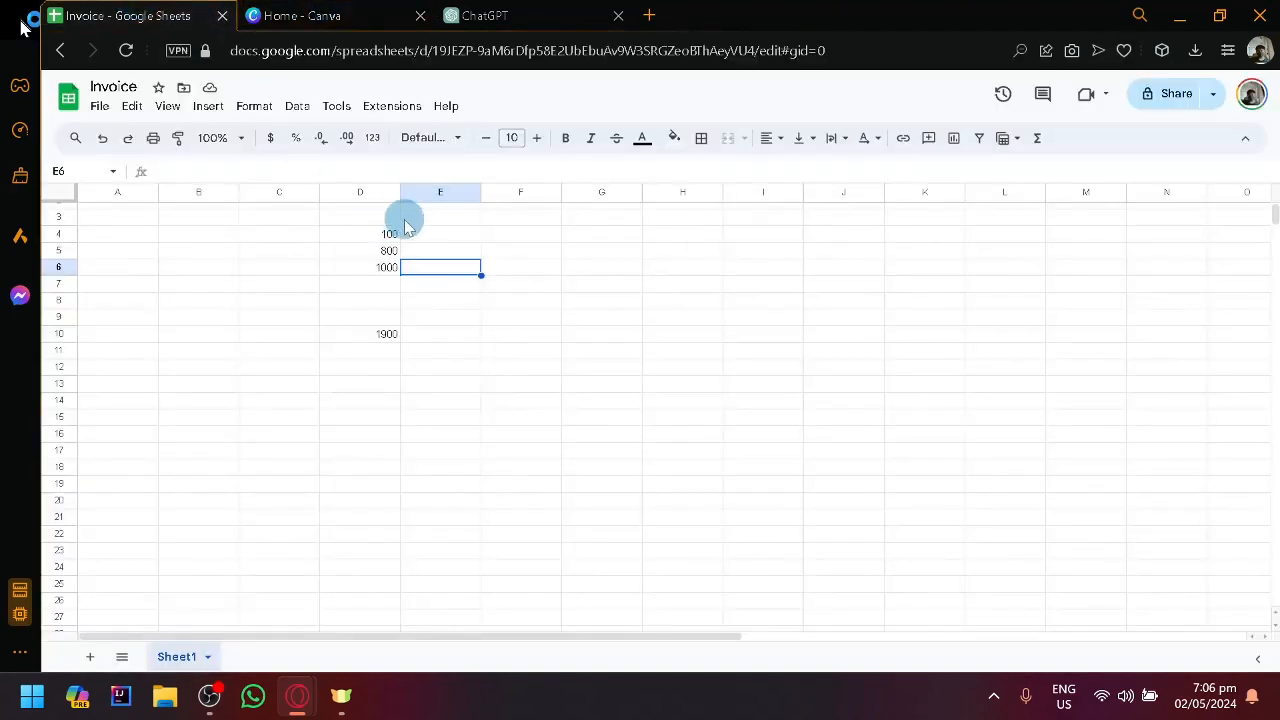
Clear the test amounts from cells D4:E6 and delete the SUM formula in D10.
key("shift+Left")
key("shift+Up")
key("shift+Up")
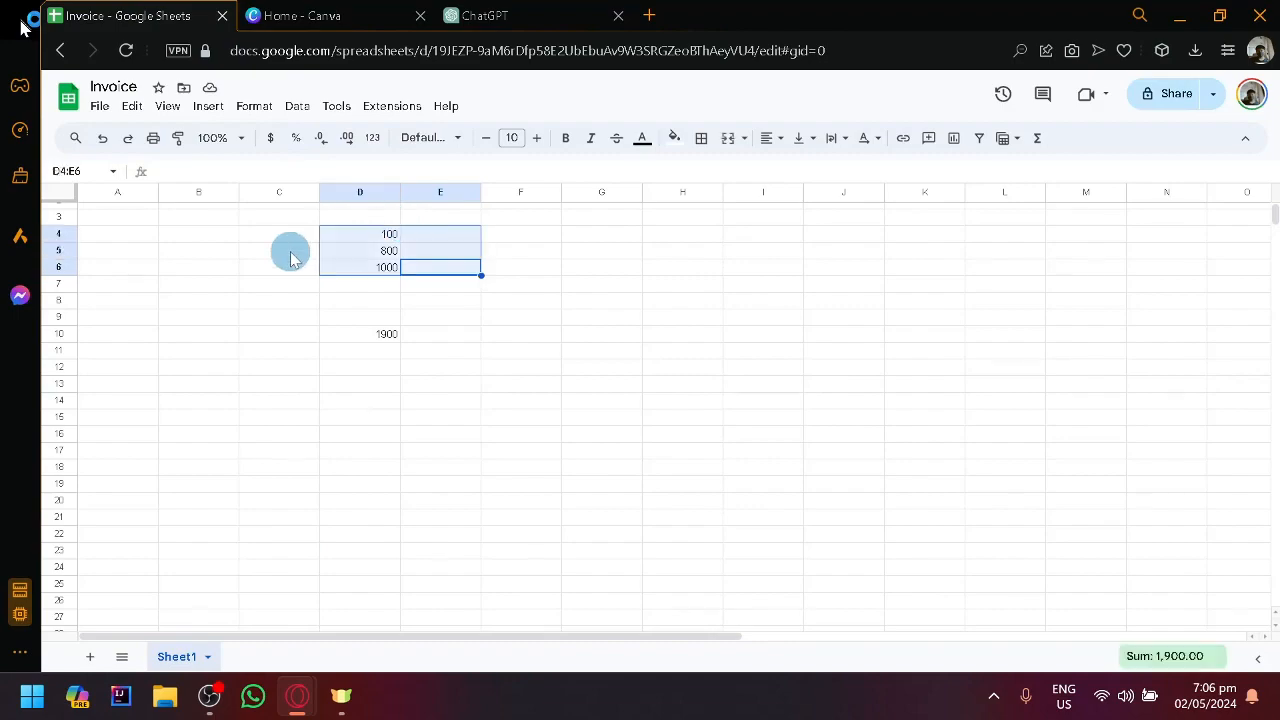
key("Delete")
left_click(372, 338)
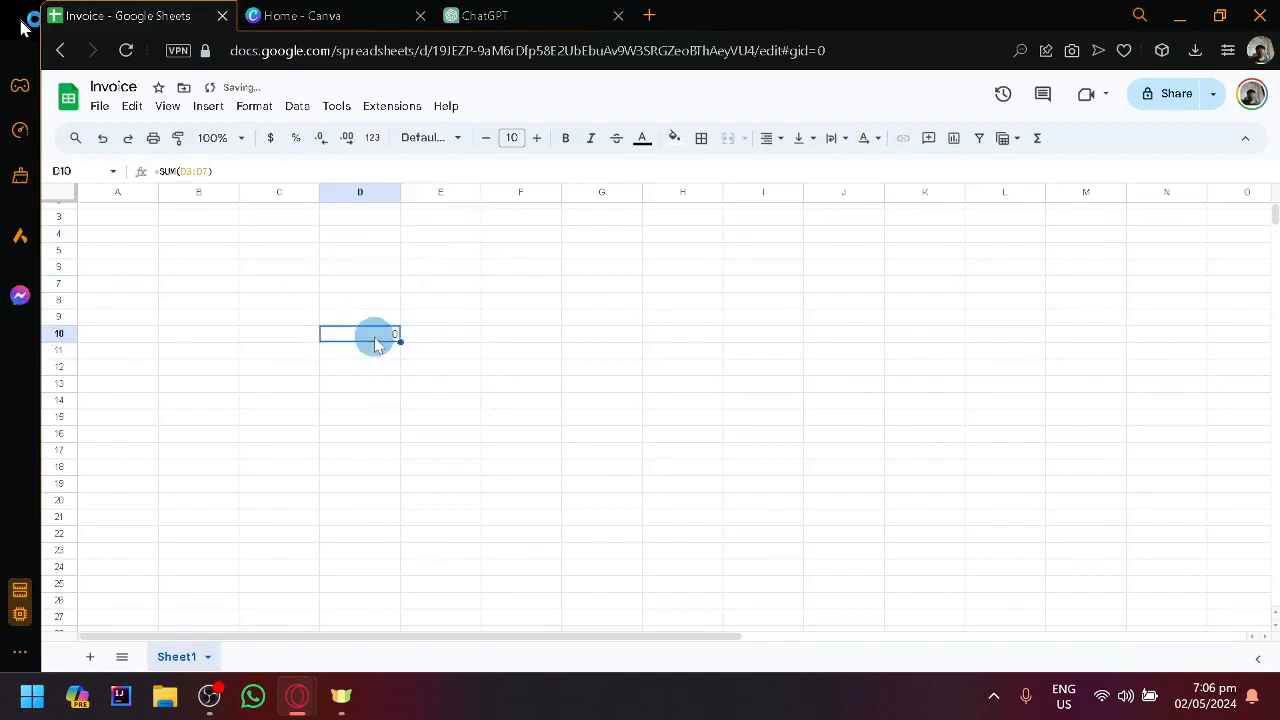
Switch to Canva and search its templates for "business invoice".
left_click(350, 15)
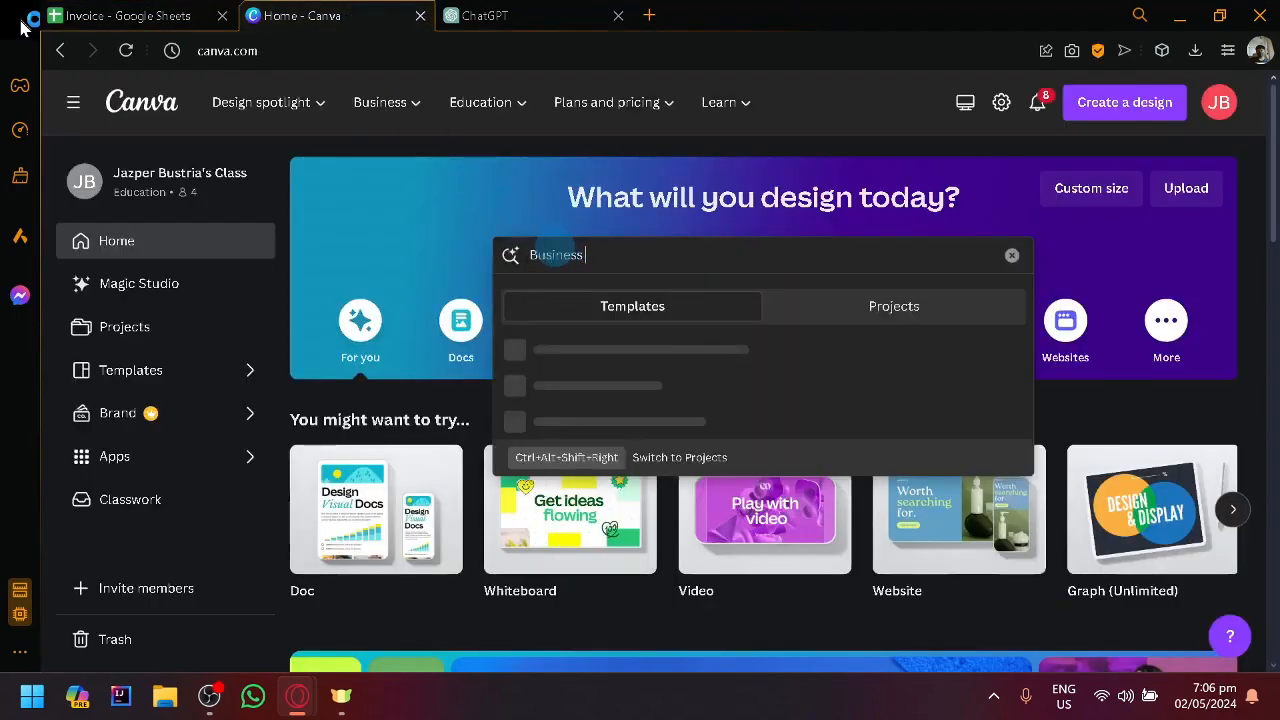
key("Return")
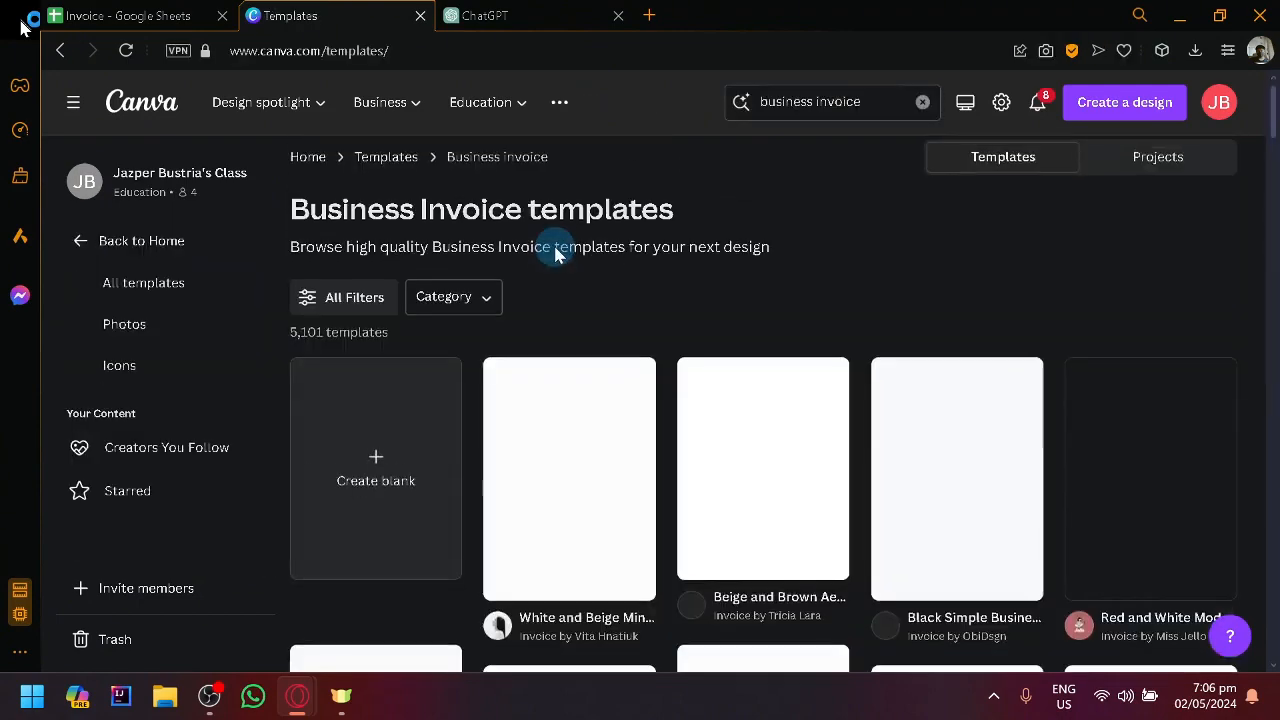
Open the Green Modern Business Invoice template for customizing and close the page with the template results.
scroll(557, 253, "down", 2)
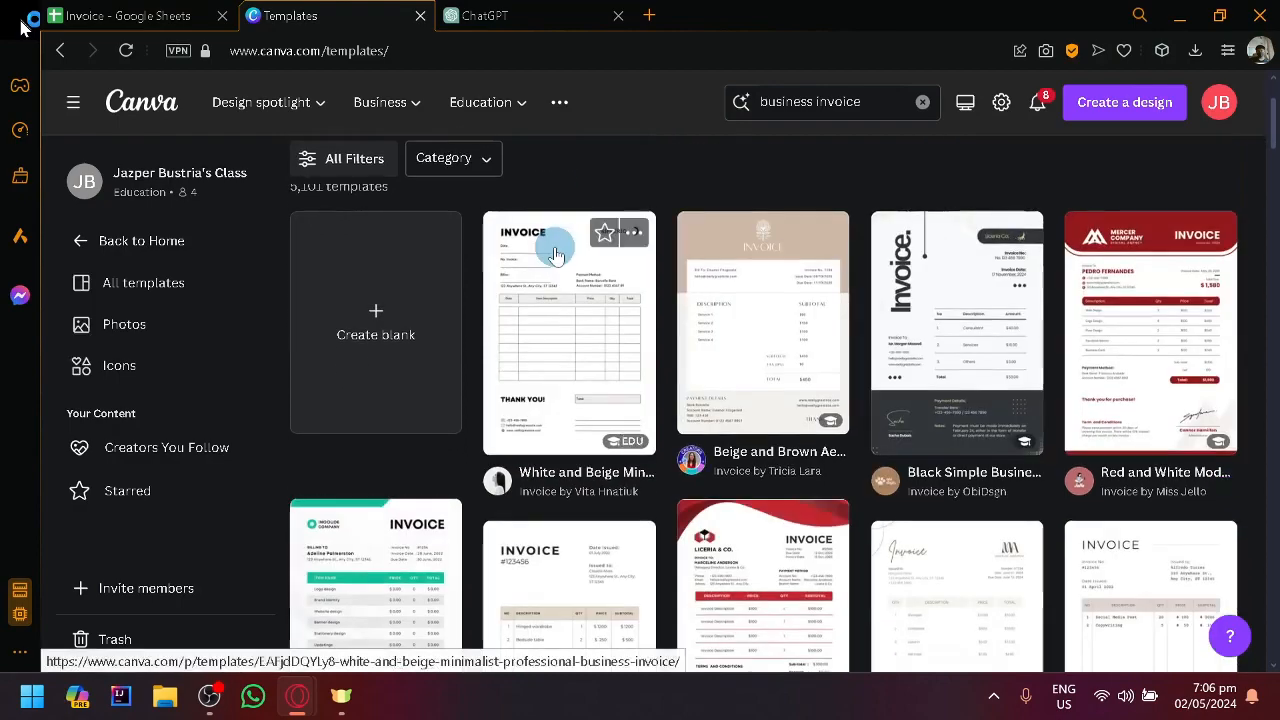
scroll(557, 255, "down", 4)
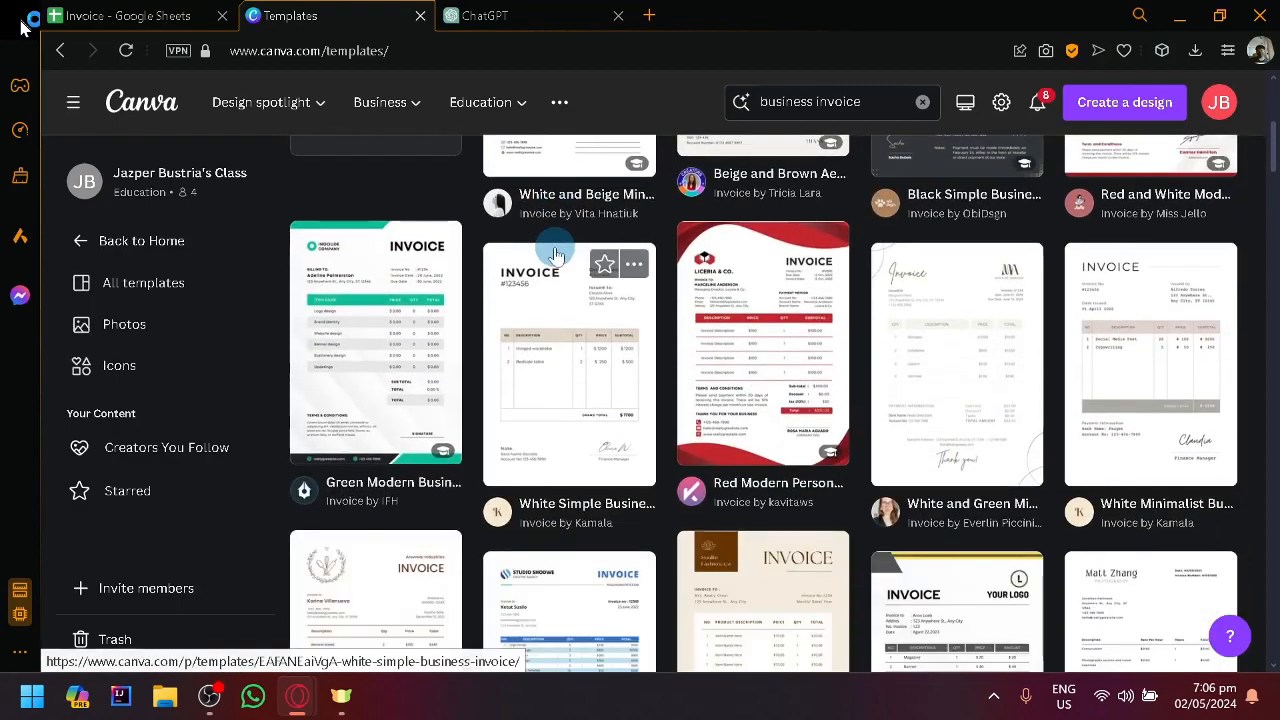
scroll(557, 255, "down", 3)
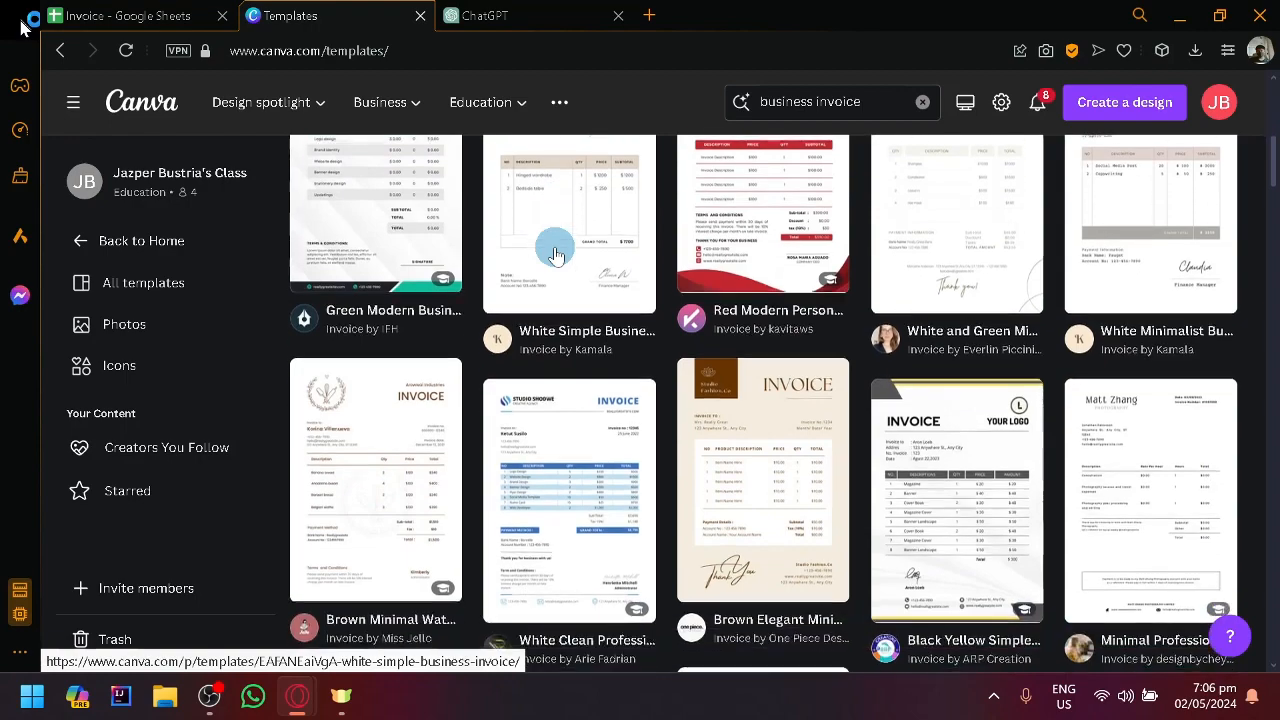
scroll(557, 255, "up", 1)
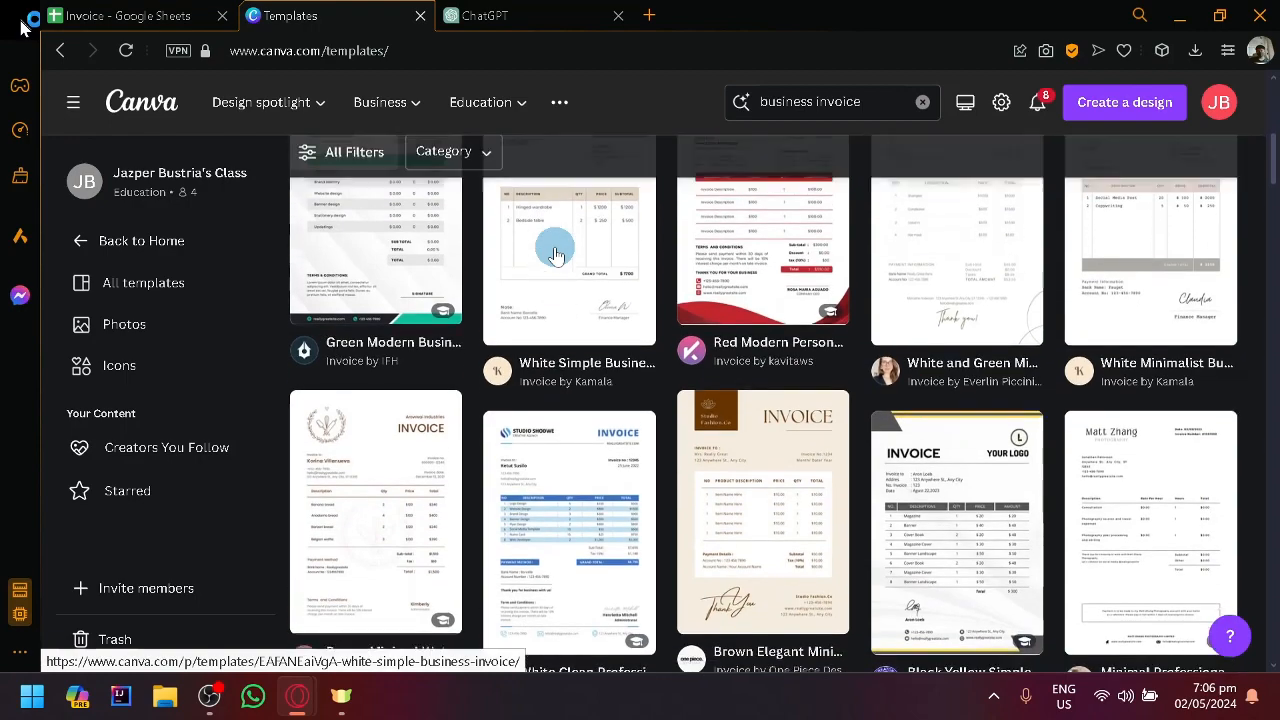
scroll(557, 255, "up", 2)
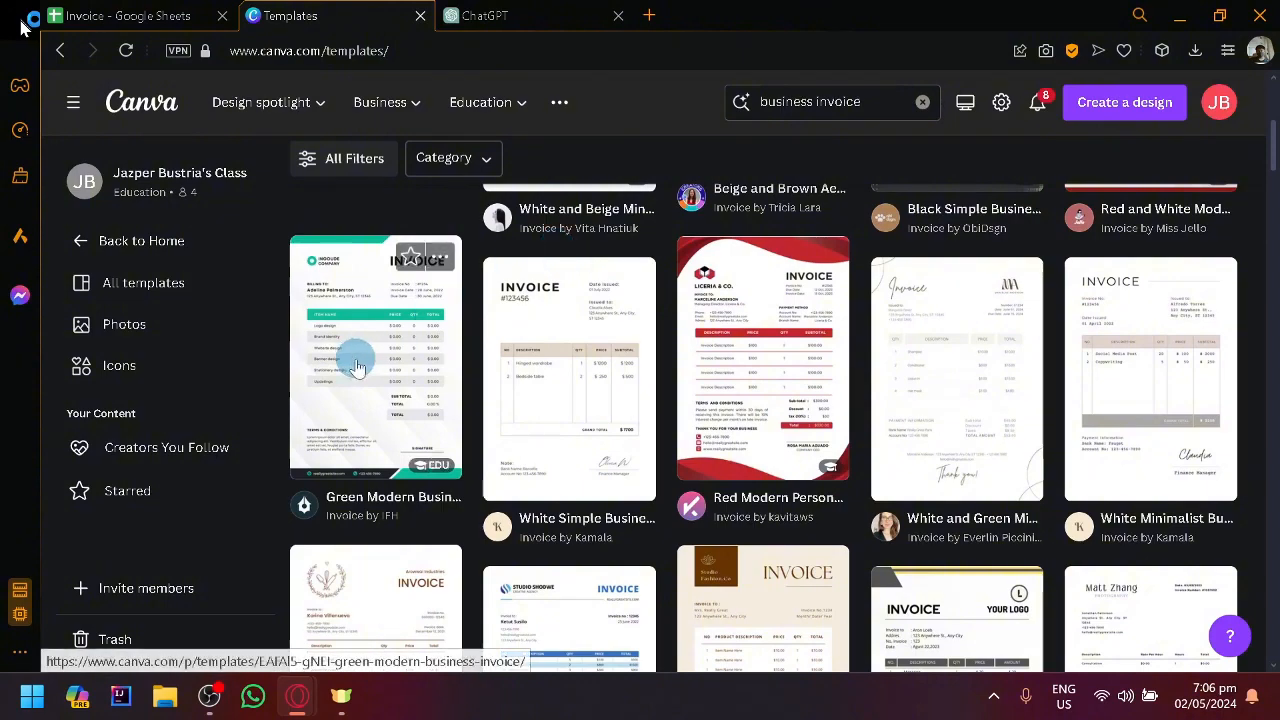
left_click(399, 370)
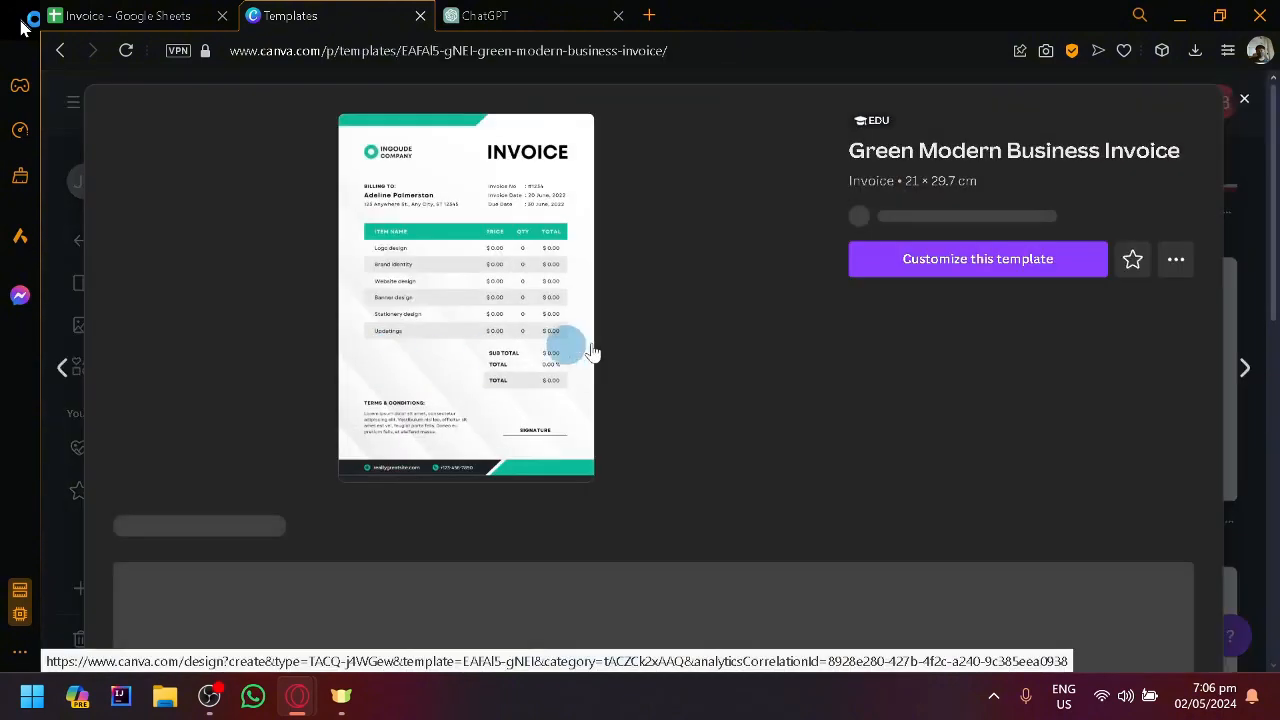
left_click(942, 450)
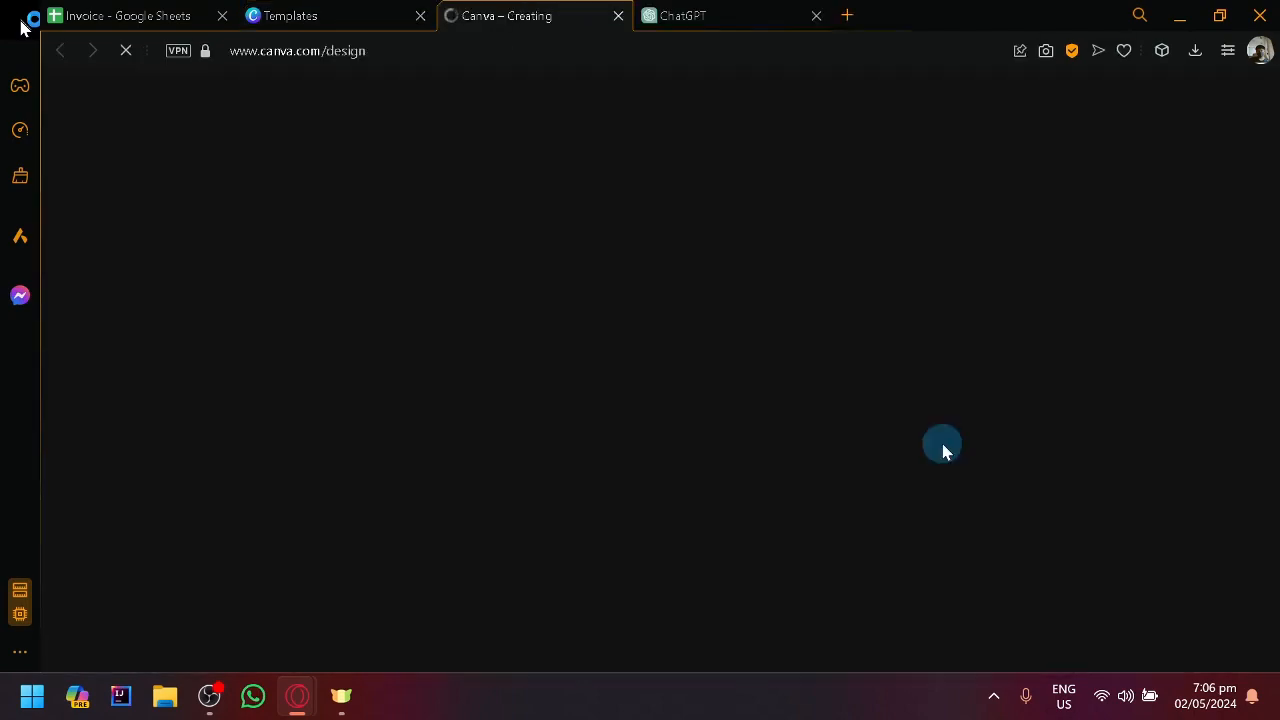
left_click(420, 15)
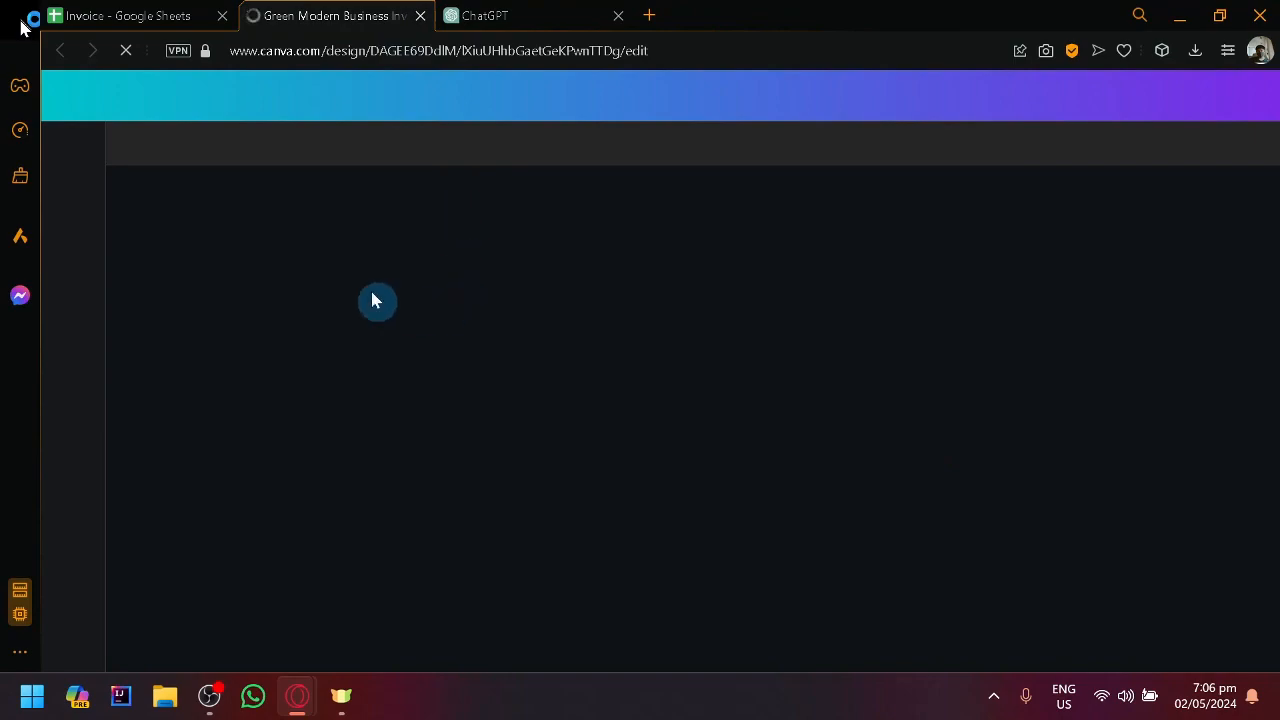
left_click(150, 12)
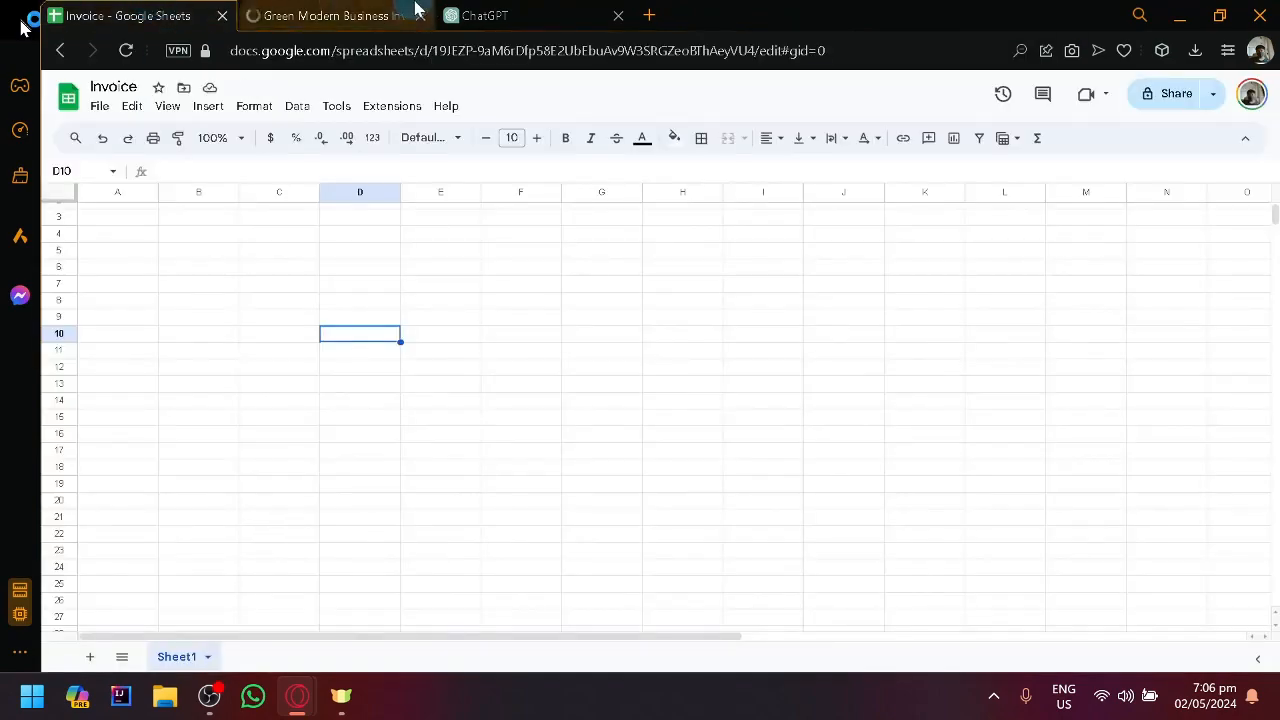
left_click(292, 10)
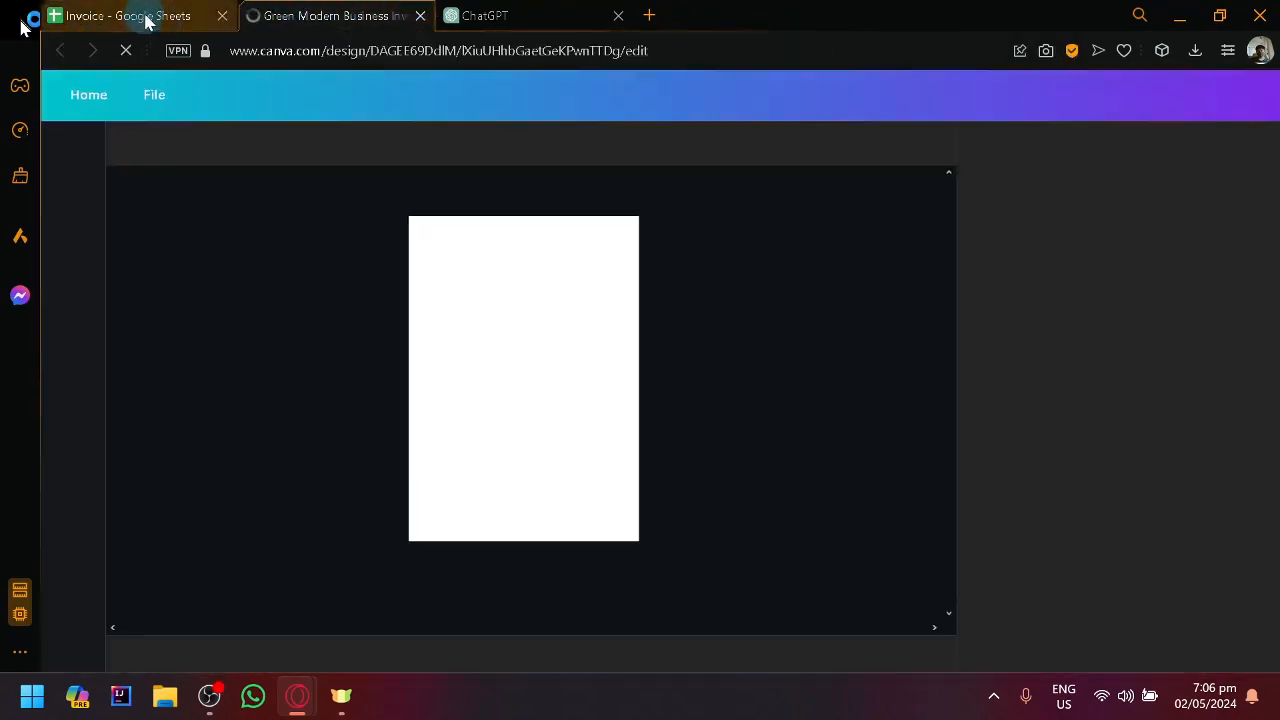
left_click(145, 16)
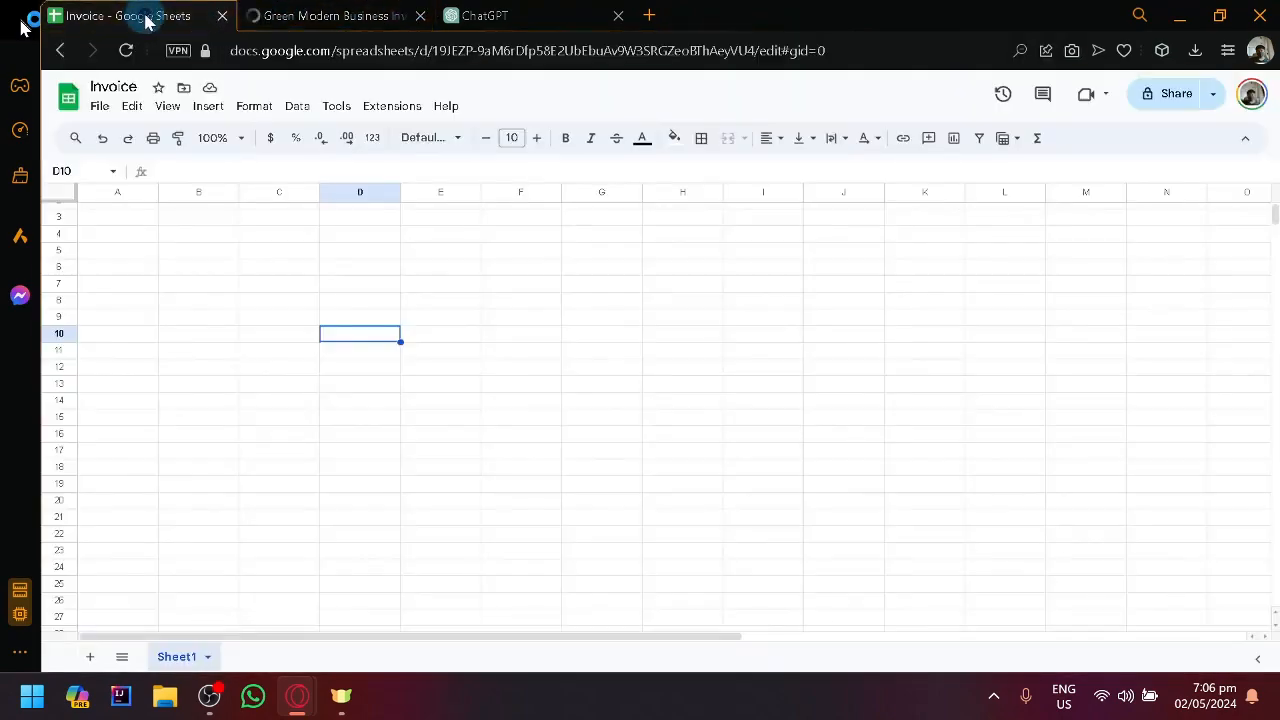
left_click(246, 10)
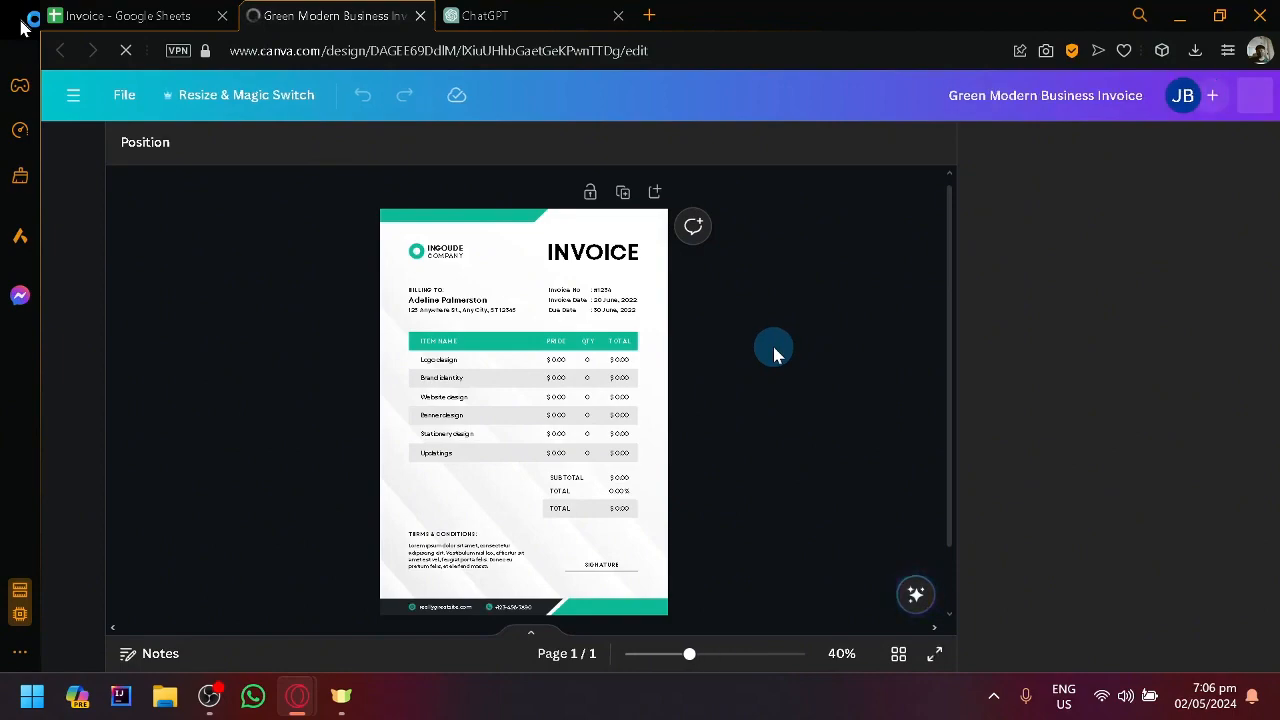
Examine the invoice template's billing details, item table with price, quantity and total columns, and totals section.
scroll(773, 348, "up", 3)
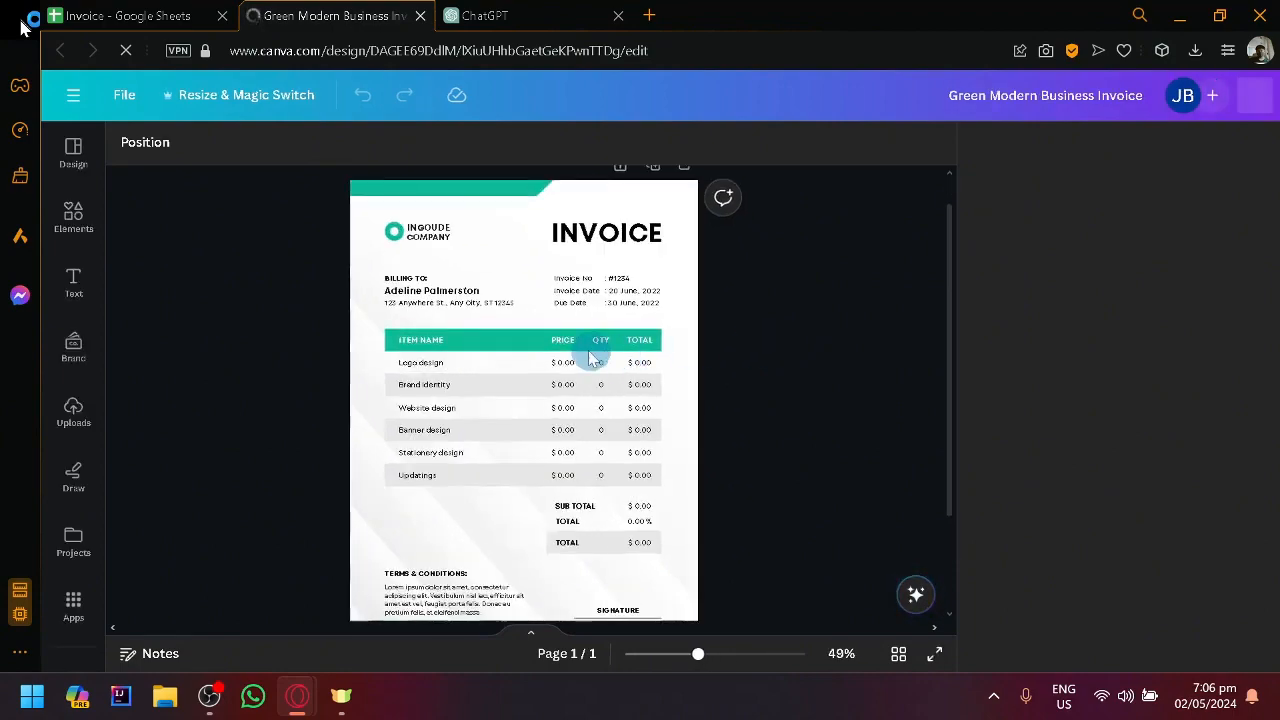
scroll(568, 350, "up", 1)
scroll(567, 350, "down", 1)
scroll(568, 350, "up", 2)
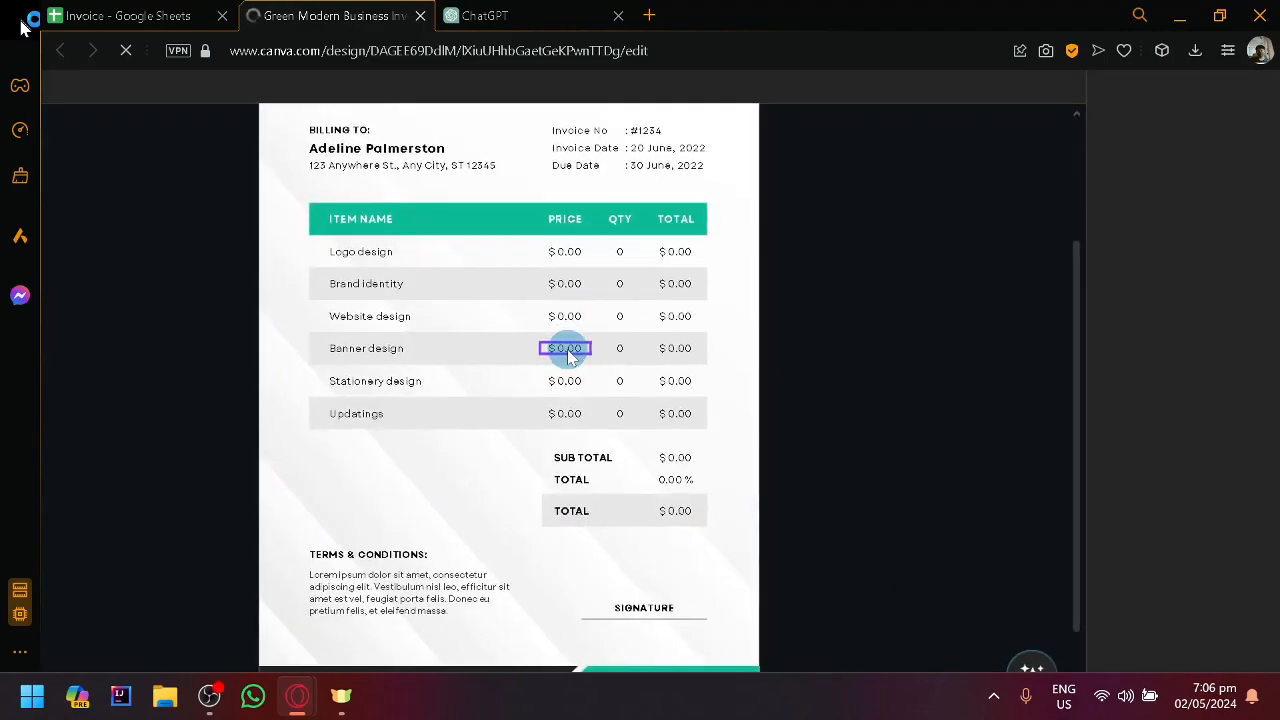
scroll(568, 350, "up", 1)
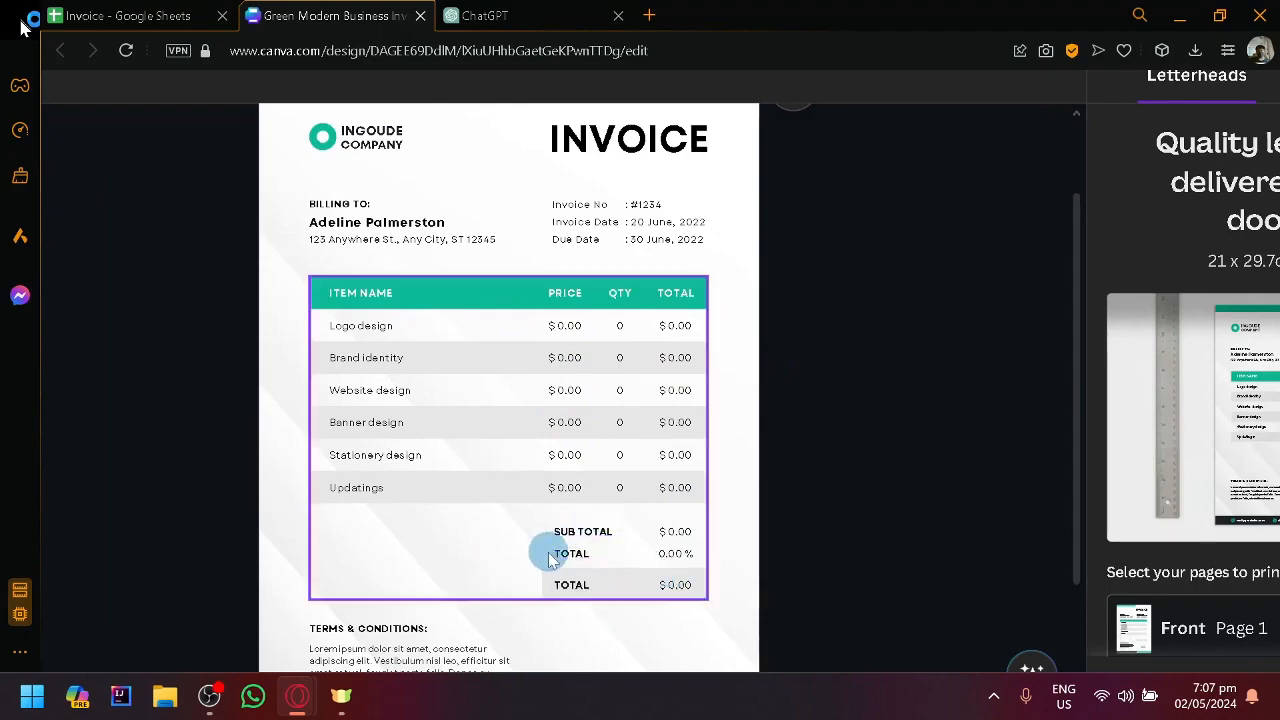
scroll(731, 455, "down", 2)
scroll(731, 455, "up", 2)
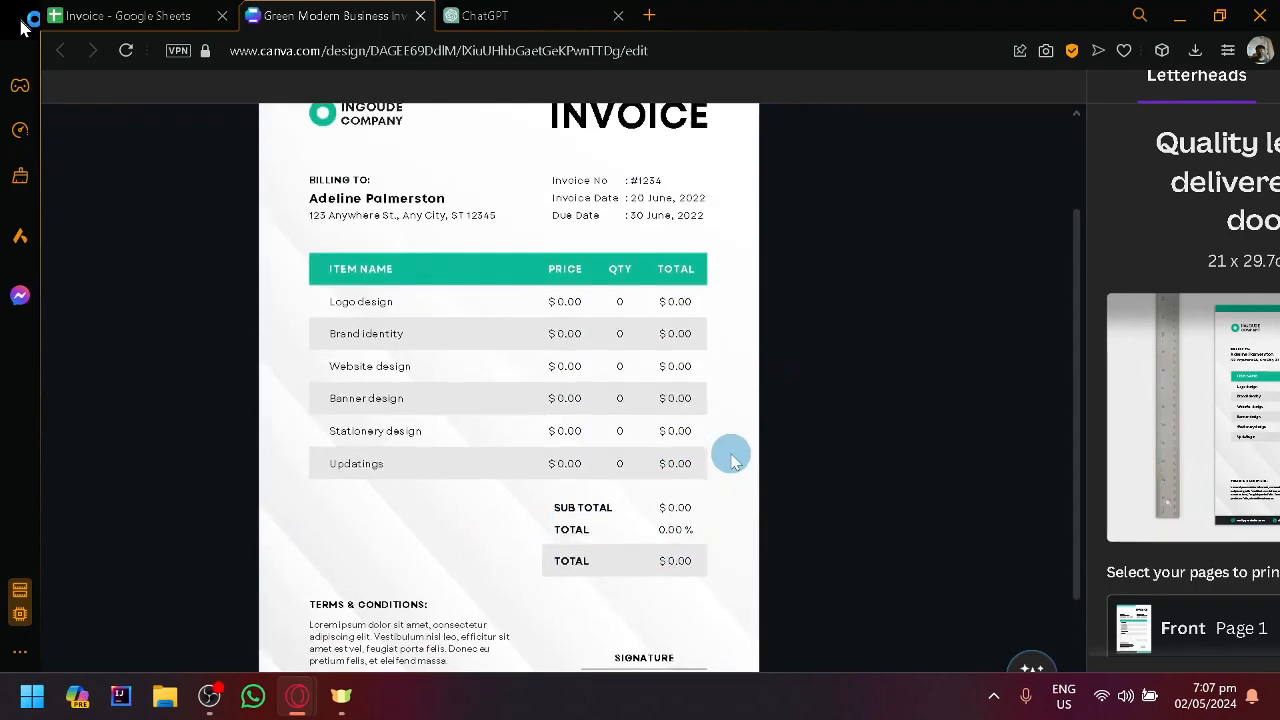
left_click(95, 12)
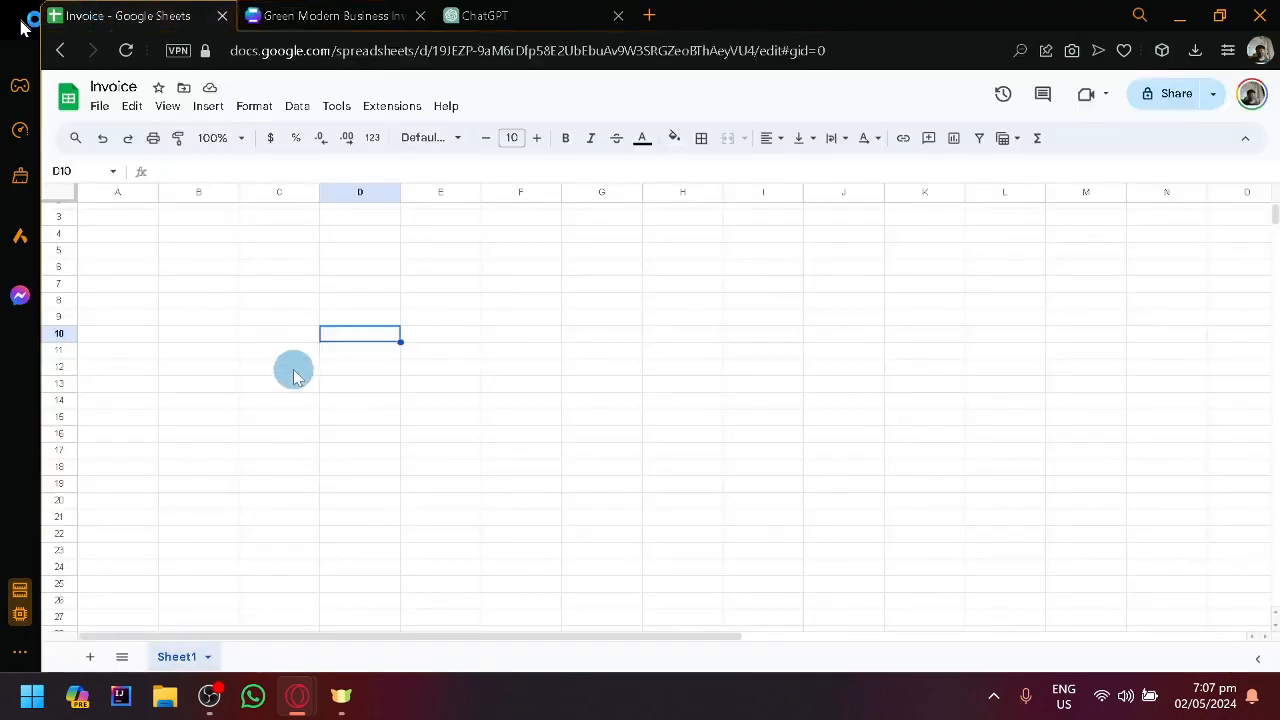
left_click(278, 333)
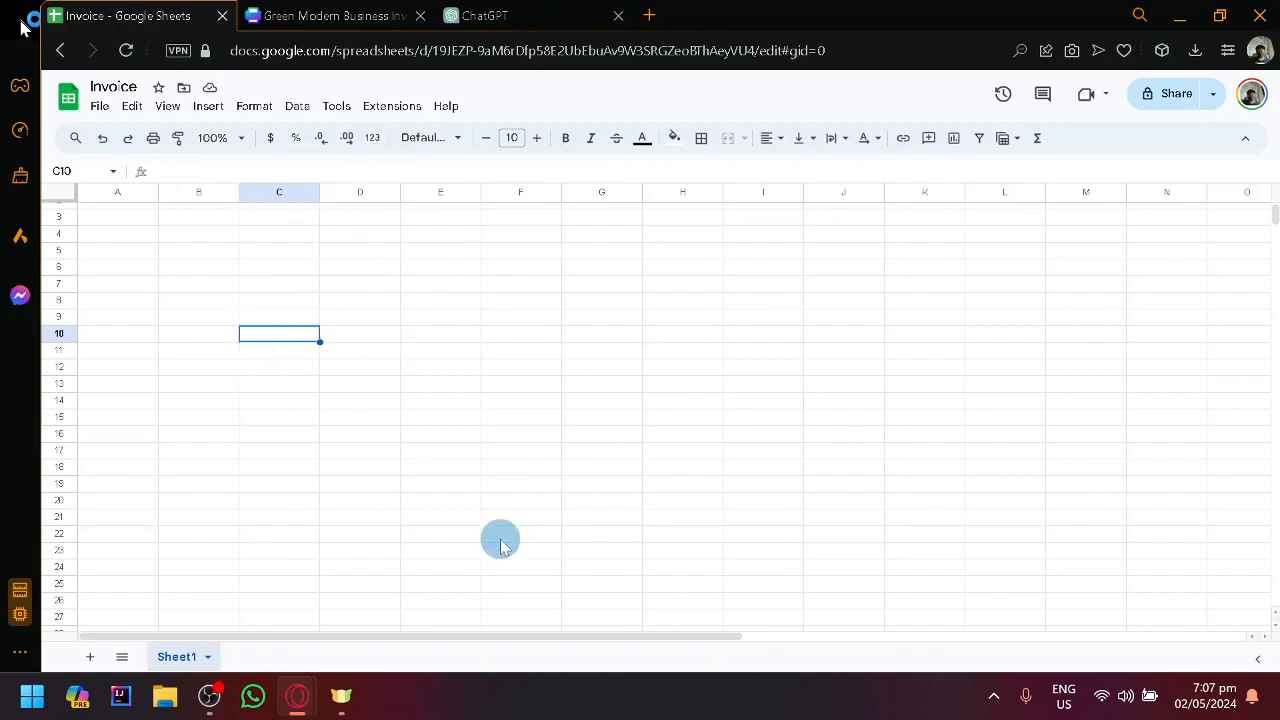
left_click(347, 12)
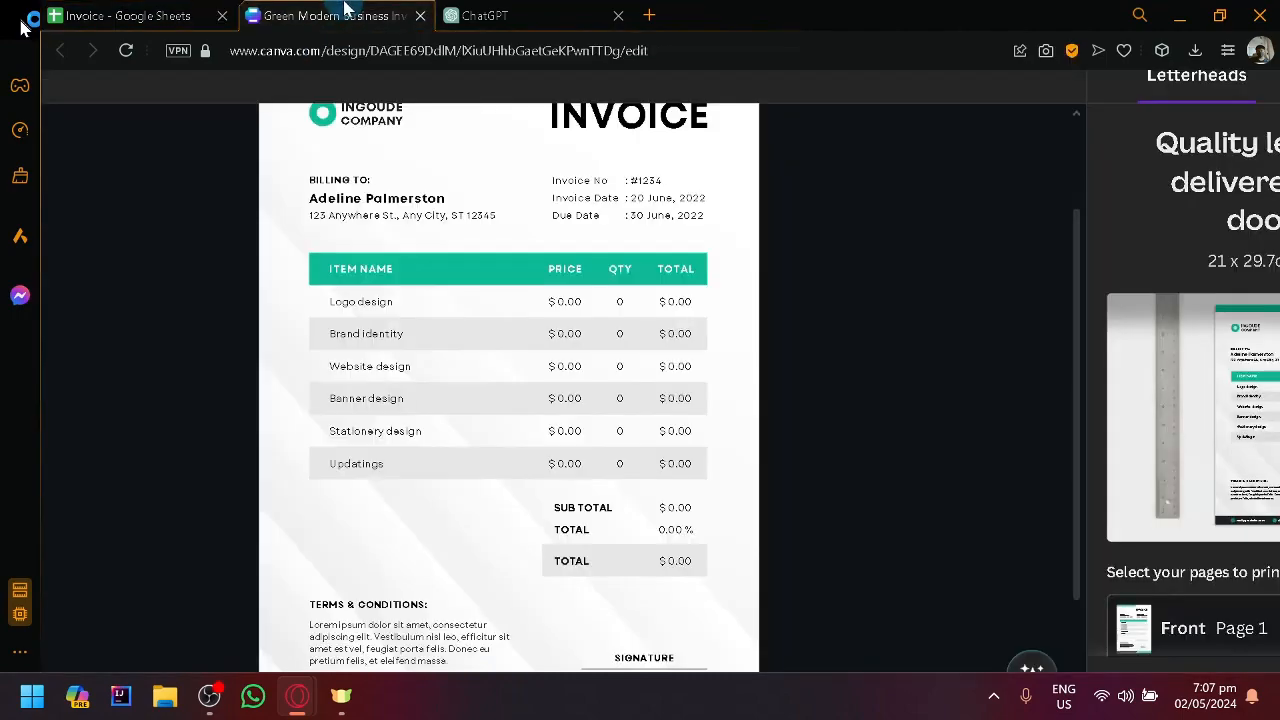
left_click(140, 12)
left_click(273, 10)
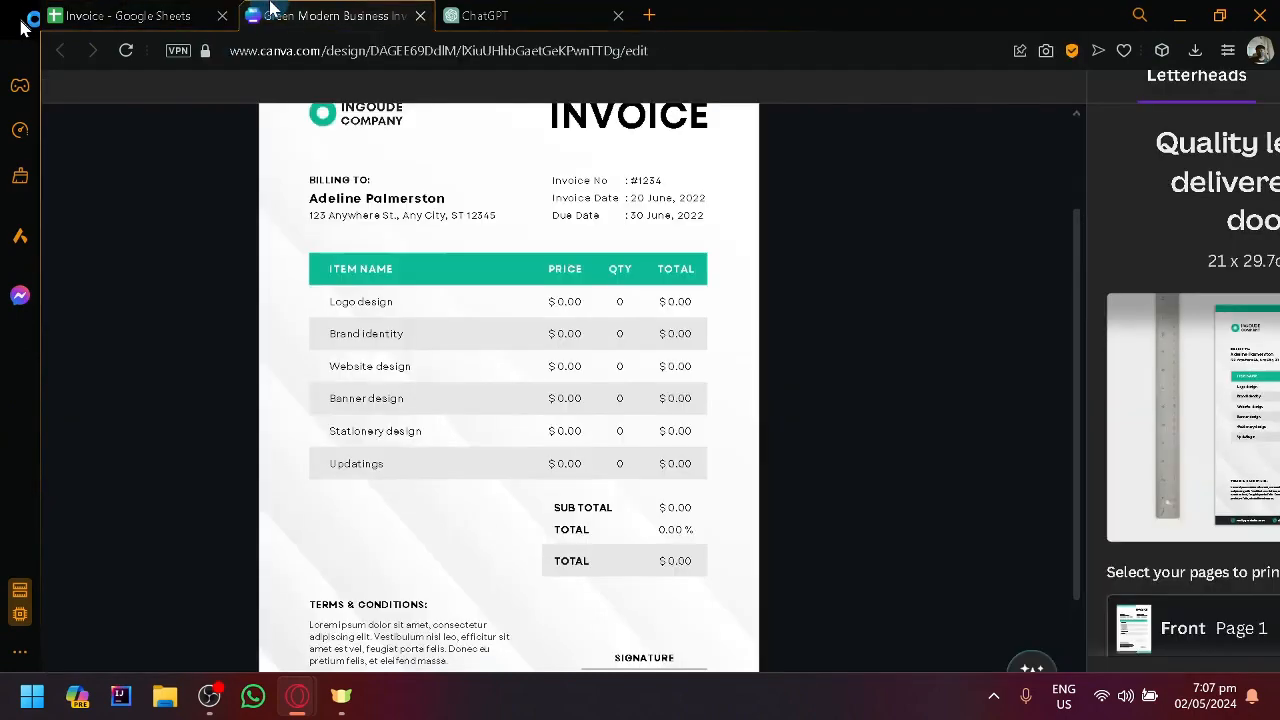
Switch to the Google Sheets invoice, enter the heading "Item name" in A10 and widen column A to about three times its width.
left_click(170, 14)
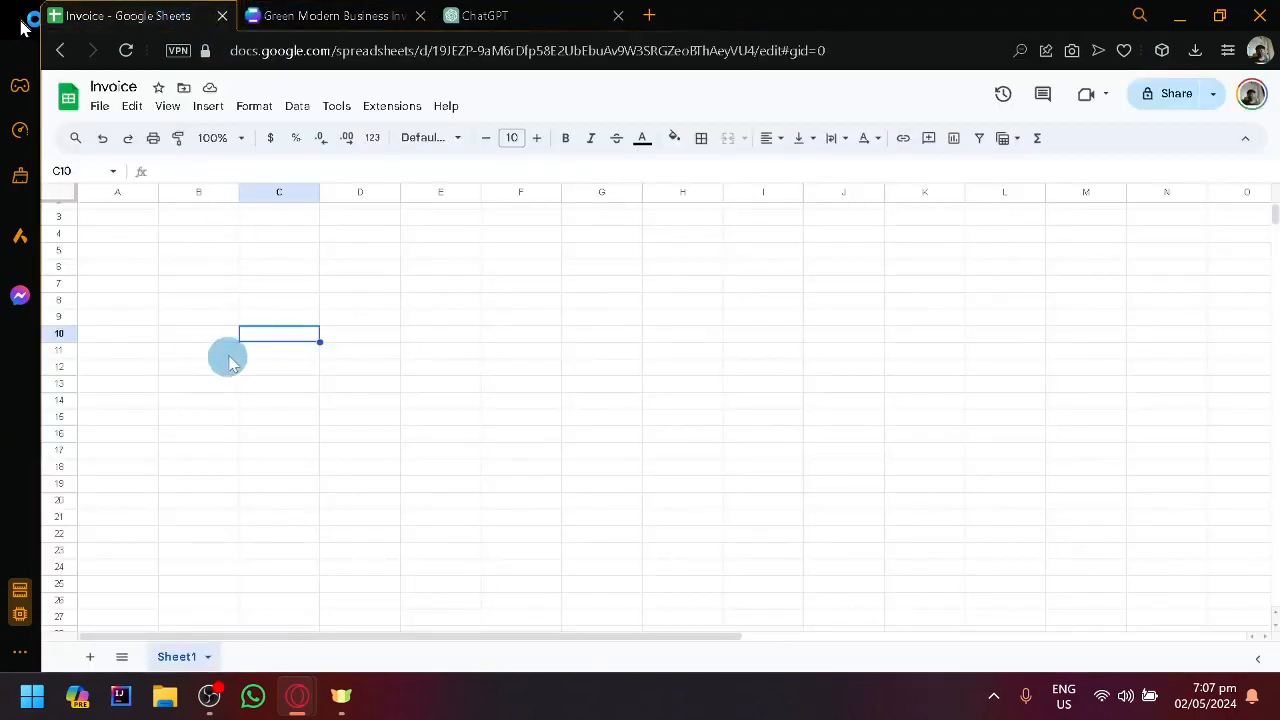
left_click(153, 340)
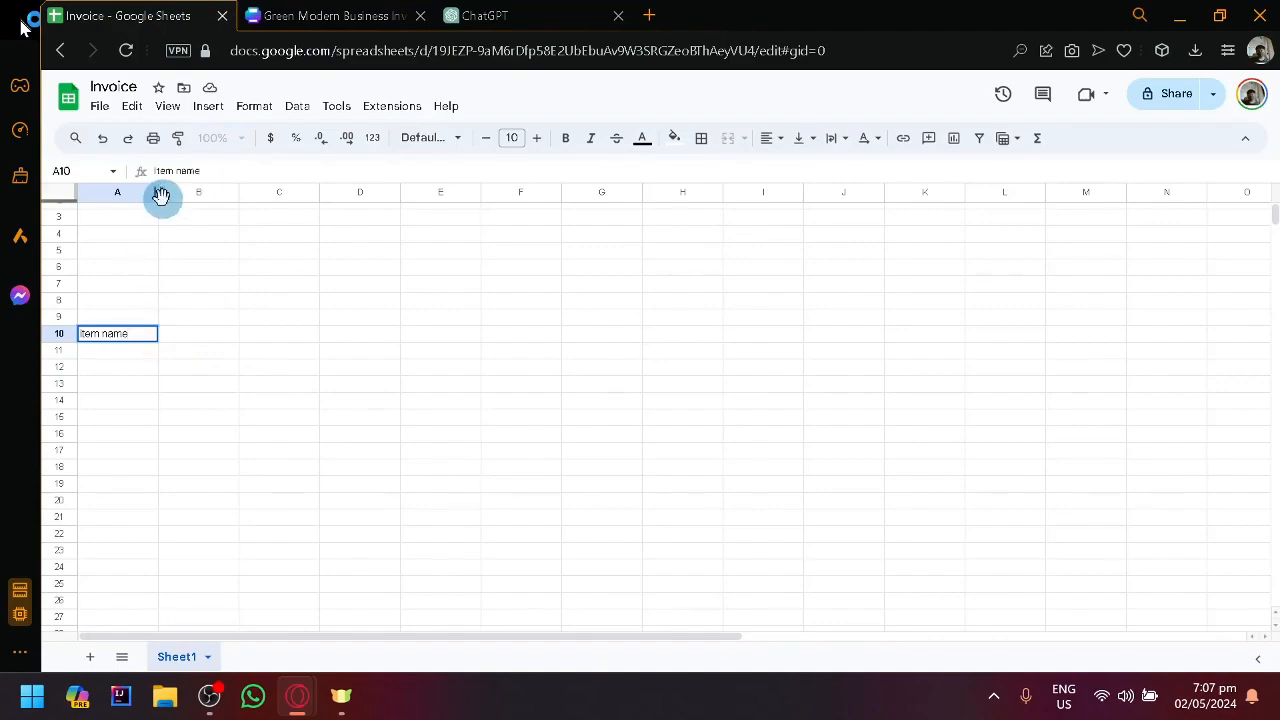
left_click(337, 12)
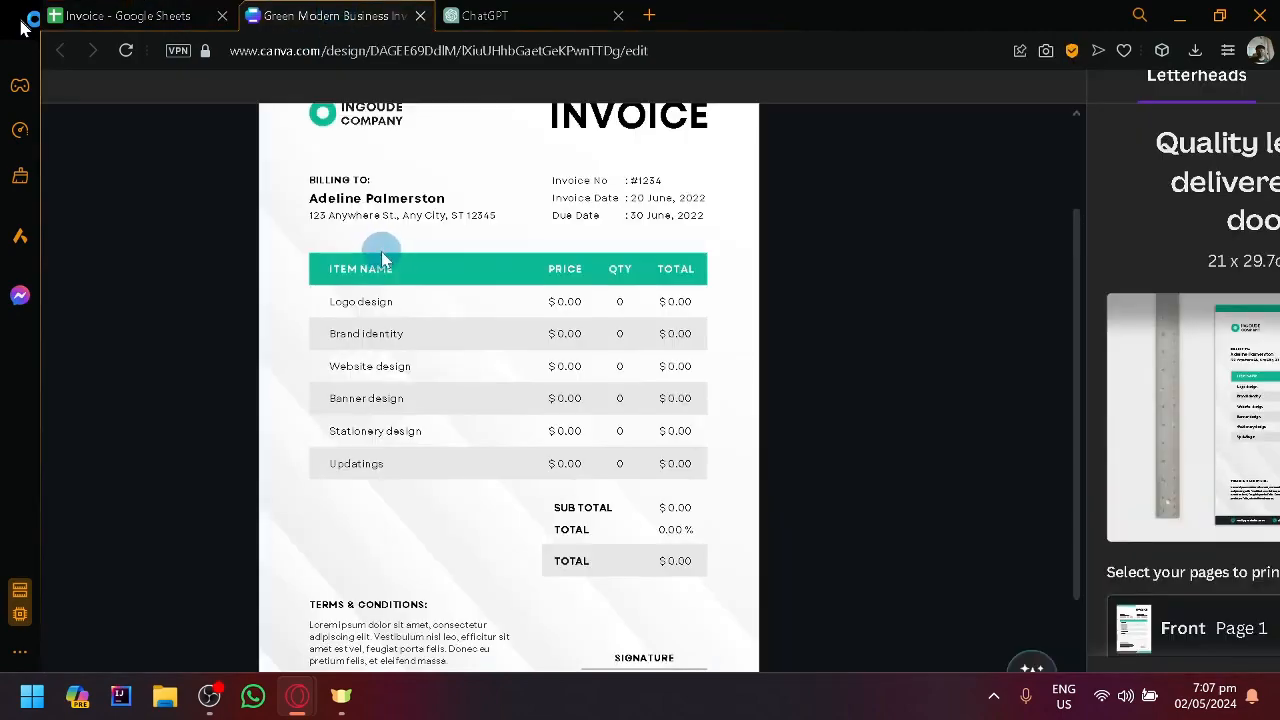
left_click(120, 15)
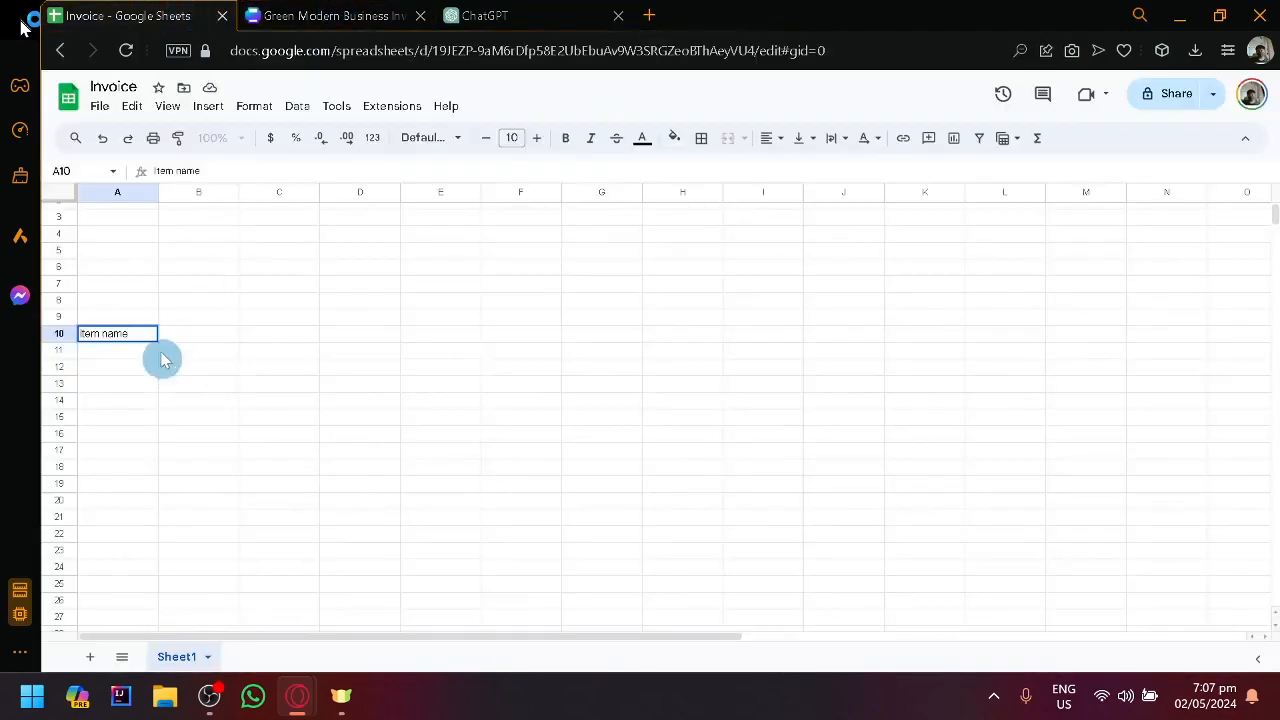
left_click_drag(158, 193, 312, 194)
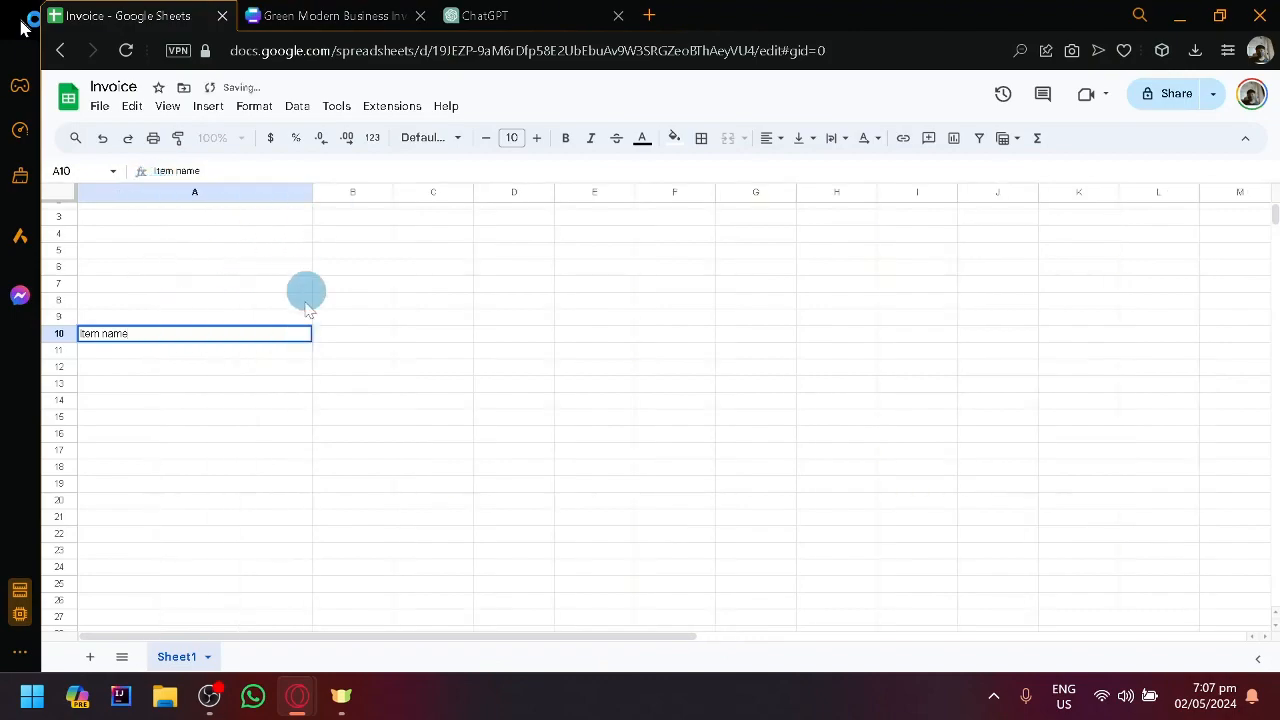
left_click(292, 366)
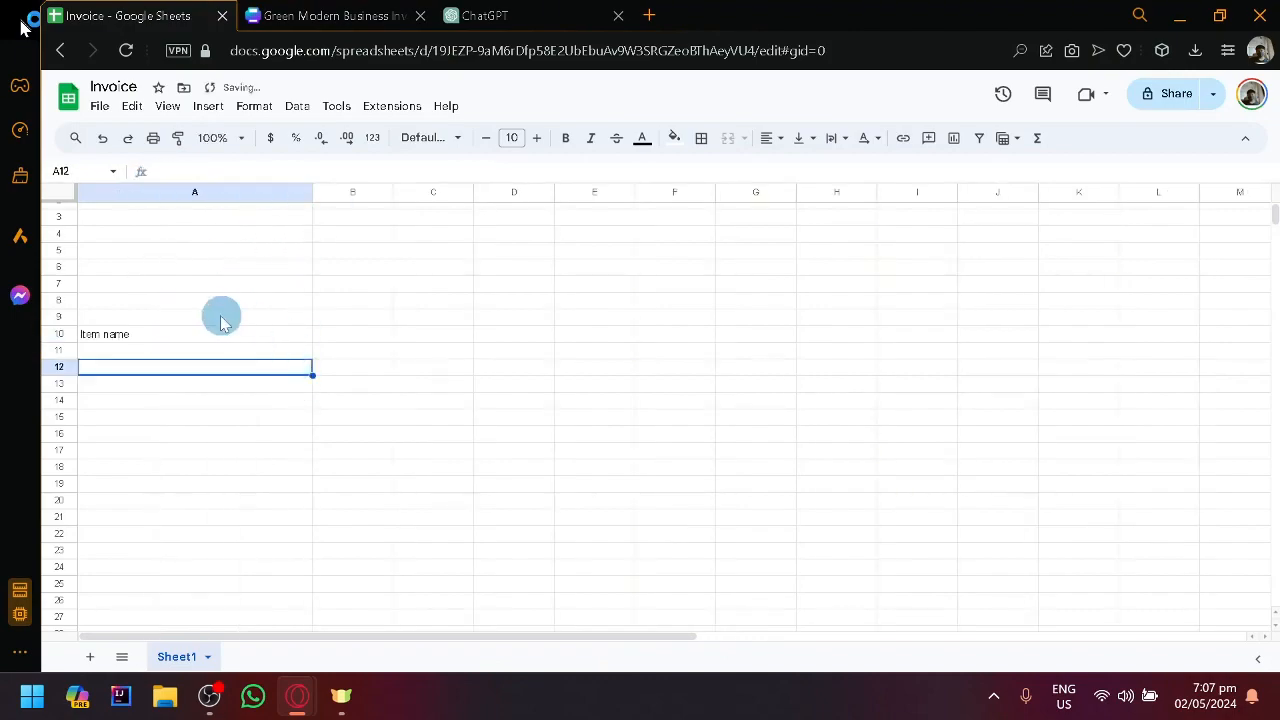
Check the Canva template's table headings and enter the heading "Price" in cell B10 of the sheet.
left_click(365, 14)
left_click(180, 13)
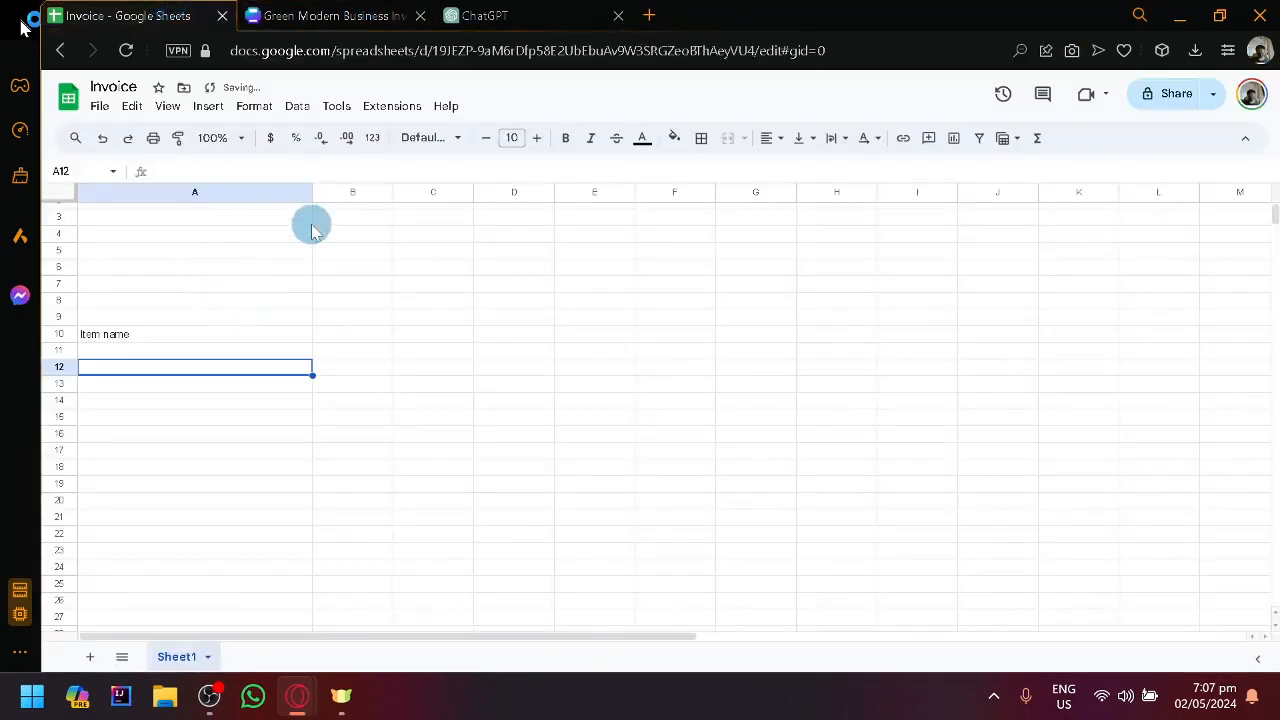
left_click(290, 12)
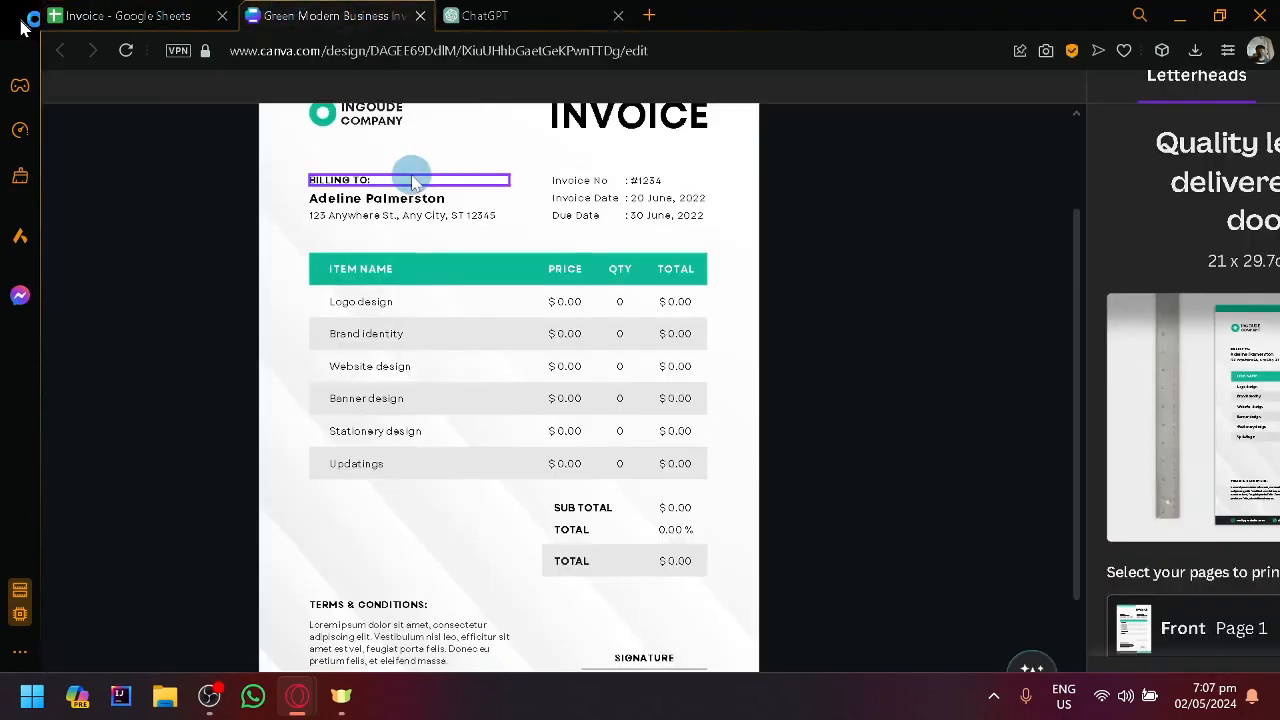
left_click(100, 8)
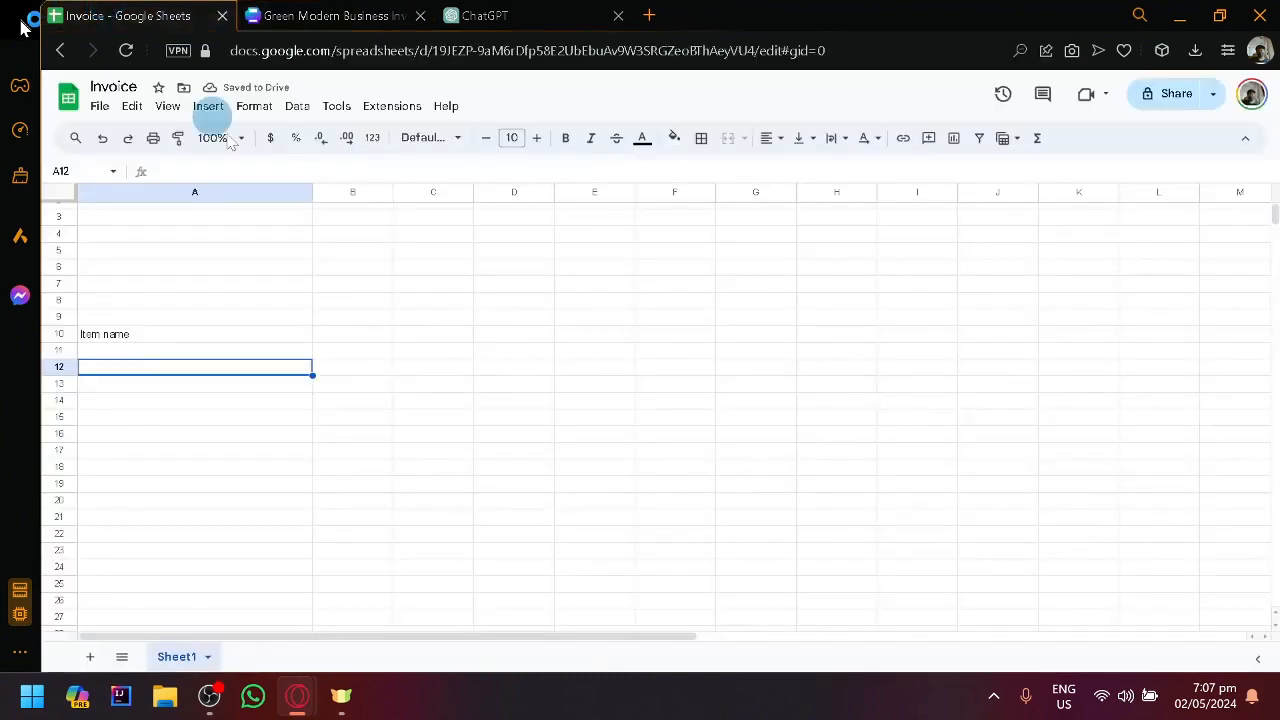
left_click(368, 338)
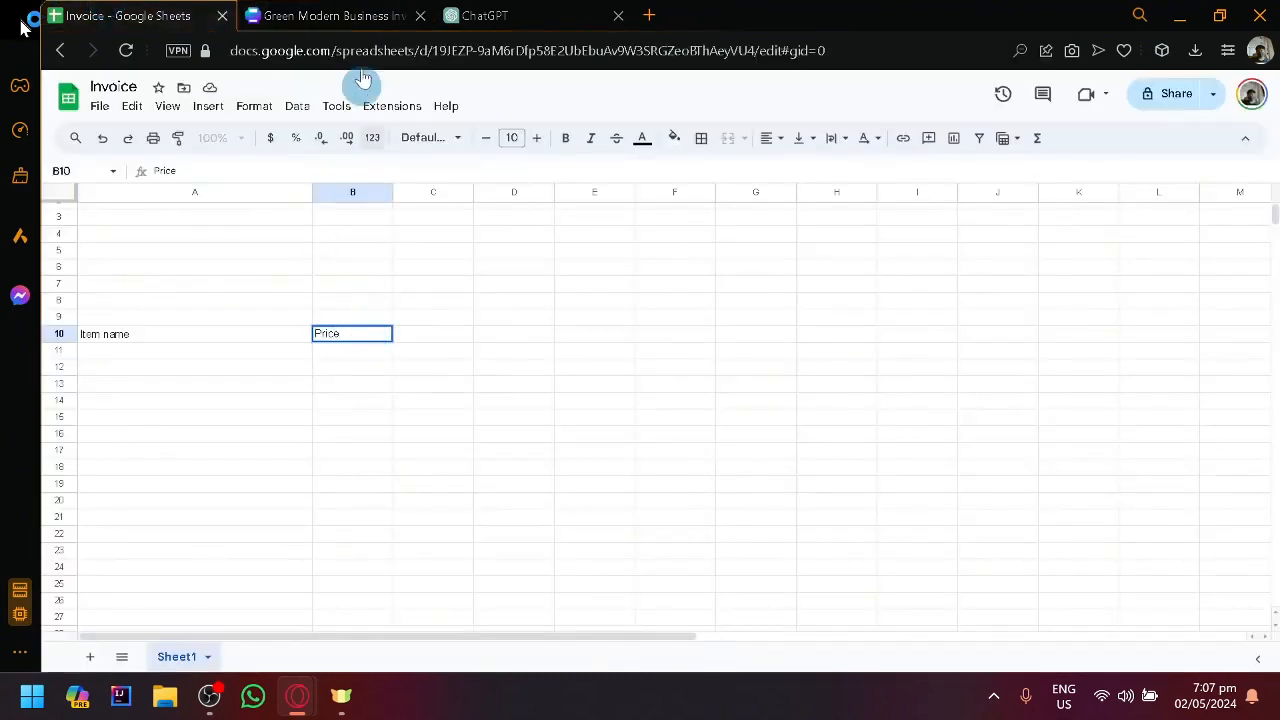
Enter the headings "QTY" in C10 and "TOTAL" in D10, matching the Canva template's table headings.
left_click(340, 12)
left_click(110, 12)
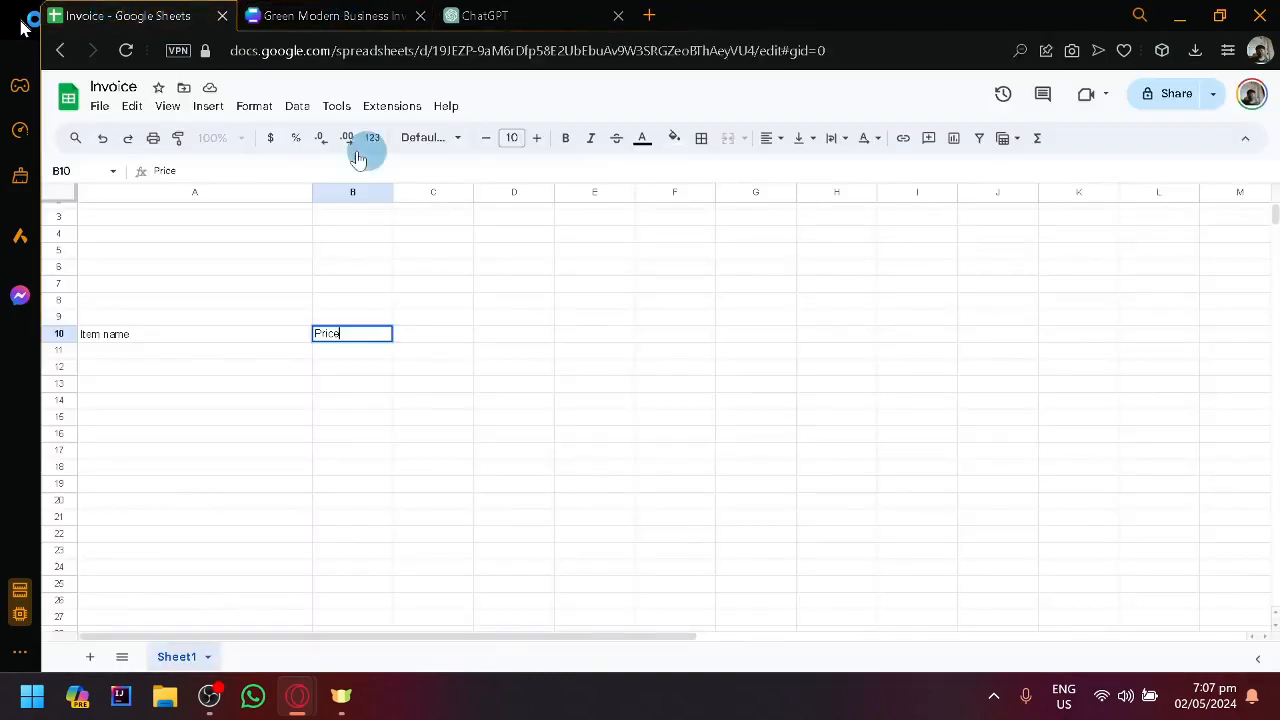
left_click(452, 338)
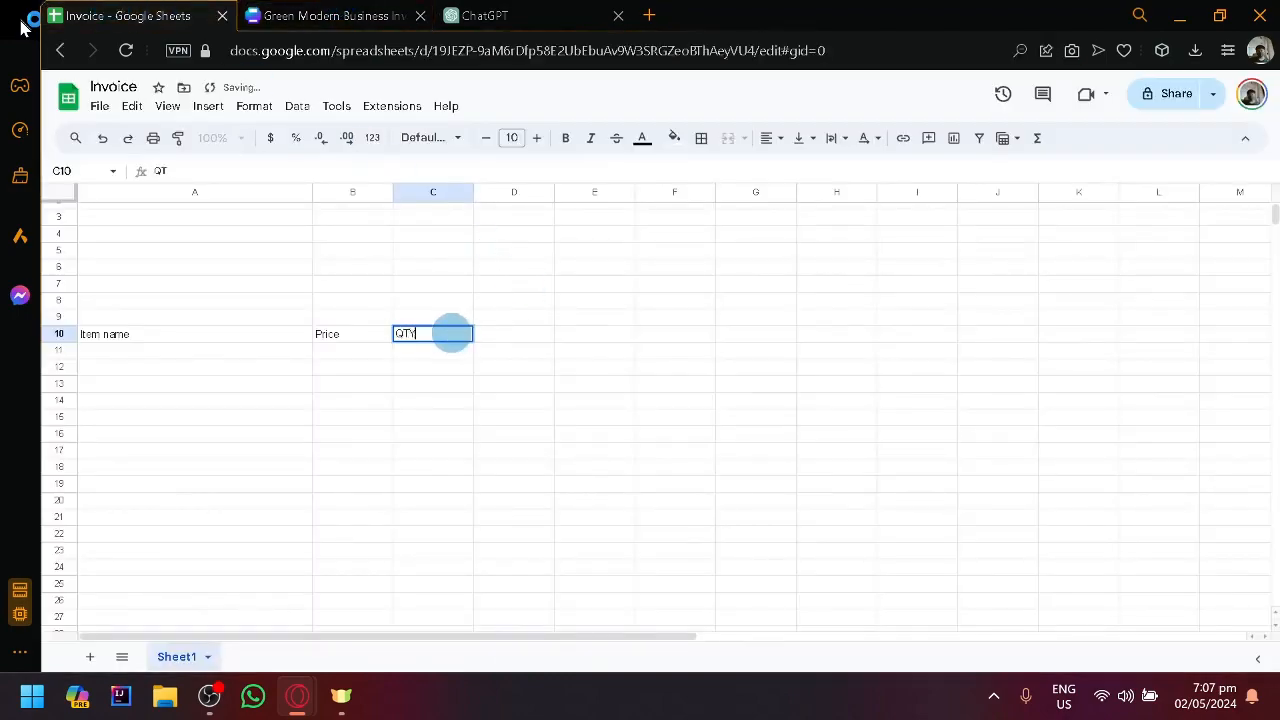
key("Tab")
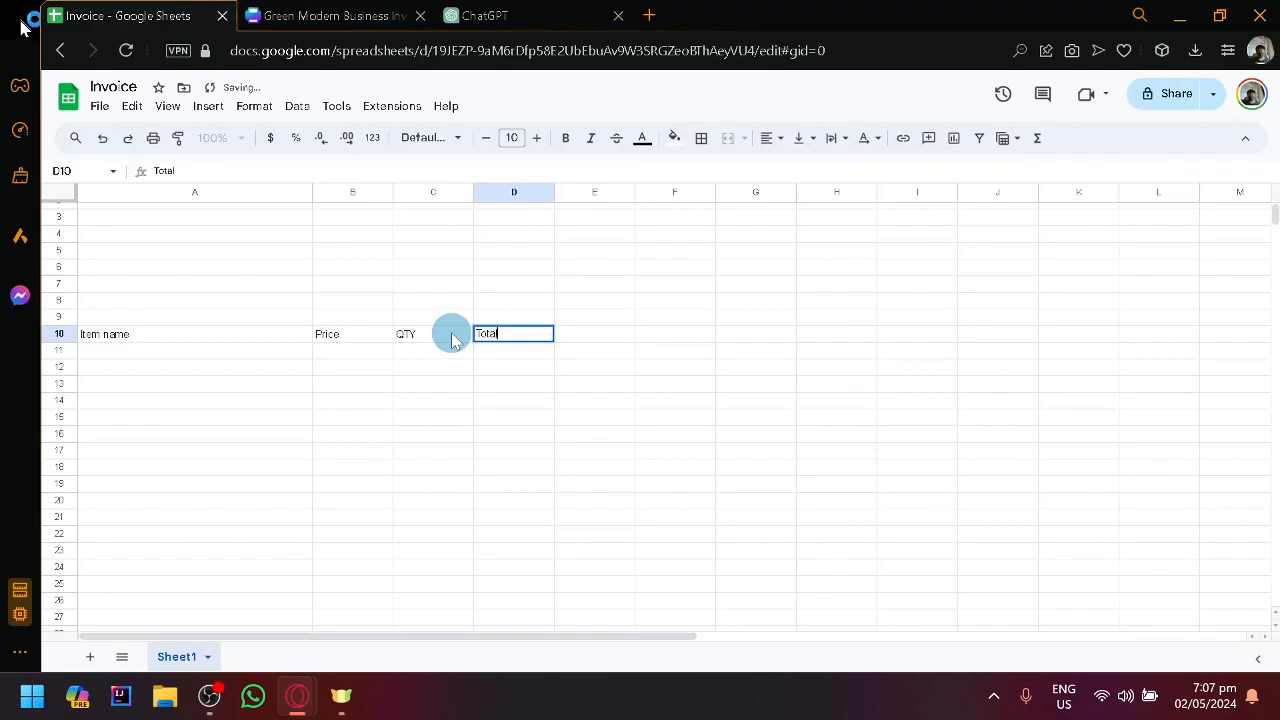
left_click(340, 15)
left_click(130, 15)
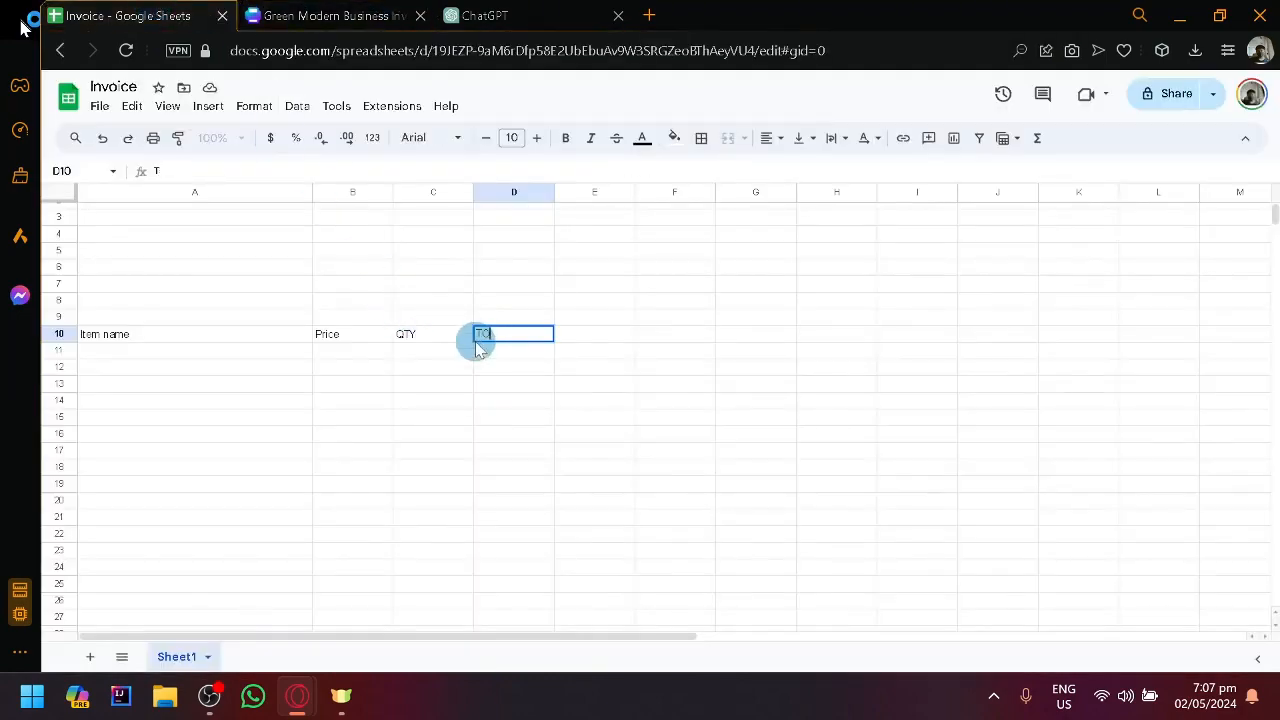
Rewrite the headings in B10 and A10 in capitals as "PRICE" and "ITEM NAME".
left_click(350, 346)
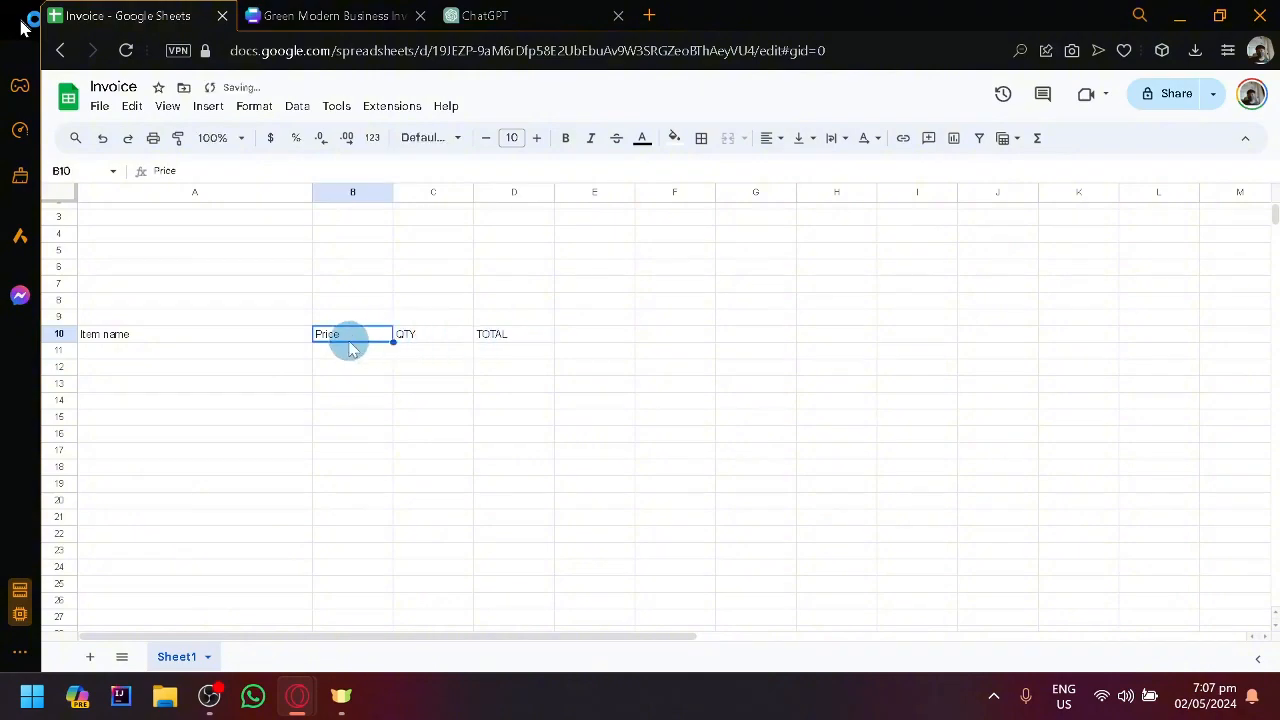
left_click(238, 340)
key("ctrl+a")
left_click(238, 340)
double_click(238, 340)
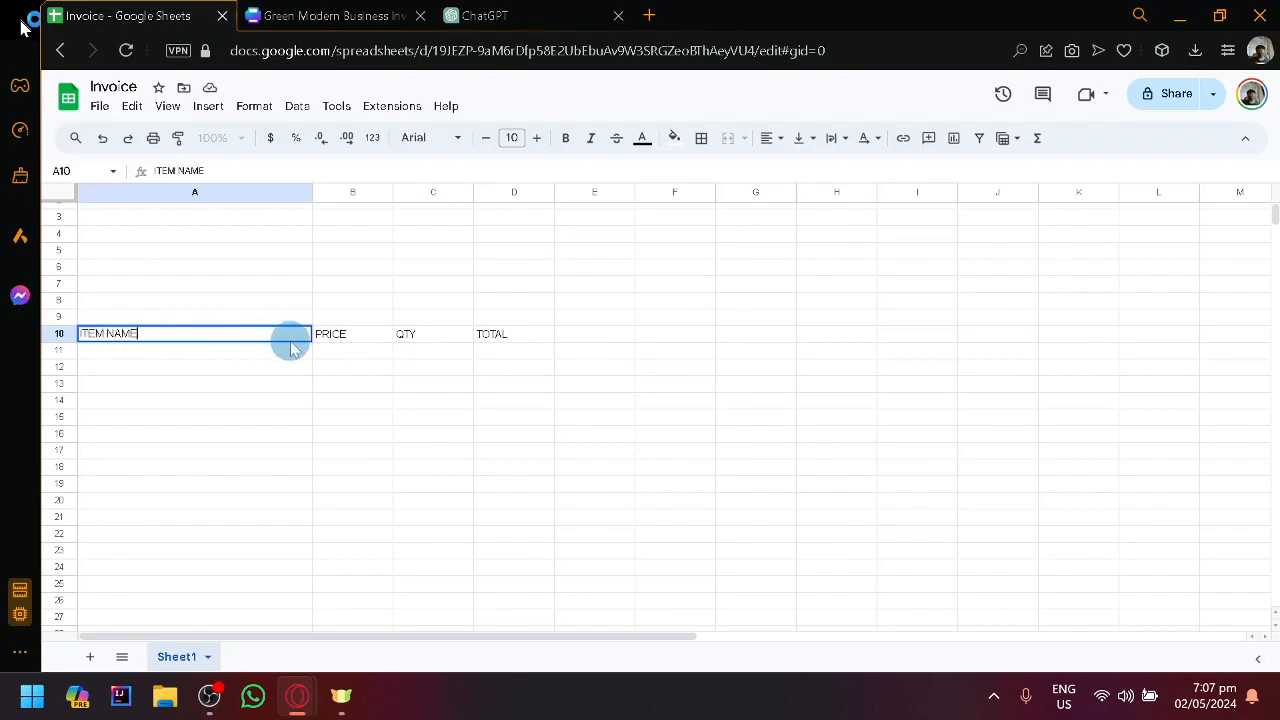
left_click(334, 340)
Set the headings in A10:D10 to font size 12 and make them bold.
left_click(288, 345)
left_click_drag(288, 345, 537, 340)
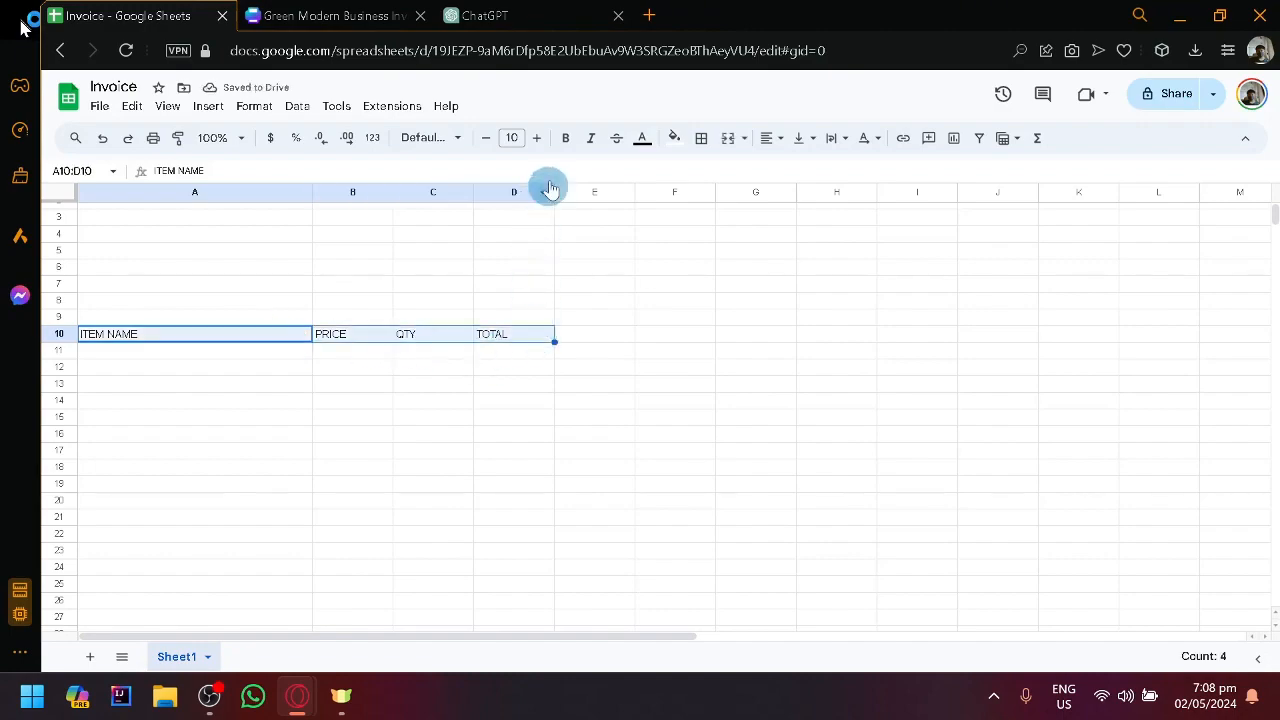
left_click(543, 148)
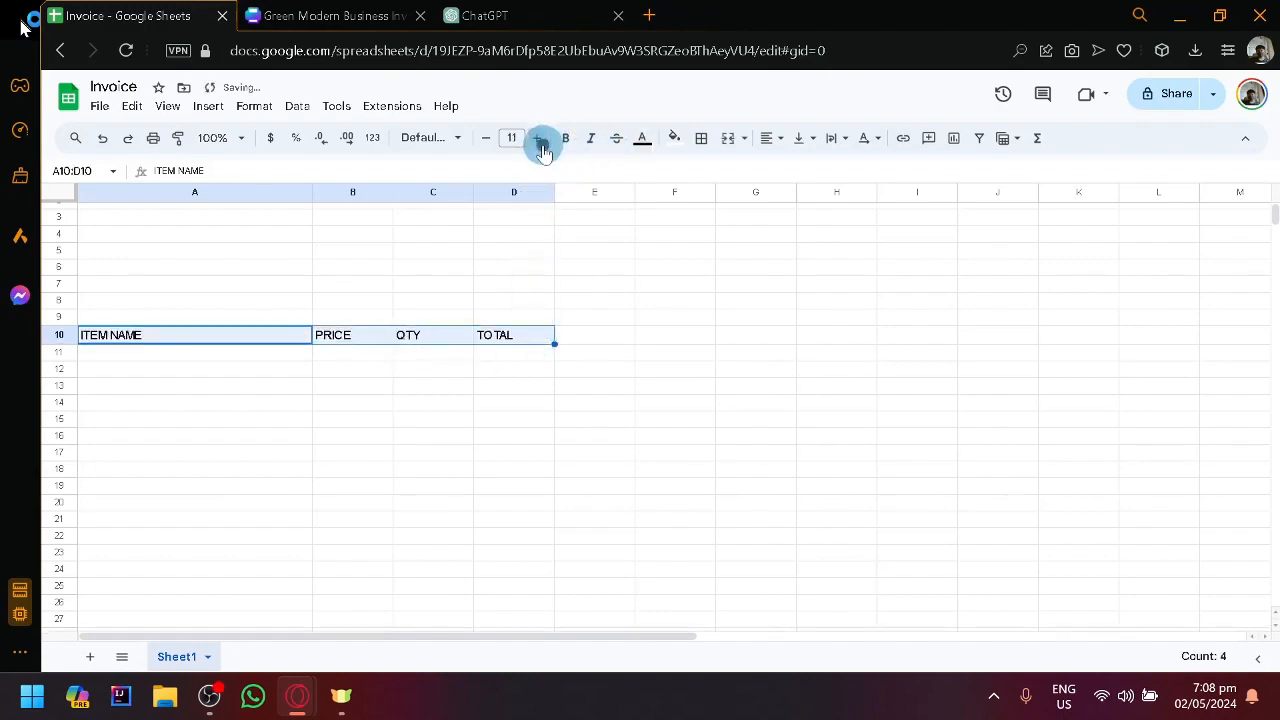
left_click(543, 148)
key("ctrl+b")
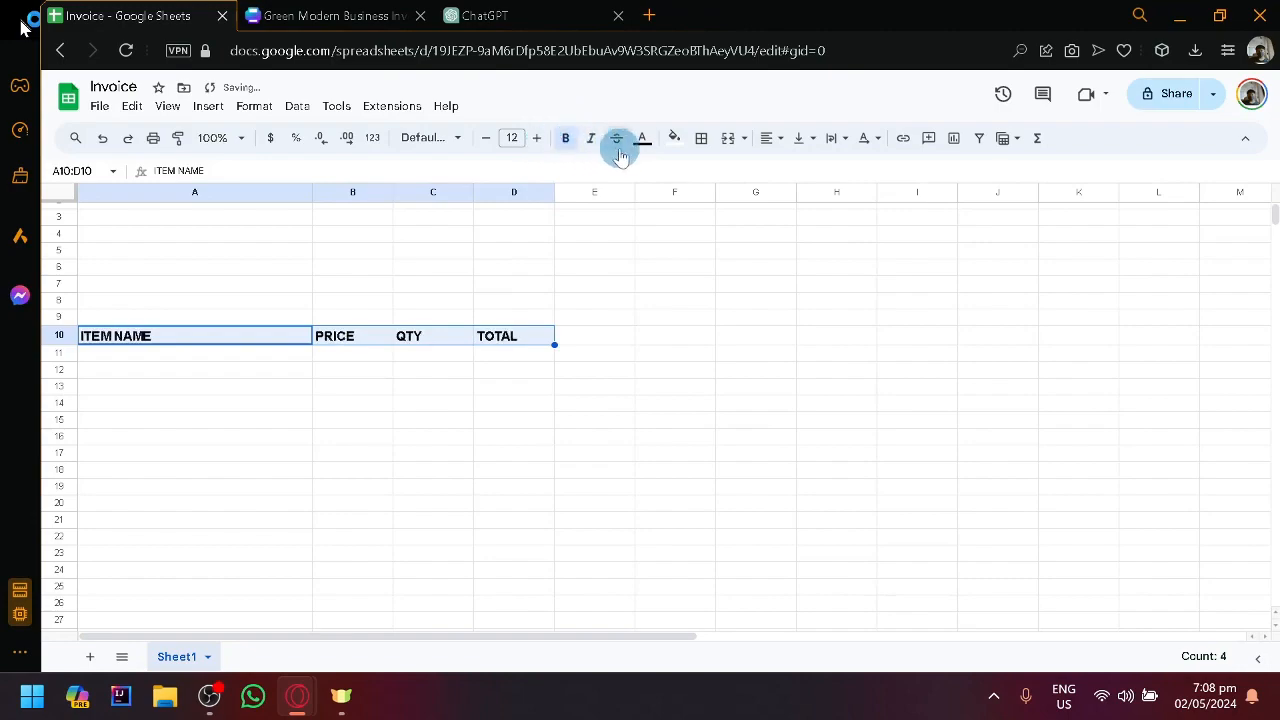
Give the header row A10:D10 a light blue fill and dark purple text.
left_click(674, 140)
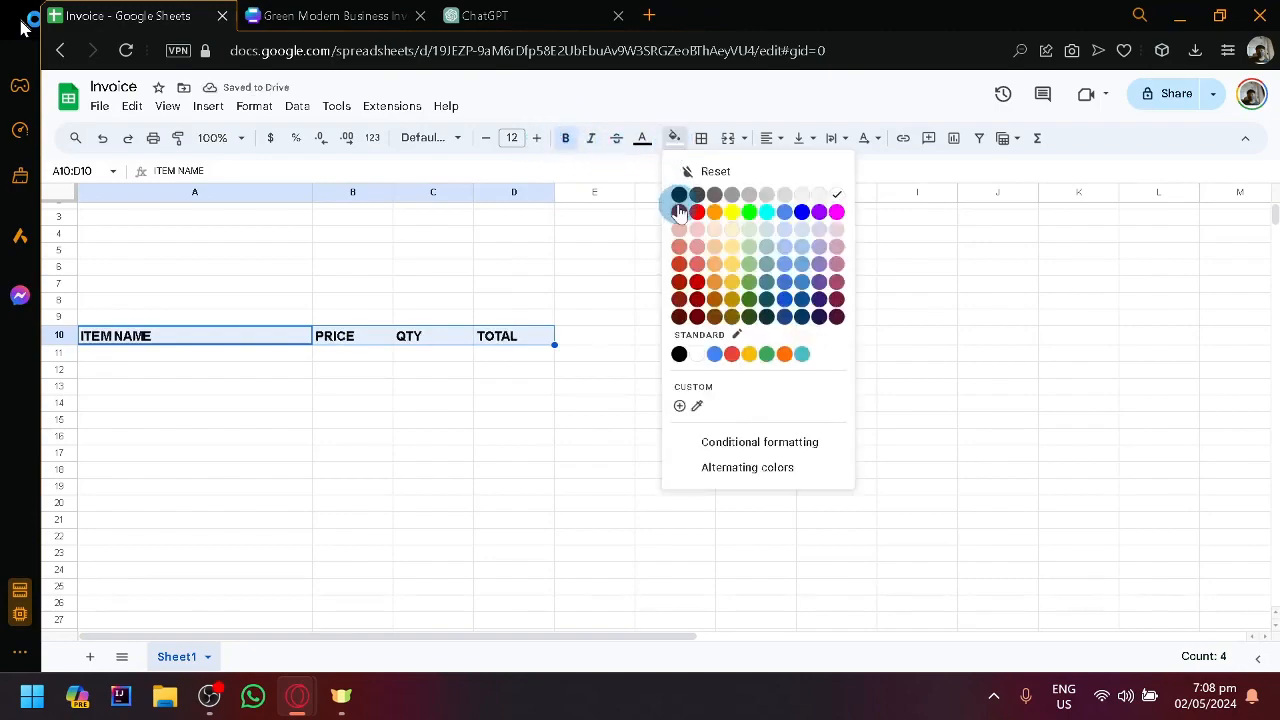
left_click(766, 300)
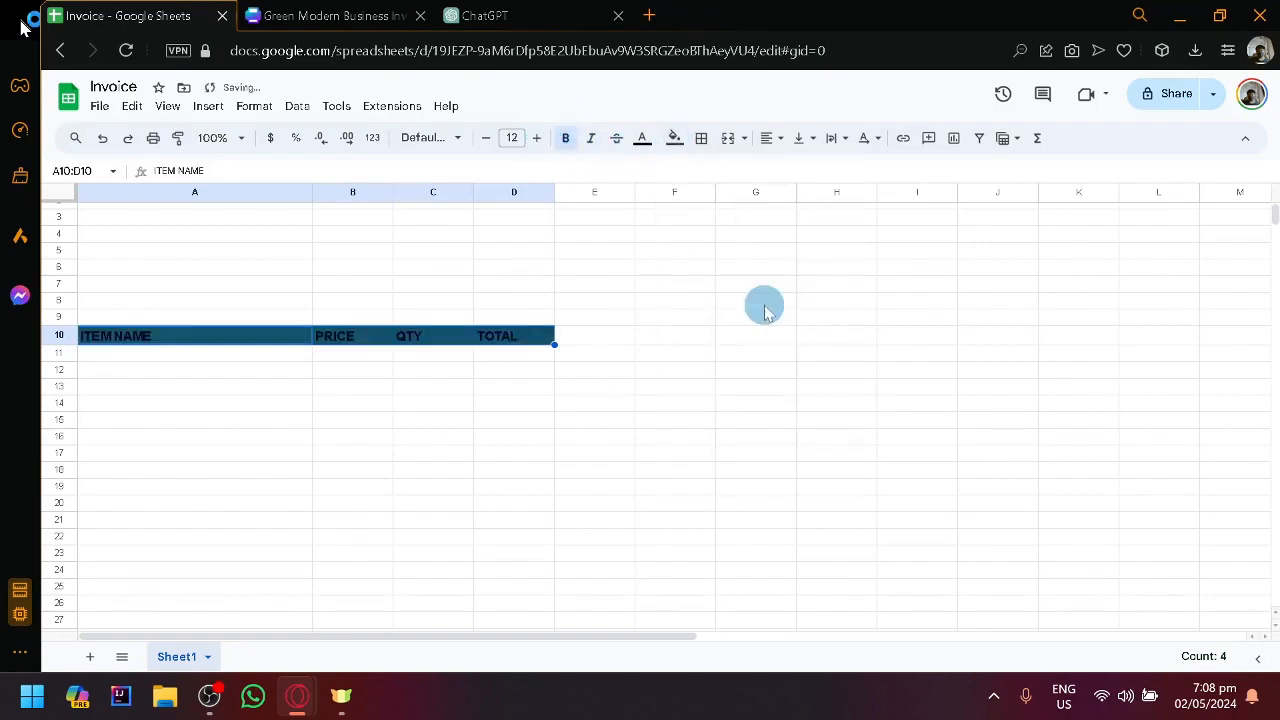
left_click(674, 140)
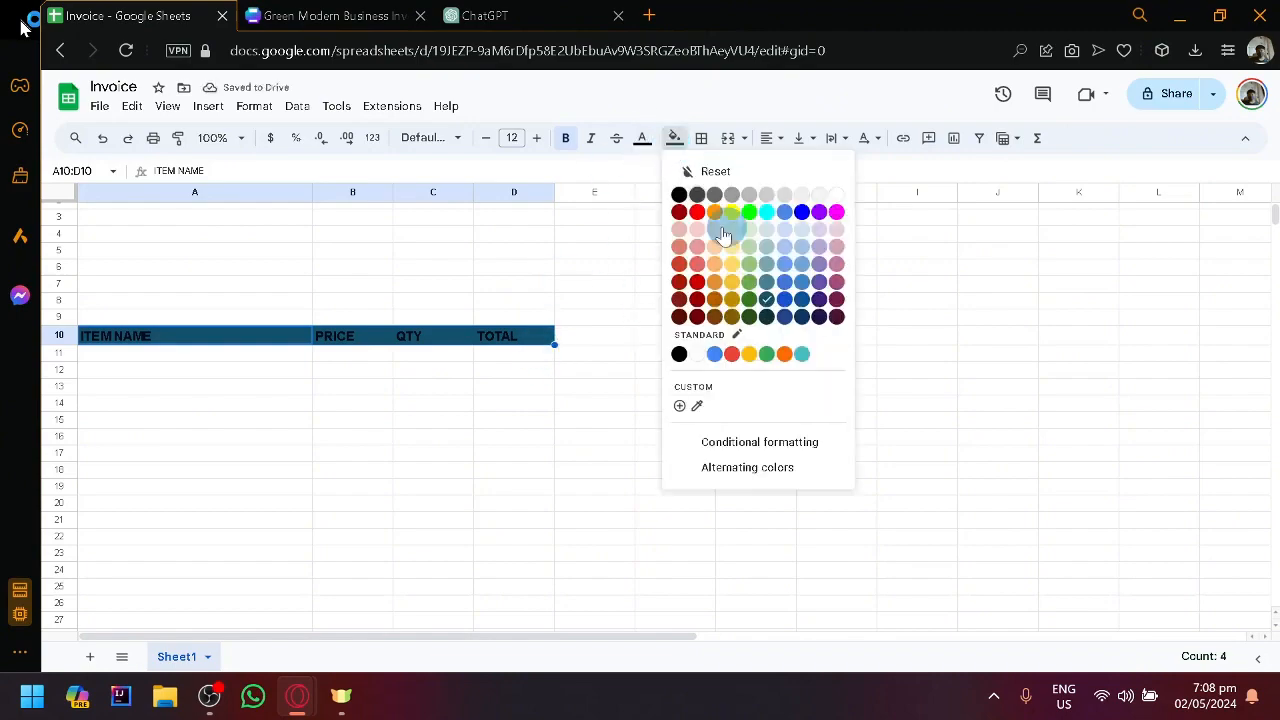
left_click(800, 232)
left_click(642, 137)
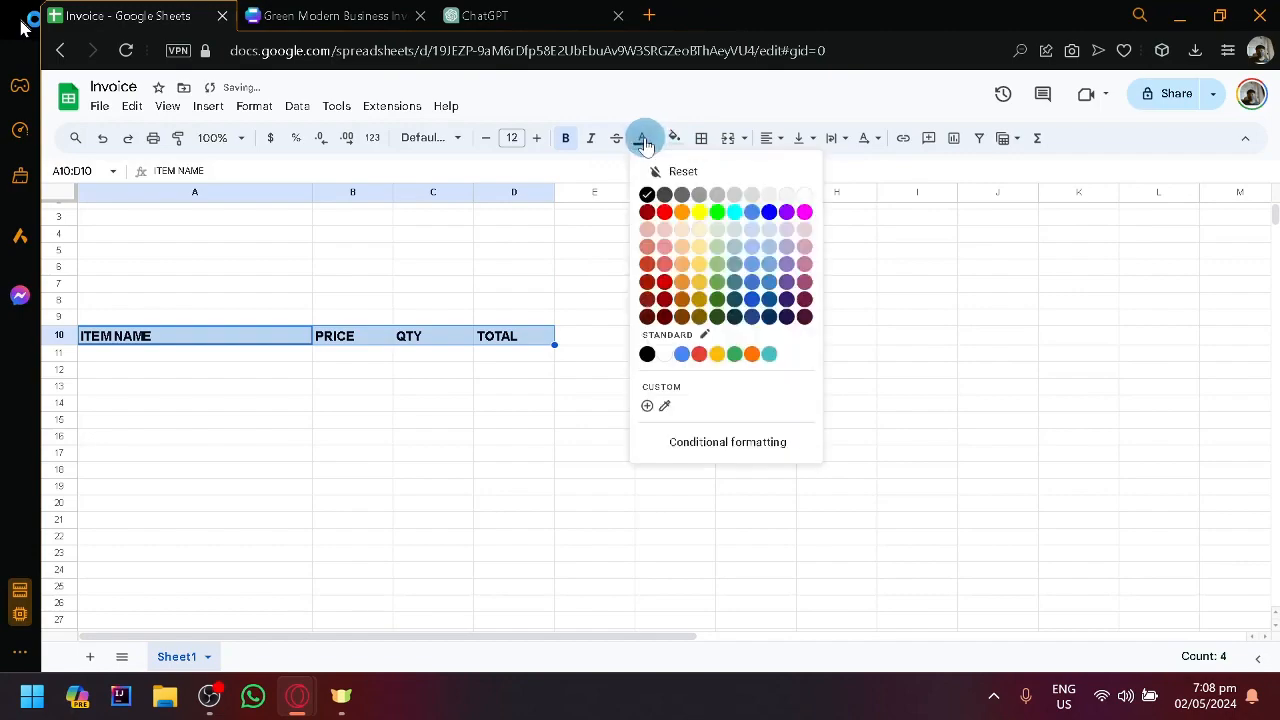
left_click(787, 307)
scroll(614, 200, "up", 1)
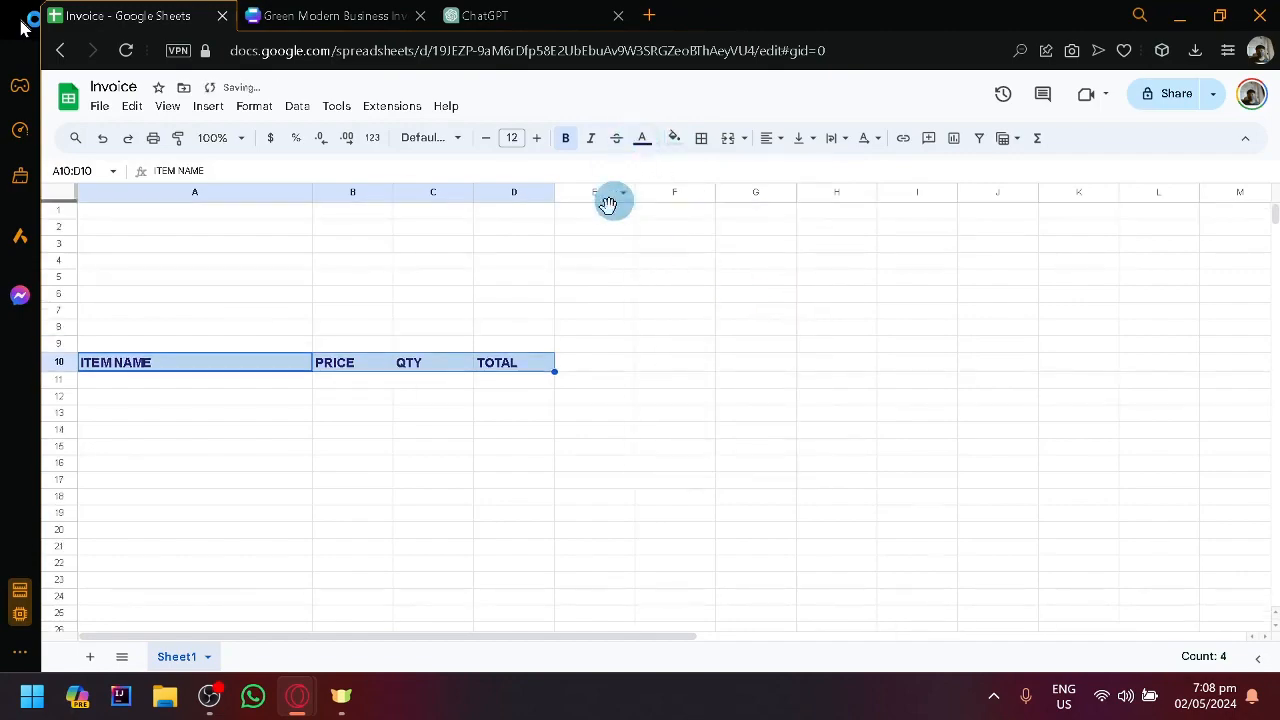
left_click(564, 250)
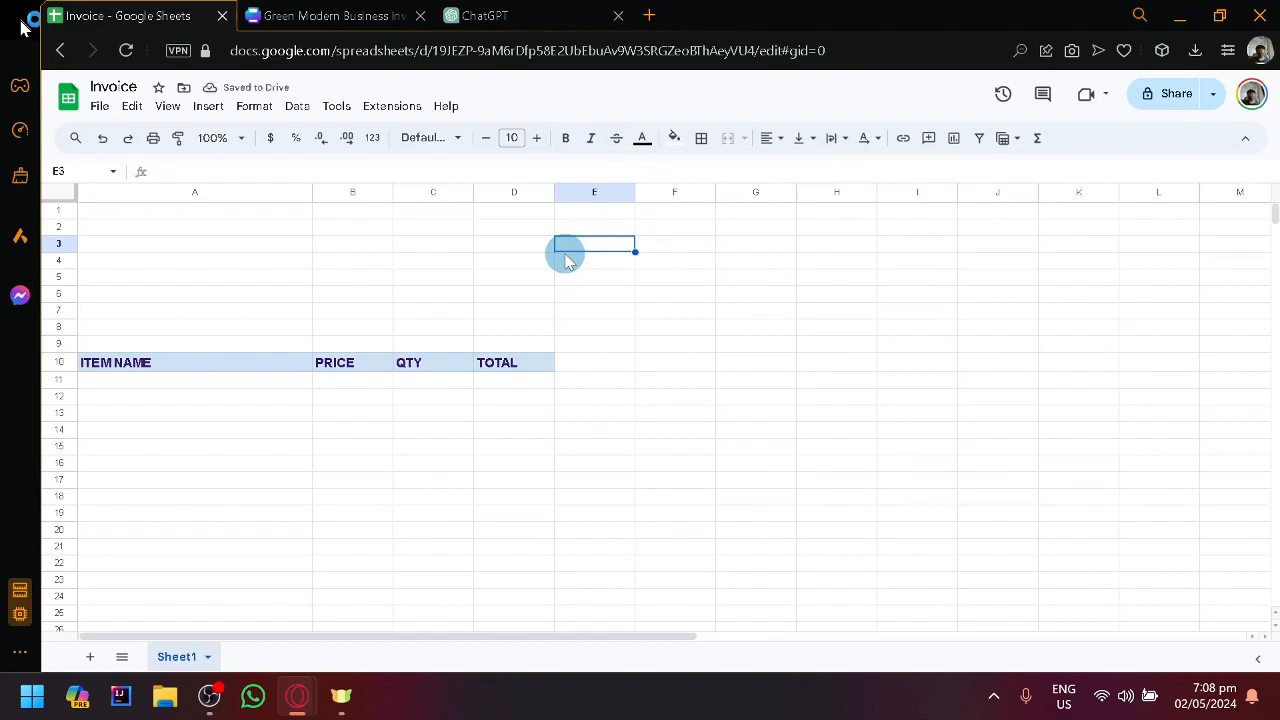
Apply all borders to the item rows in A11:D21 below the header.
scroll(563, 255, "down", 2)
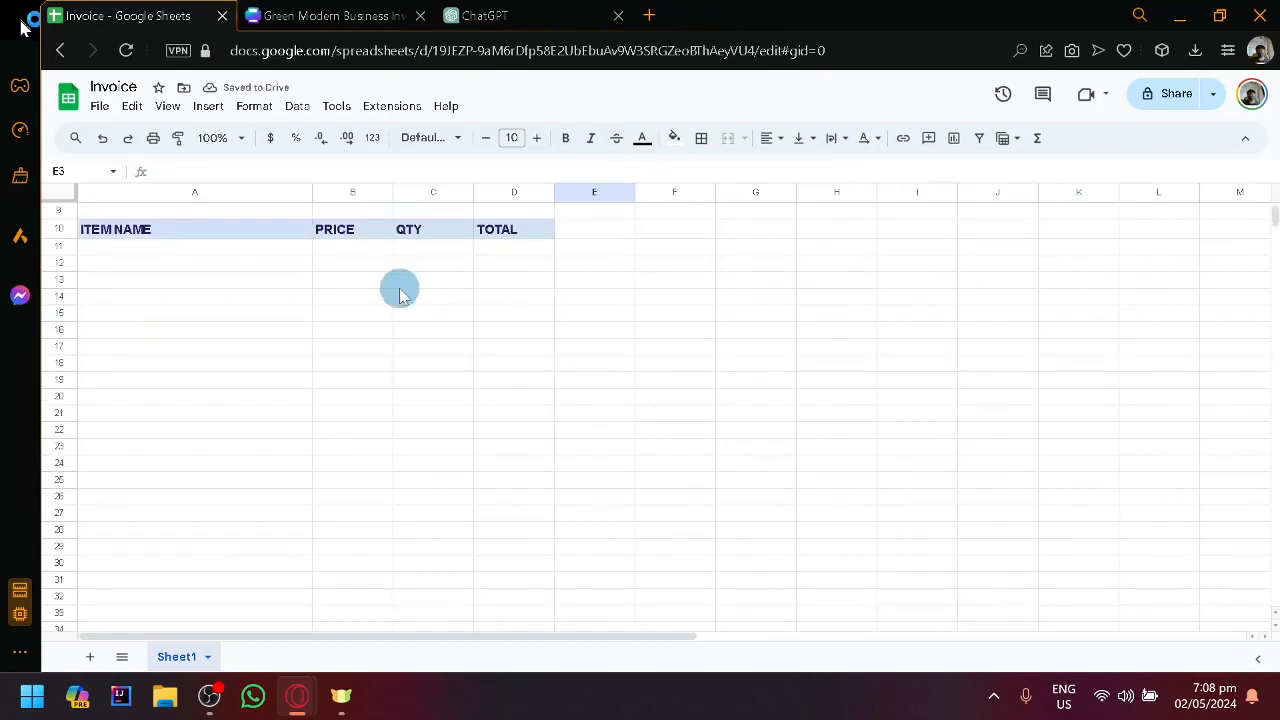
left_click(214, 248)
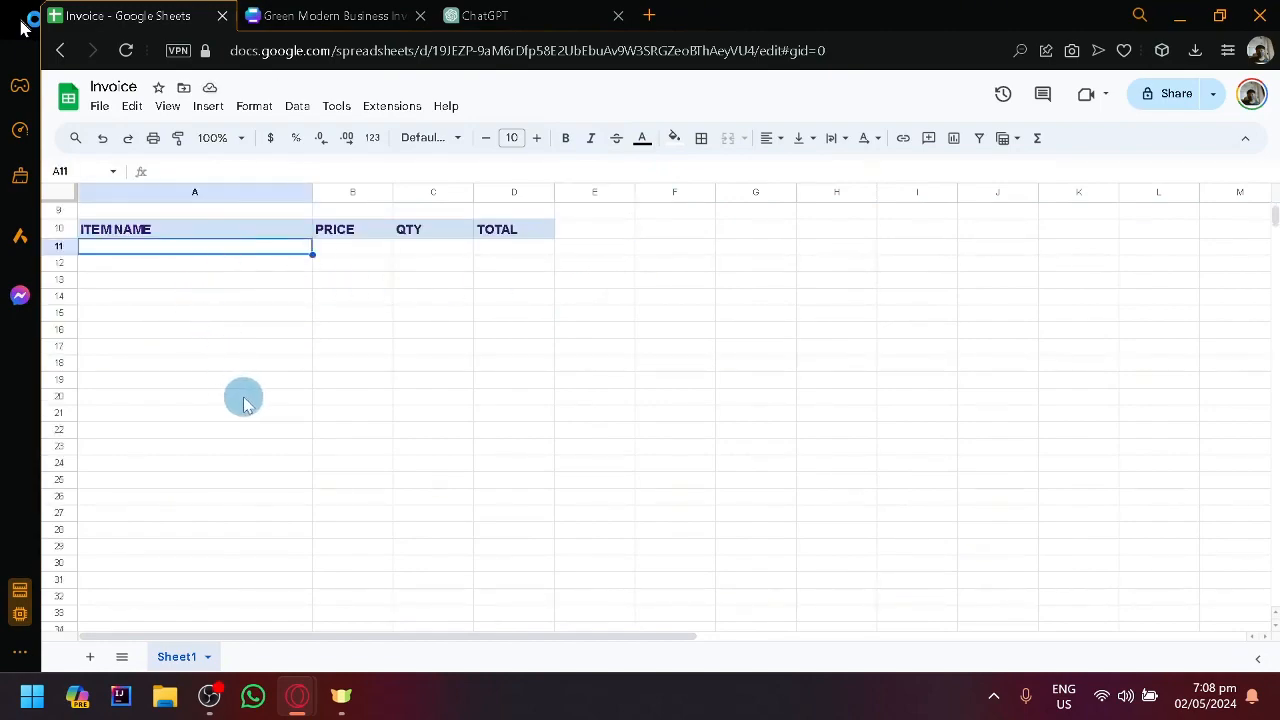
left_click(489, 418, "shift")
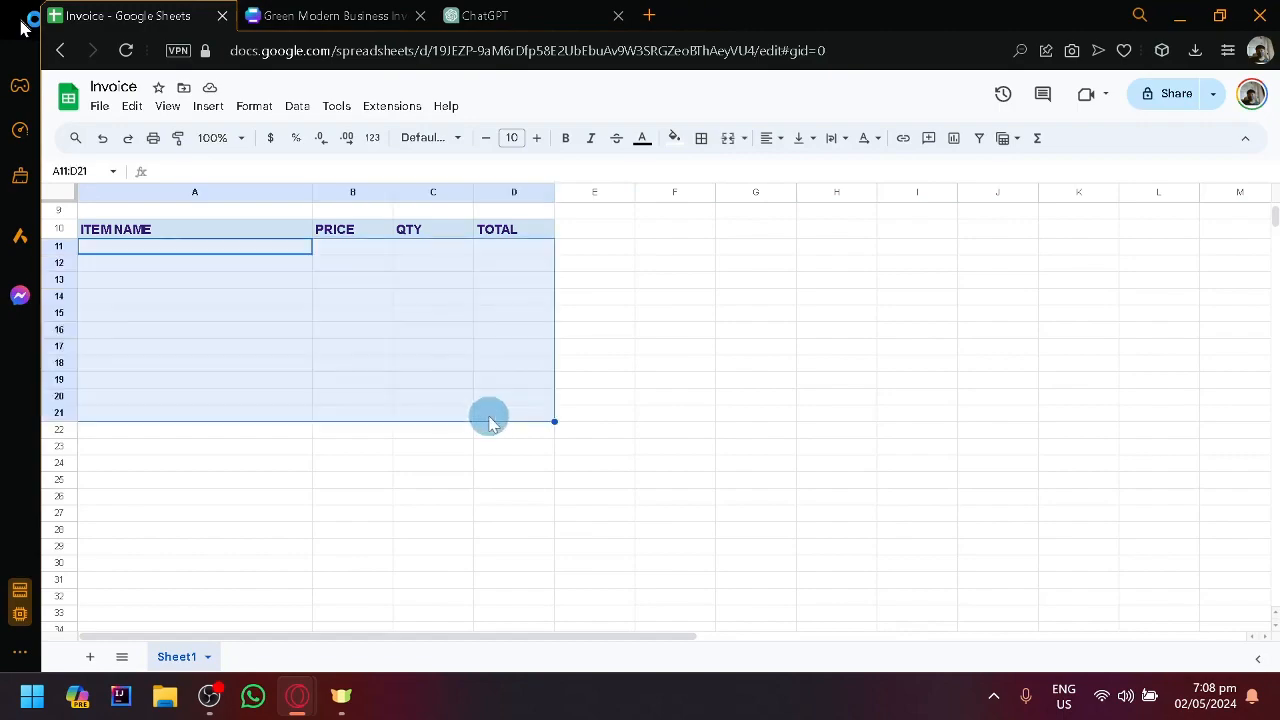
left_click(703, 139)
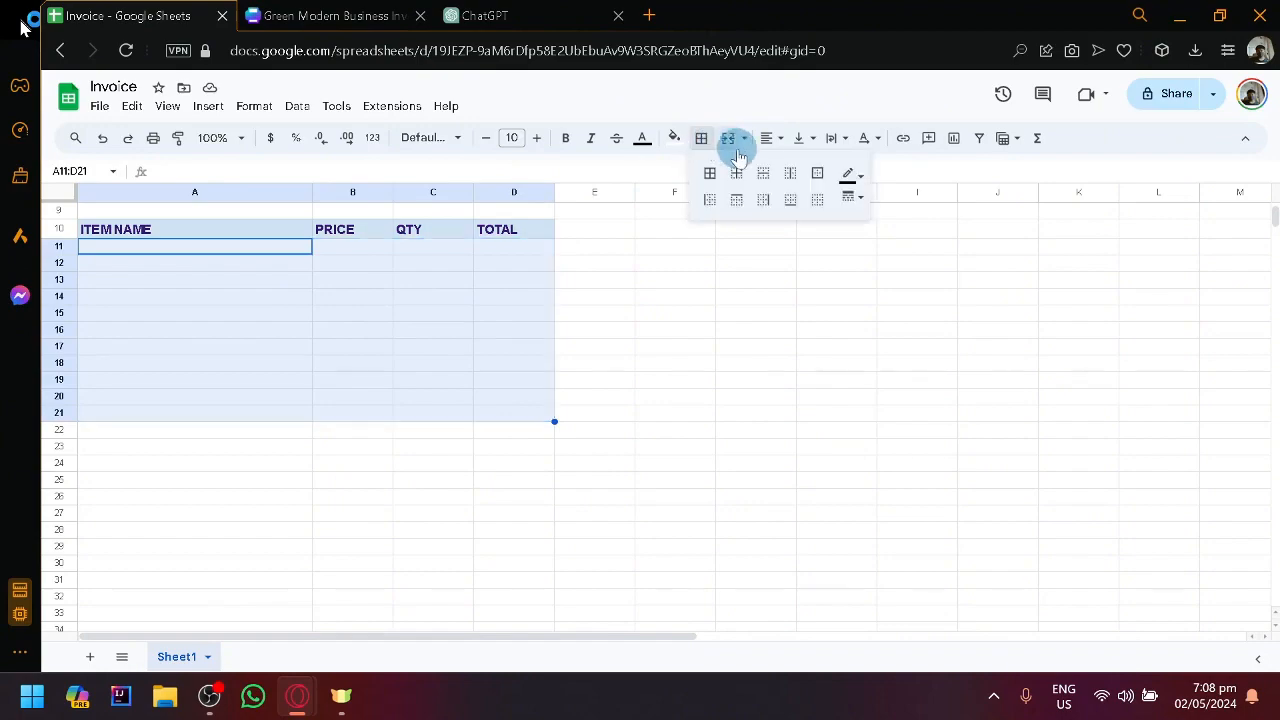
left_click(709, 178)
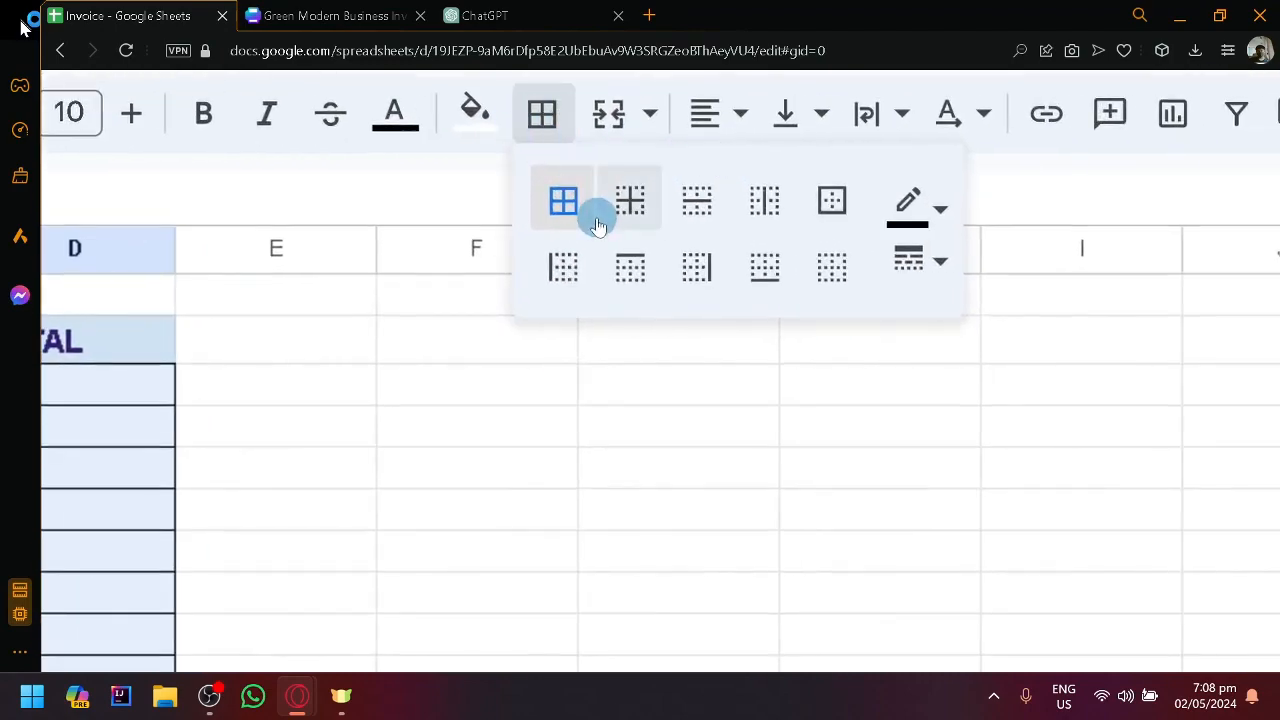
left_click(619, 412)
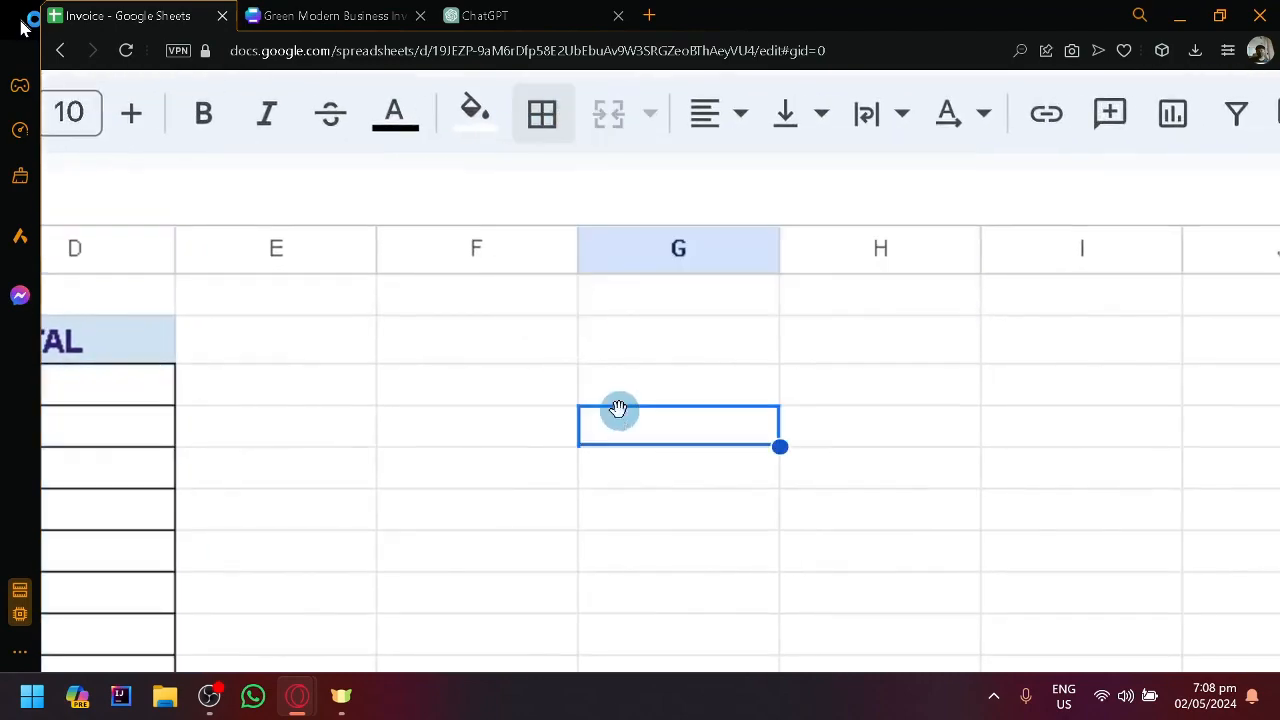
Apply all borders to the header row A10:D10 and switch to the Canva invoice template.
scroll(514, 400, "up", 3)
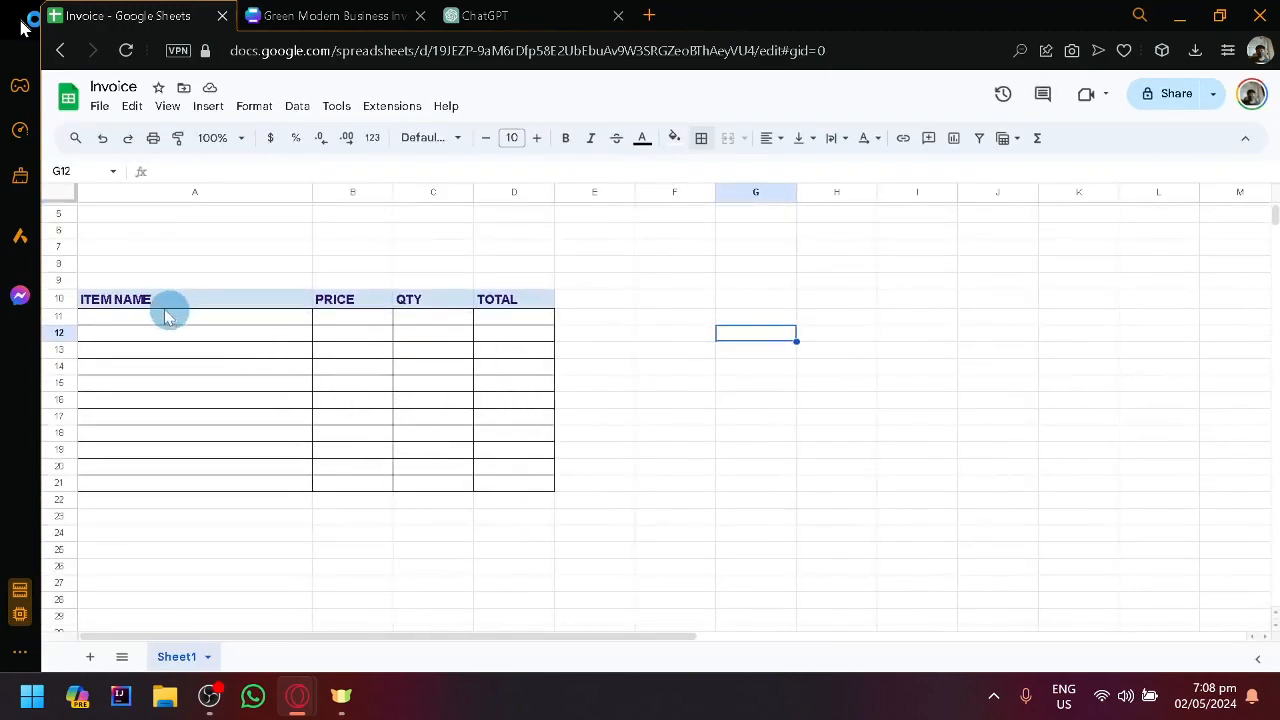
left_click(86, 298)
left_click(528, 299, "shift")
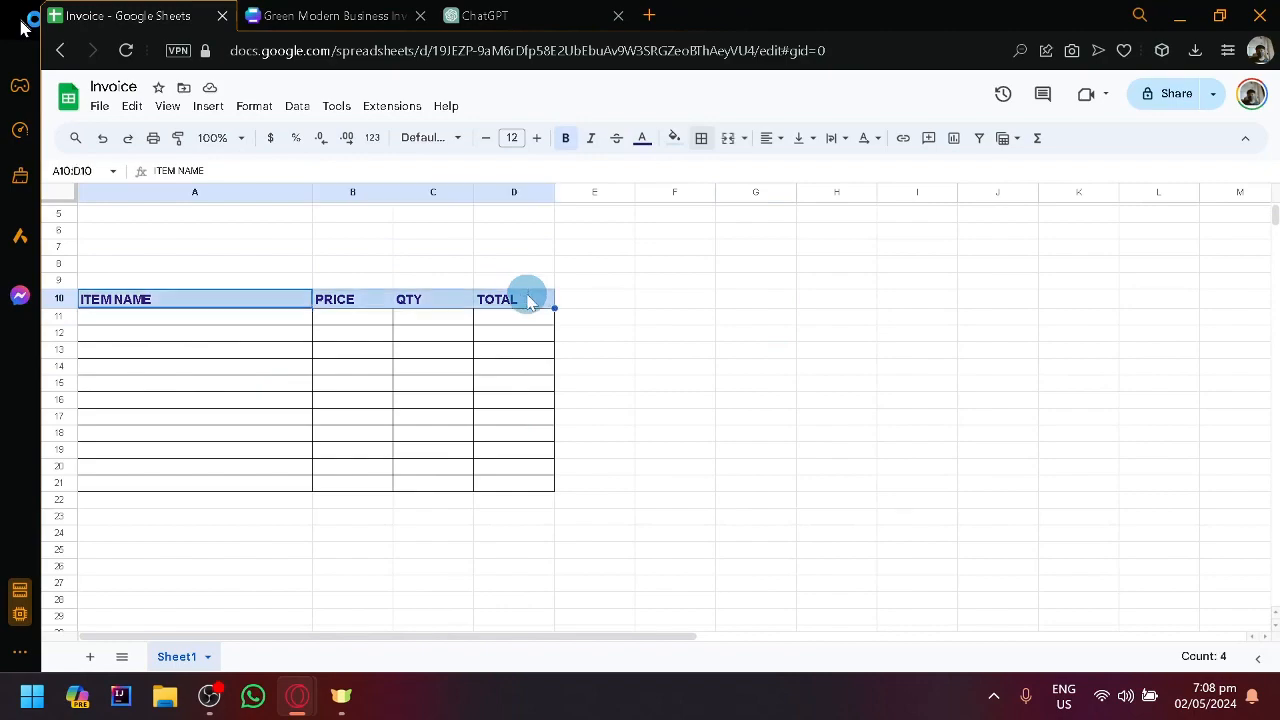
left_click(701, 137)
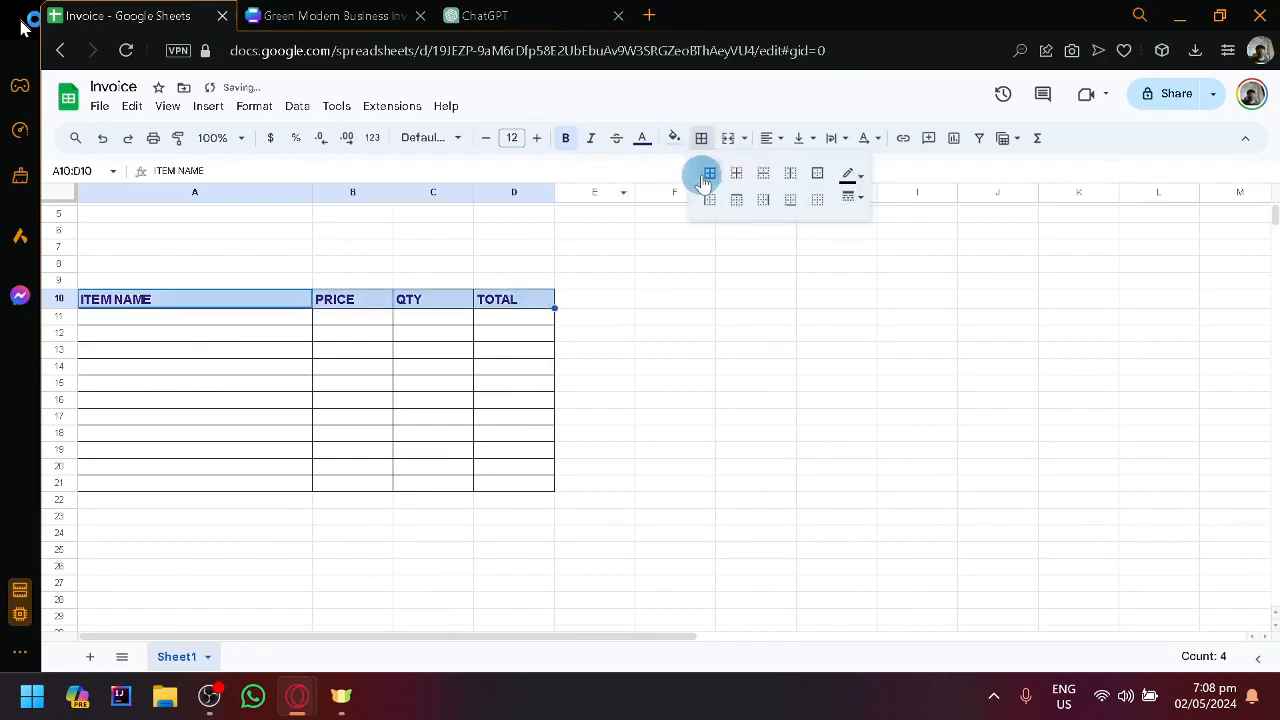
left_click(670, 303)
left_click(336, 13)
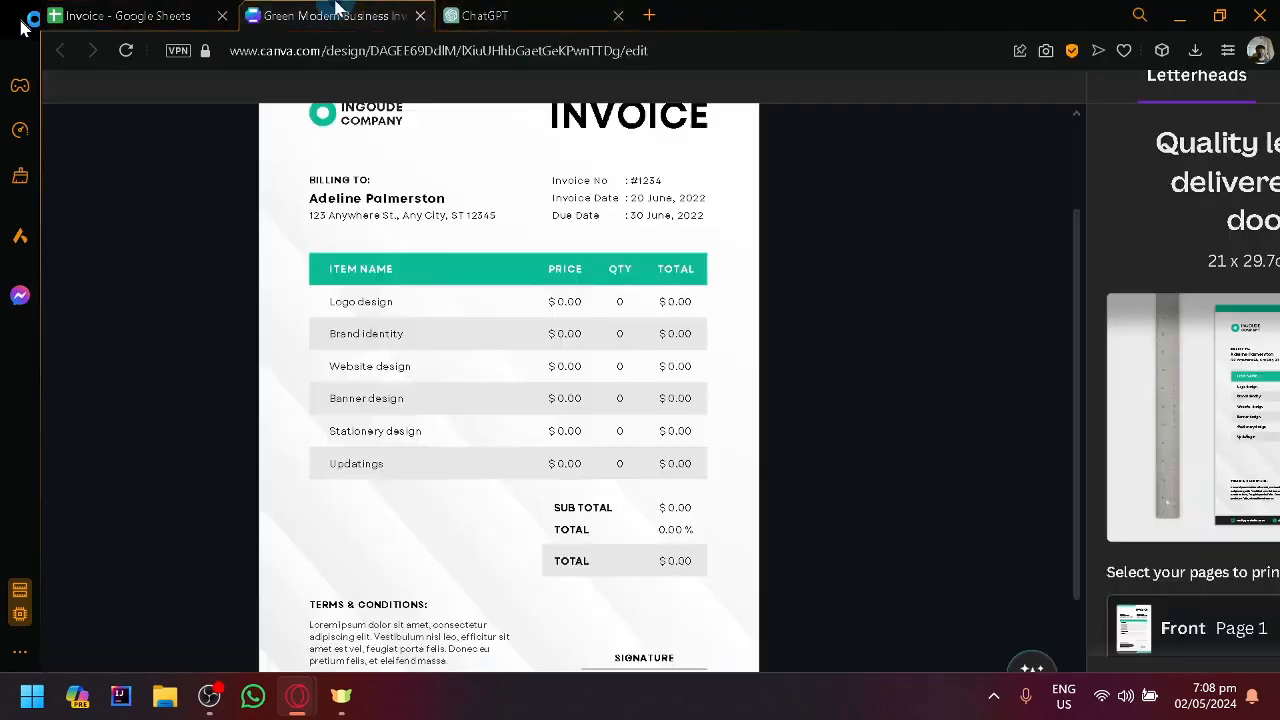
Return to the Invoice spreadsheet and select the PRICE column cells B10:B21.
left_click(165, 12)
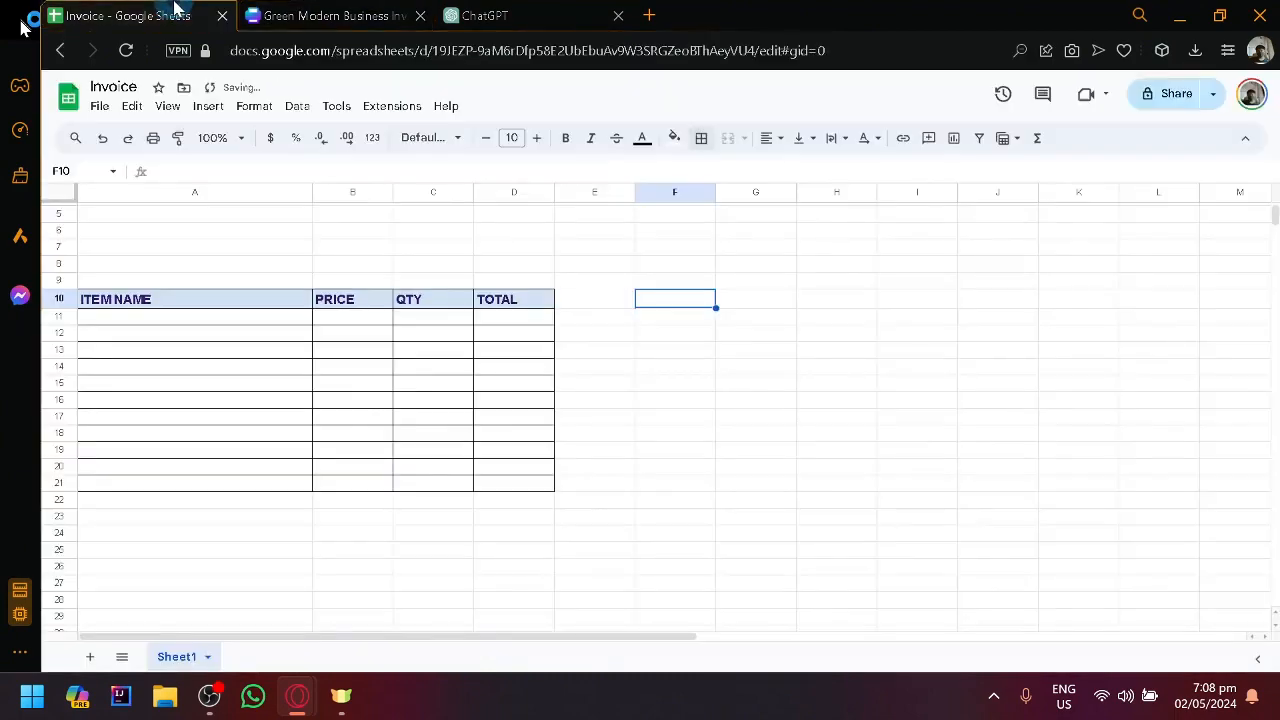
left_click(340, 318)
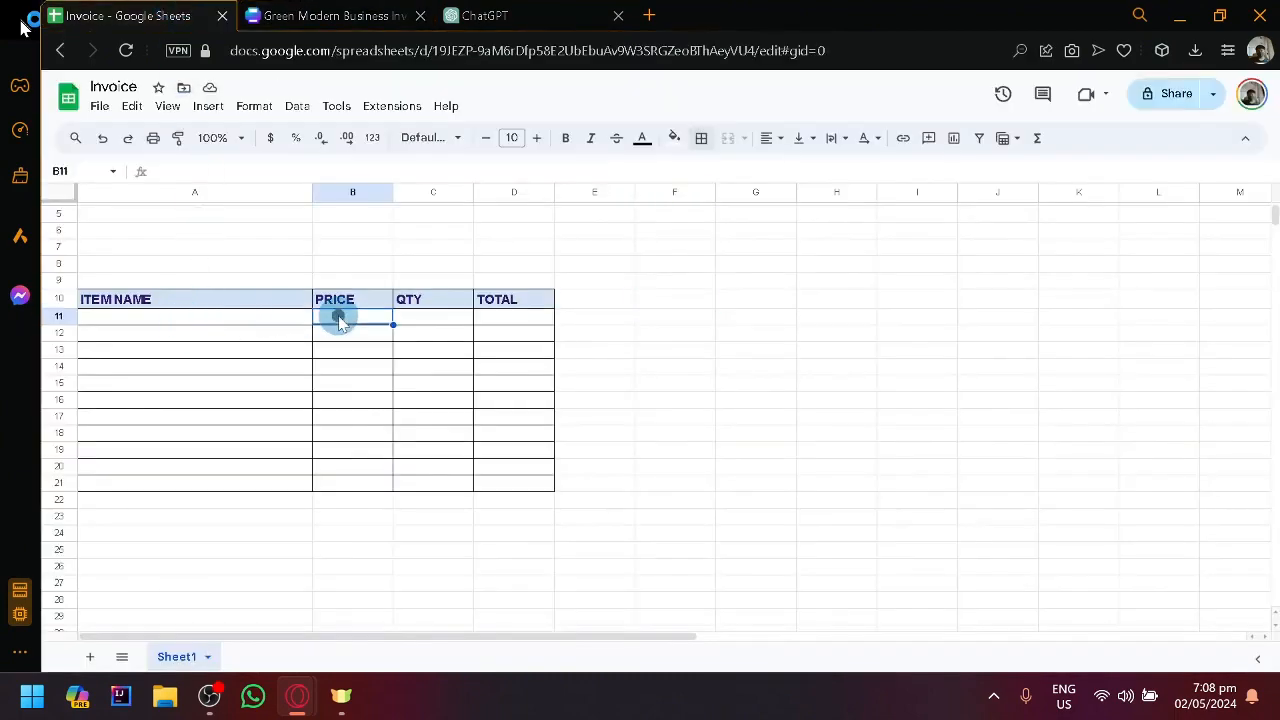
left_click_drag(355, 306, 340, 485)
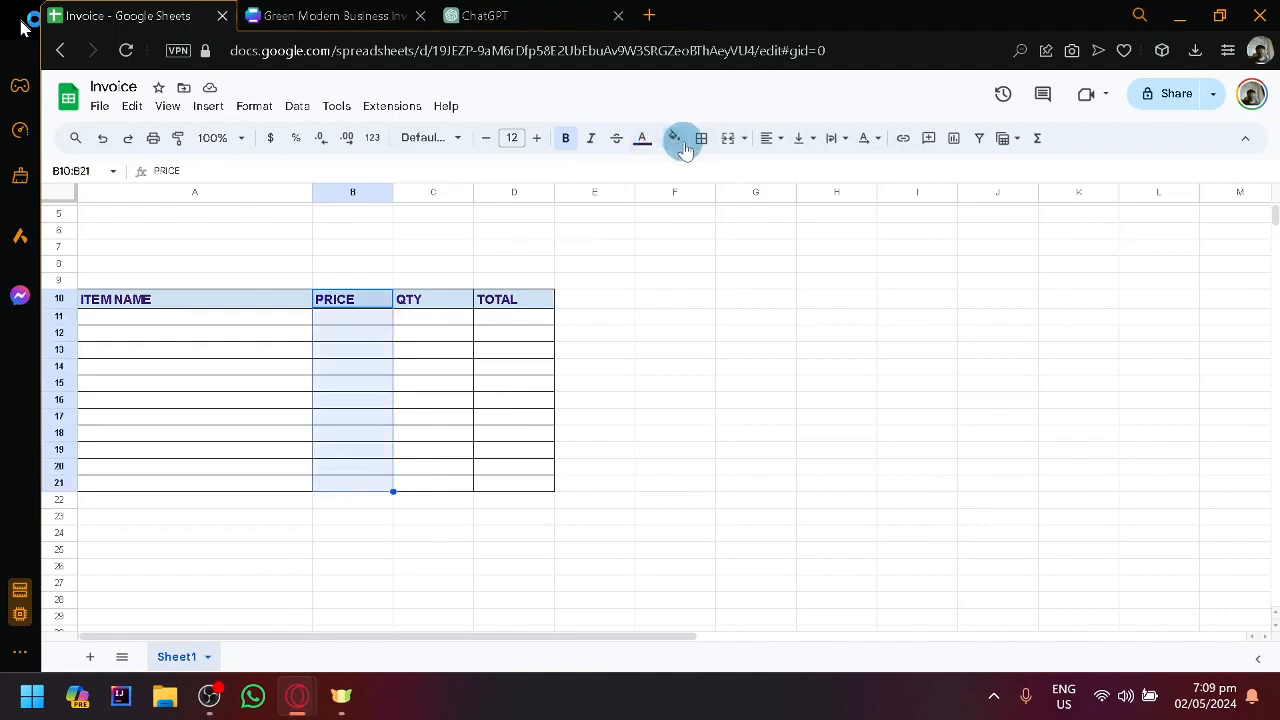
left_click(718, 148)
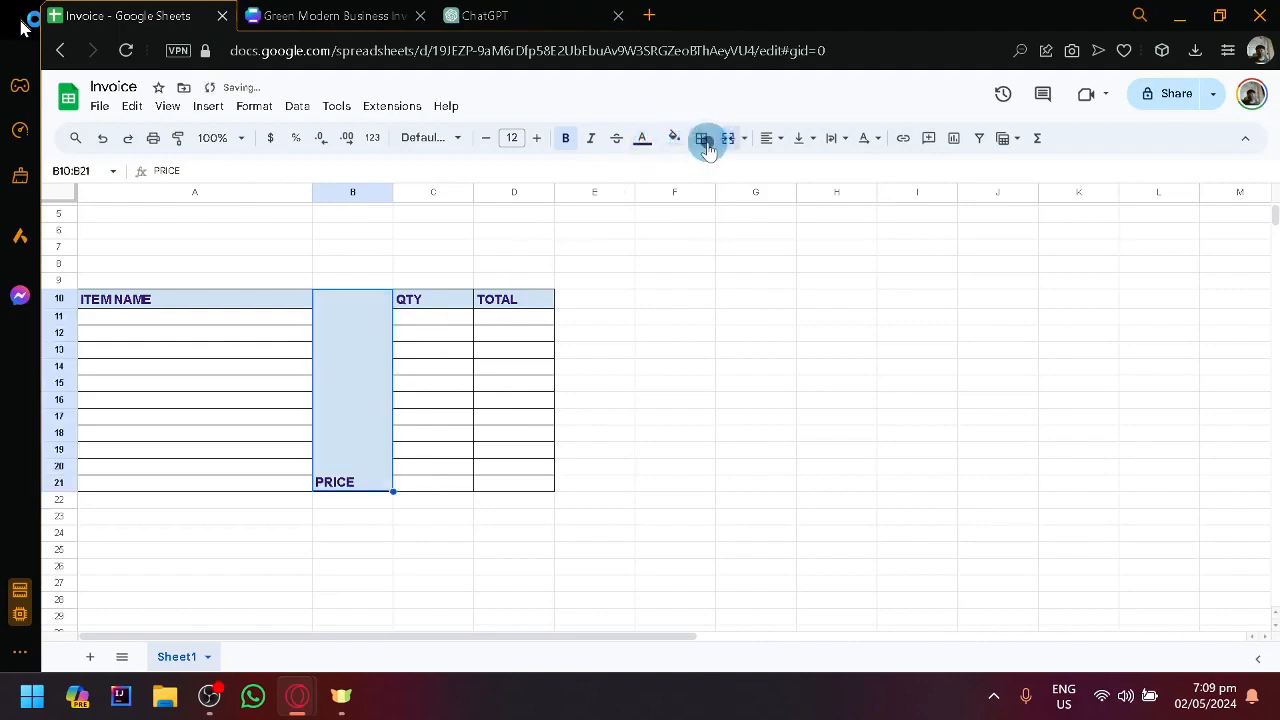
left_click(706, 145)
key("ctrl+z")
Apply top and inner borders to the PRICE column cells B10:B21.
left_click(706, 145)
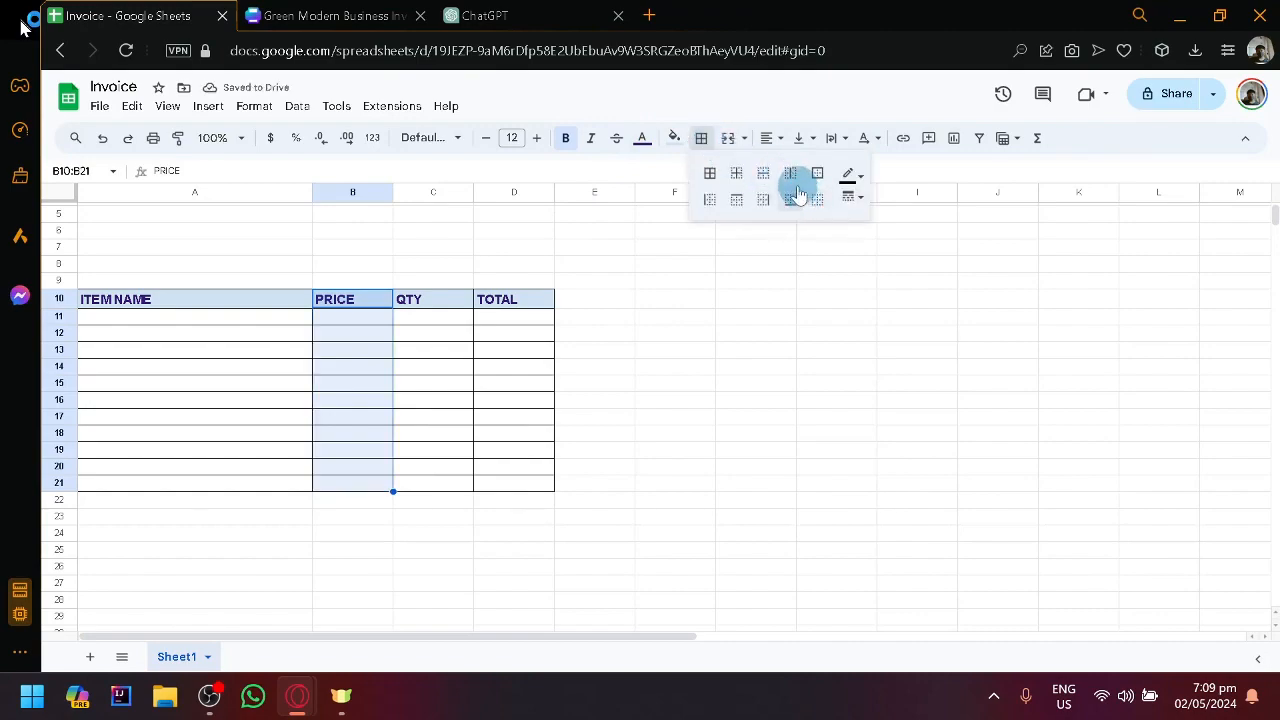
scroll(737, 180, "up", 4)
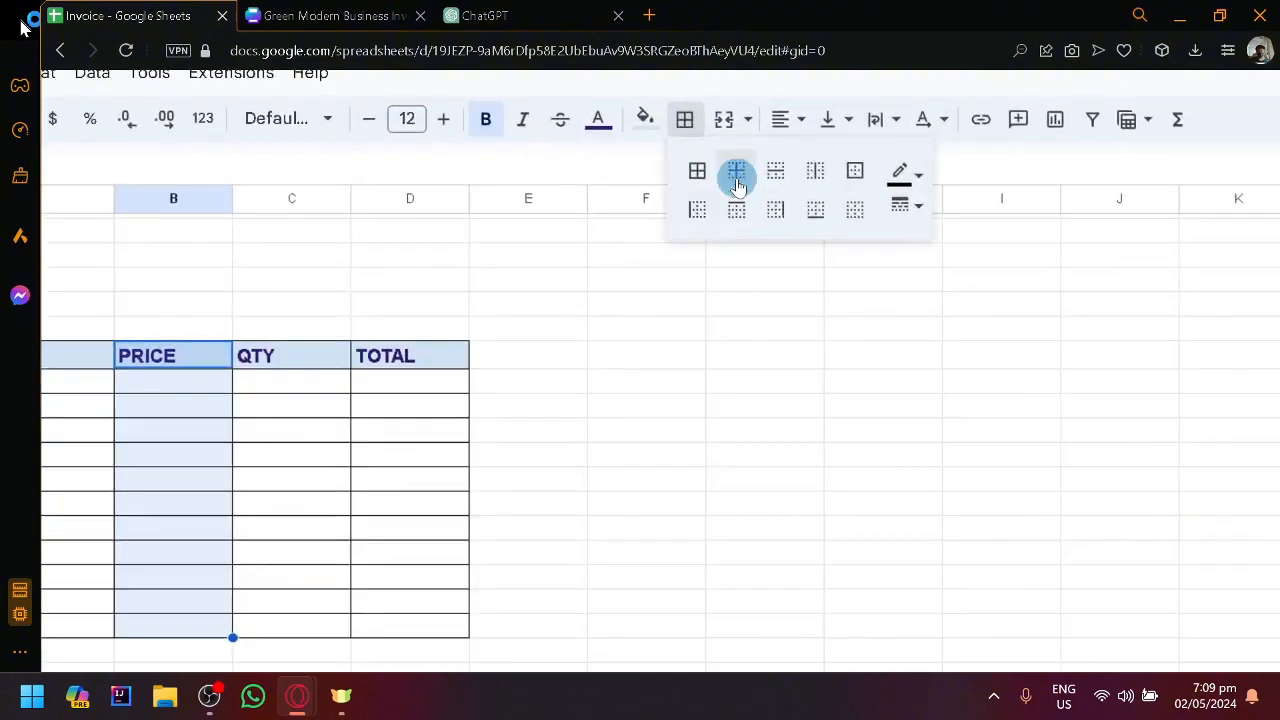
left_click(735, 209)
left_click(743, 171)
left_click(700, 328)
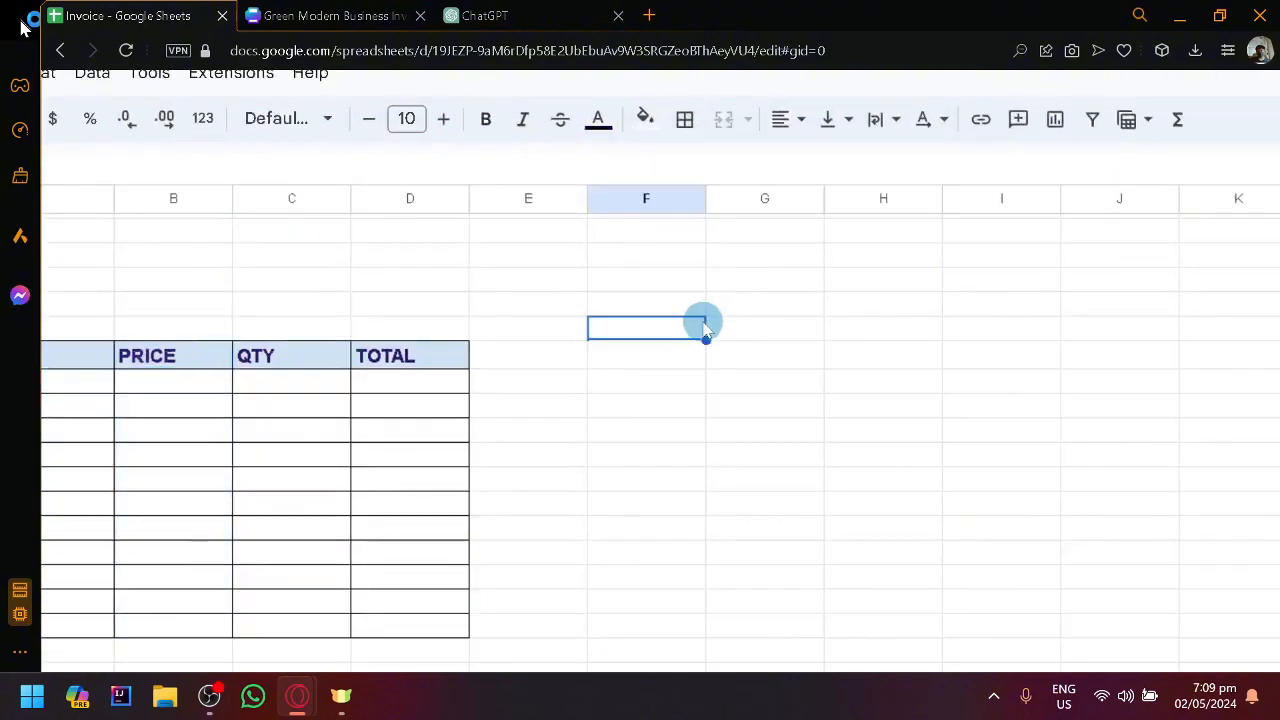
Apply inner borders to the item rows A11:D21 below the header.
scroll(705, 330, "left", 5)
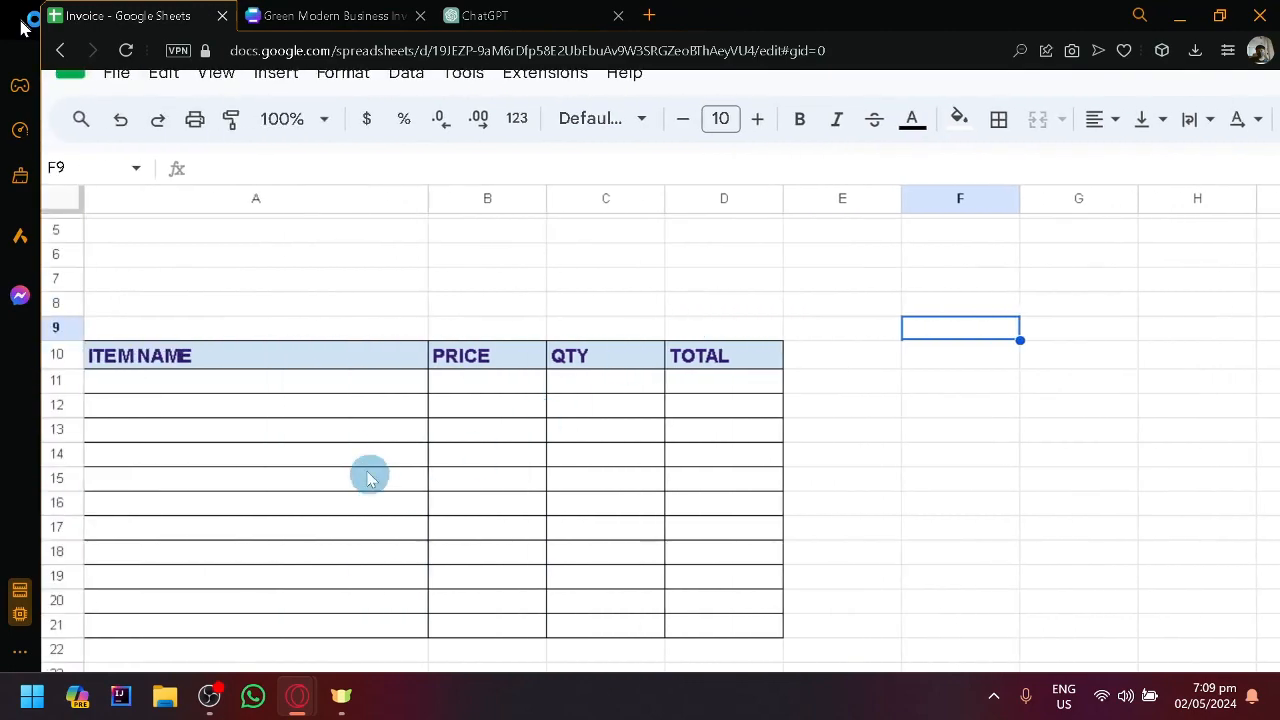
left_click(277, 383)
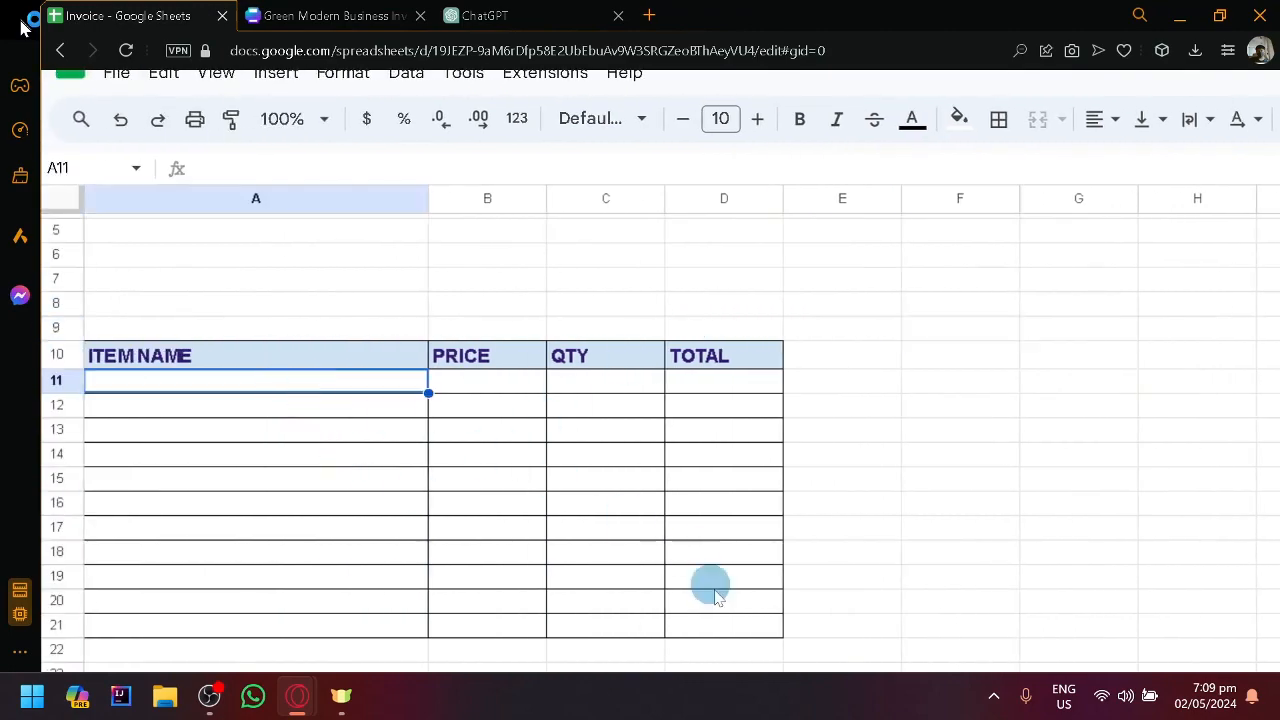
left_click(752, 638, "shift")
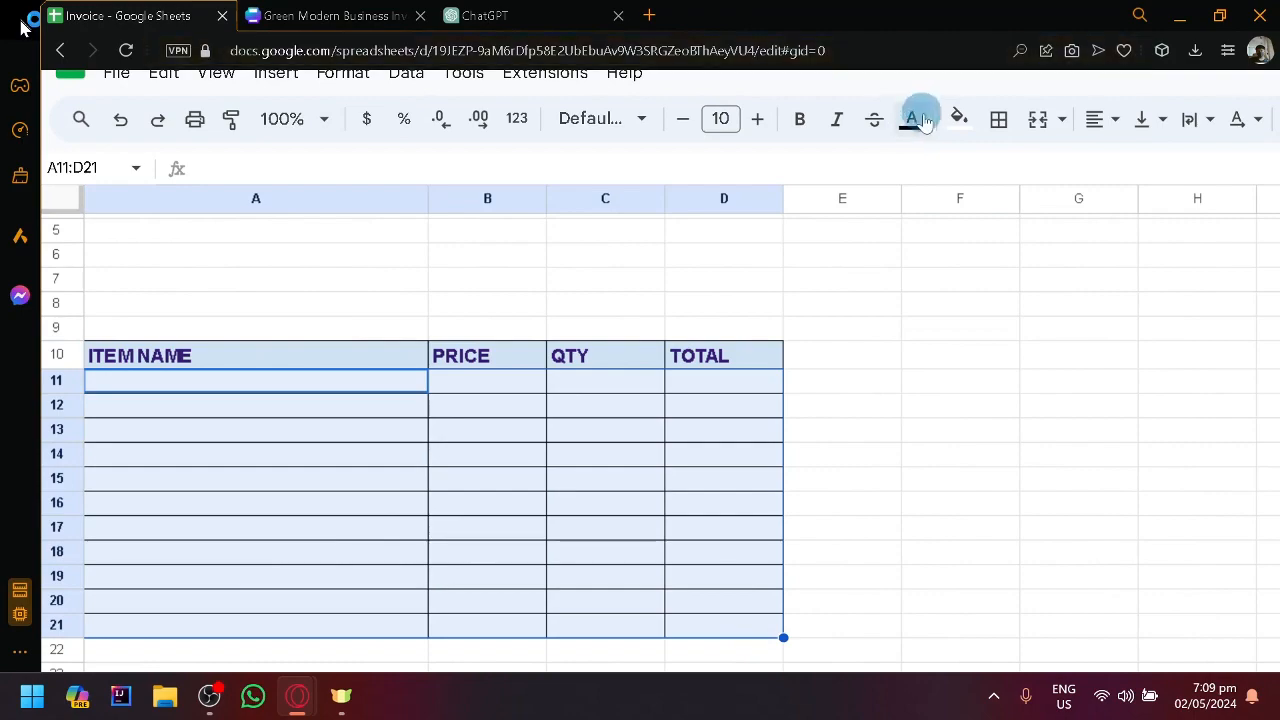
left_click(998, 118)
left_click(1048, 169)
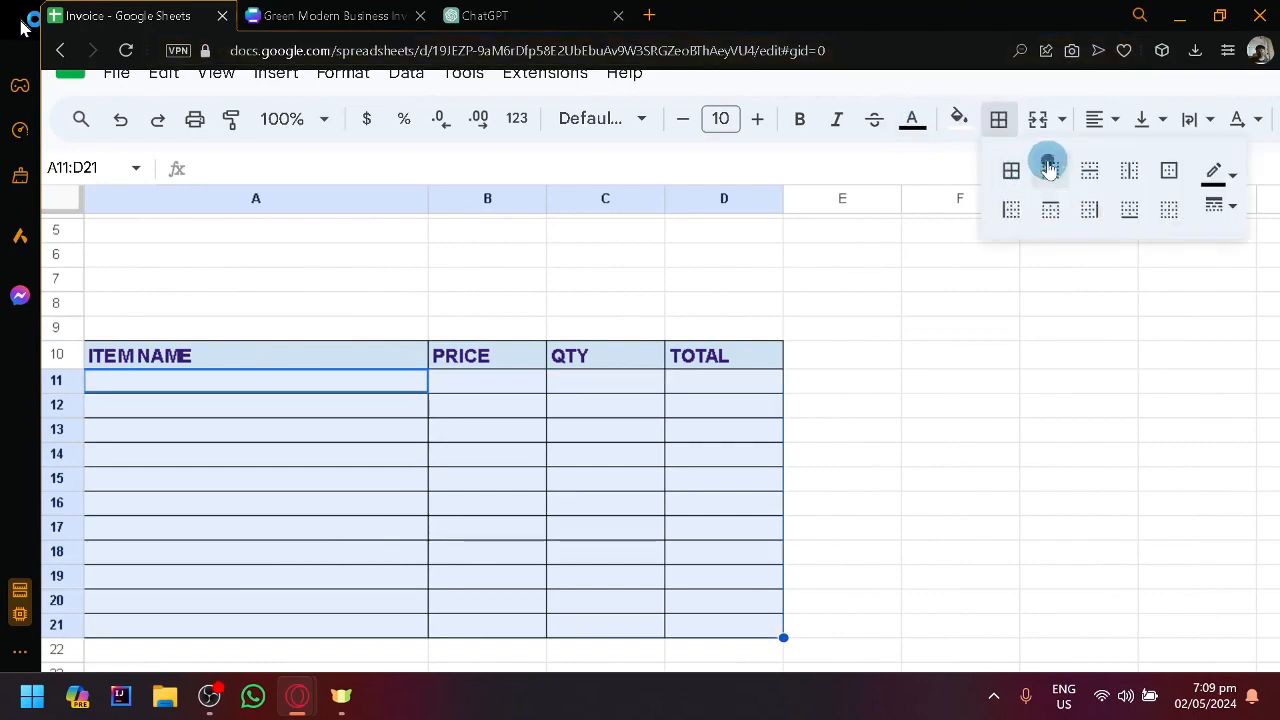
left_click(989, 352)
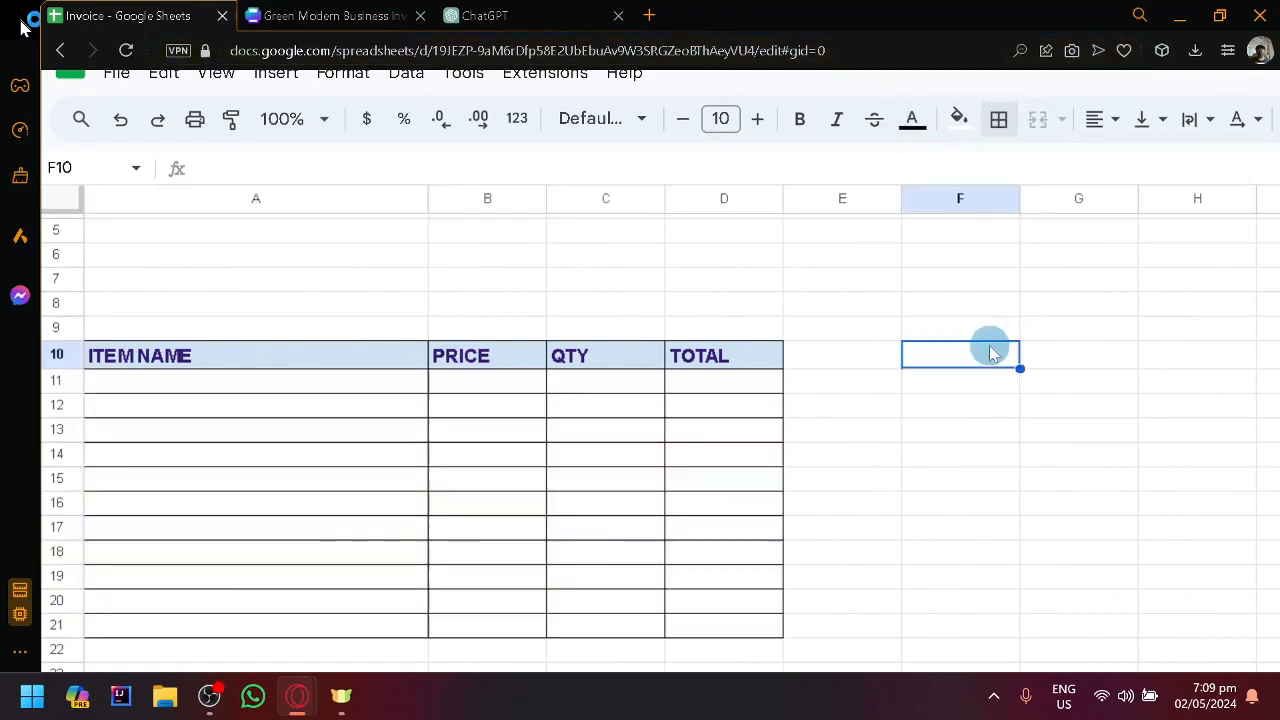
Apply horizontal and outer borders to the item rows A11:D21.
left_click(322, 403)
left_click(389, 389)
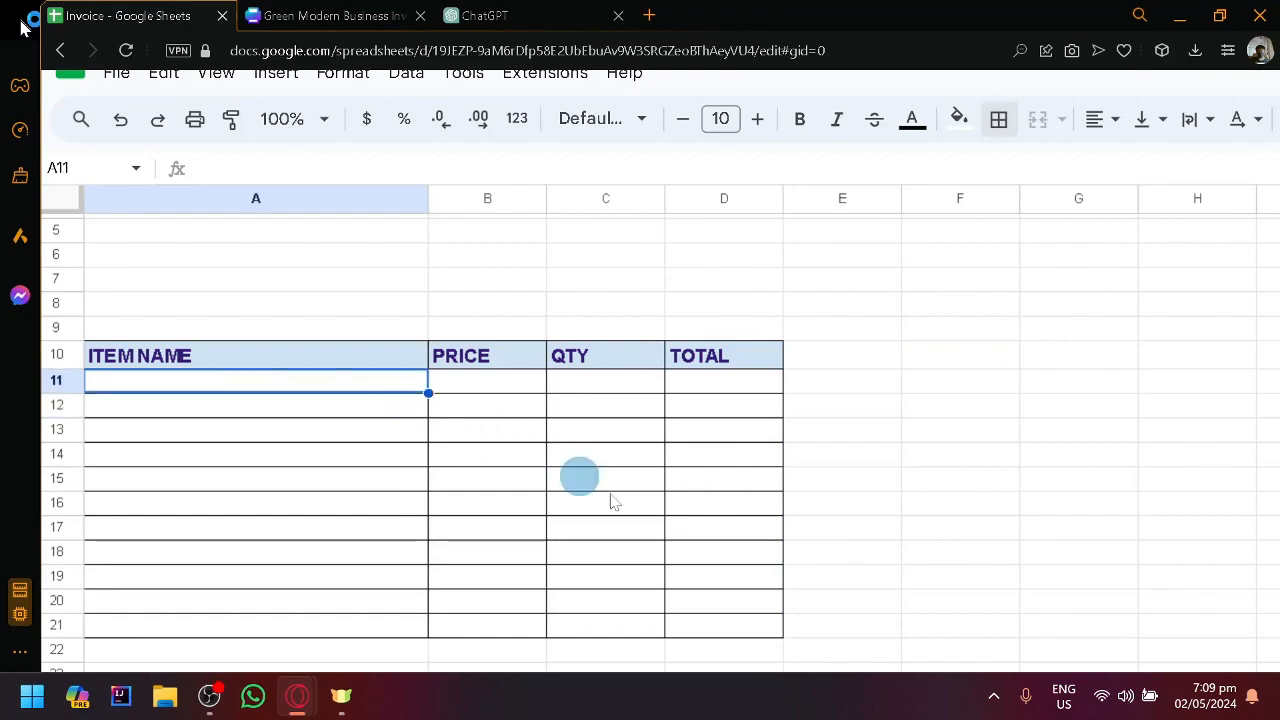
left_click(727, 626, "shift")
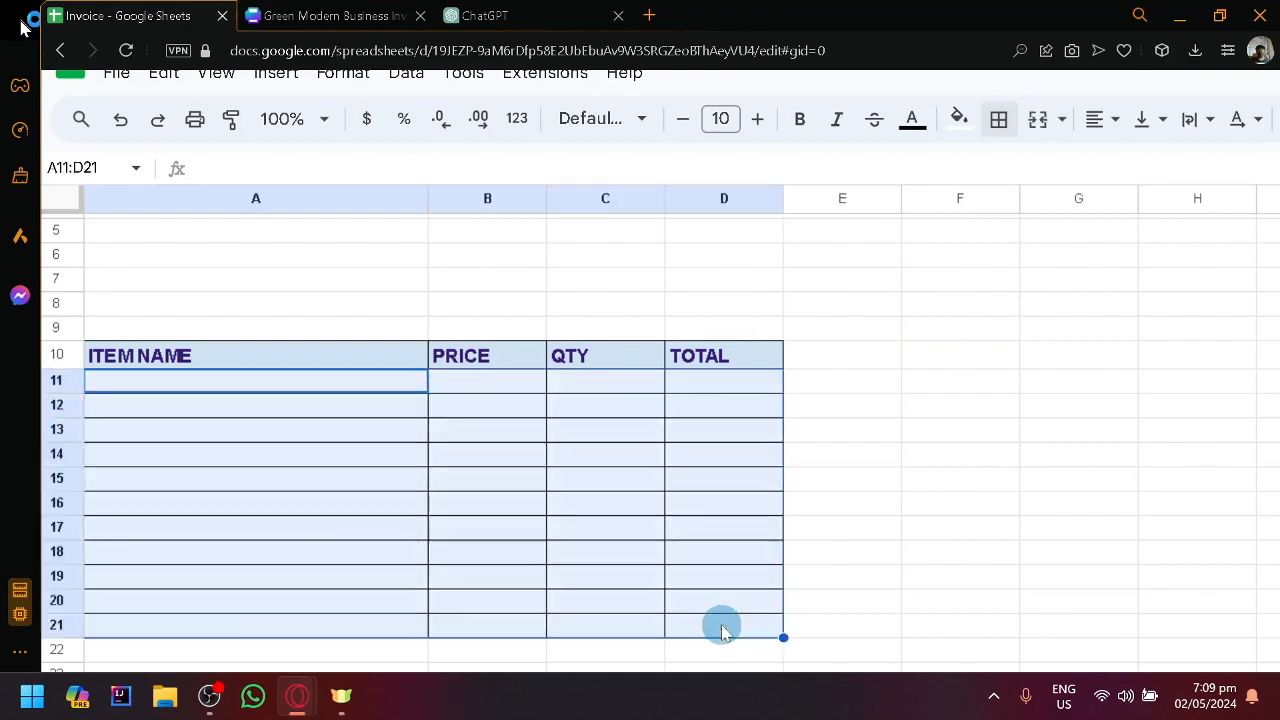
left_click(1001, 124)
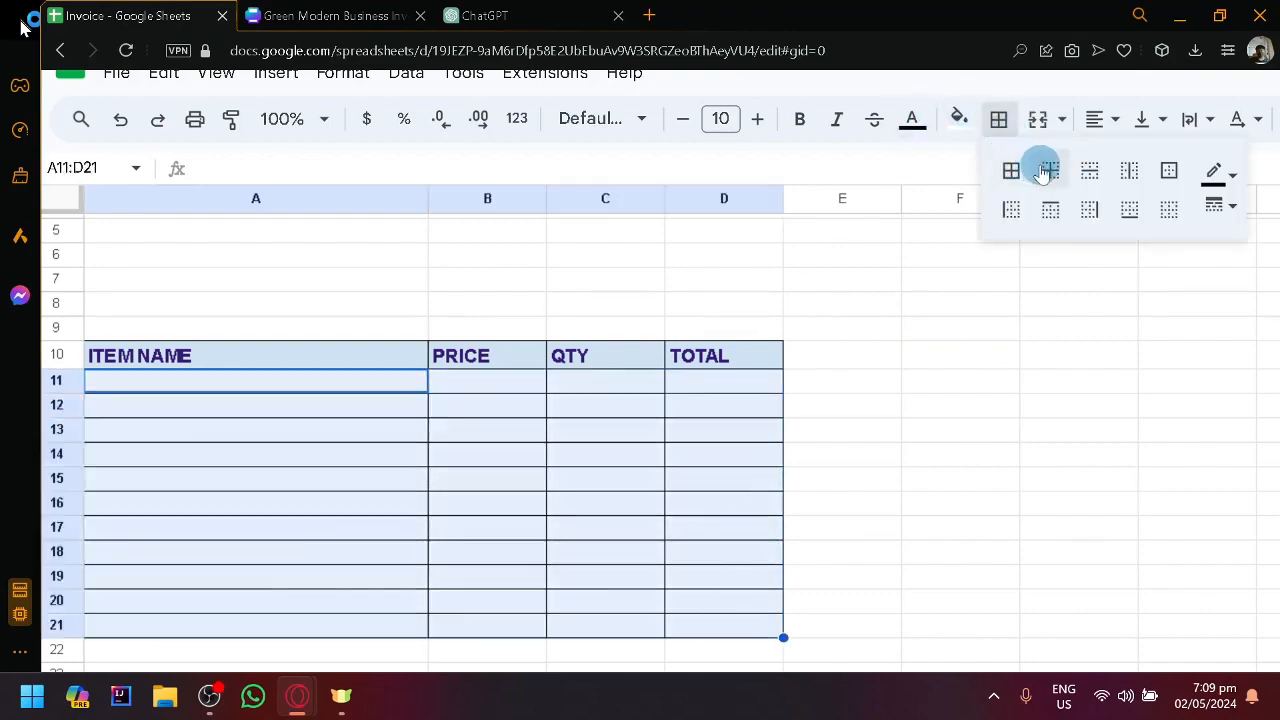
left_click(1090, 172)
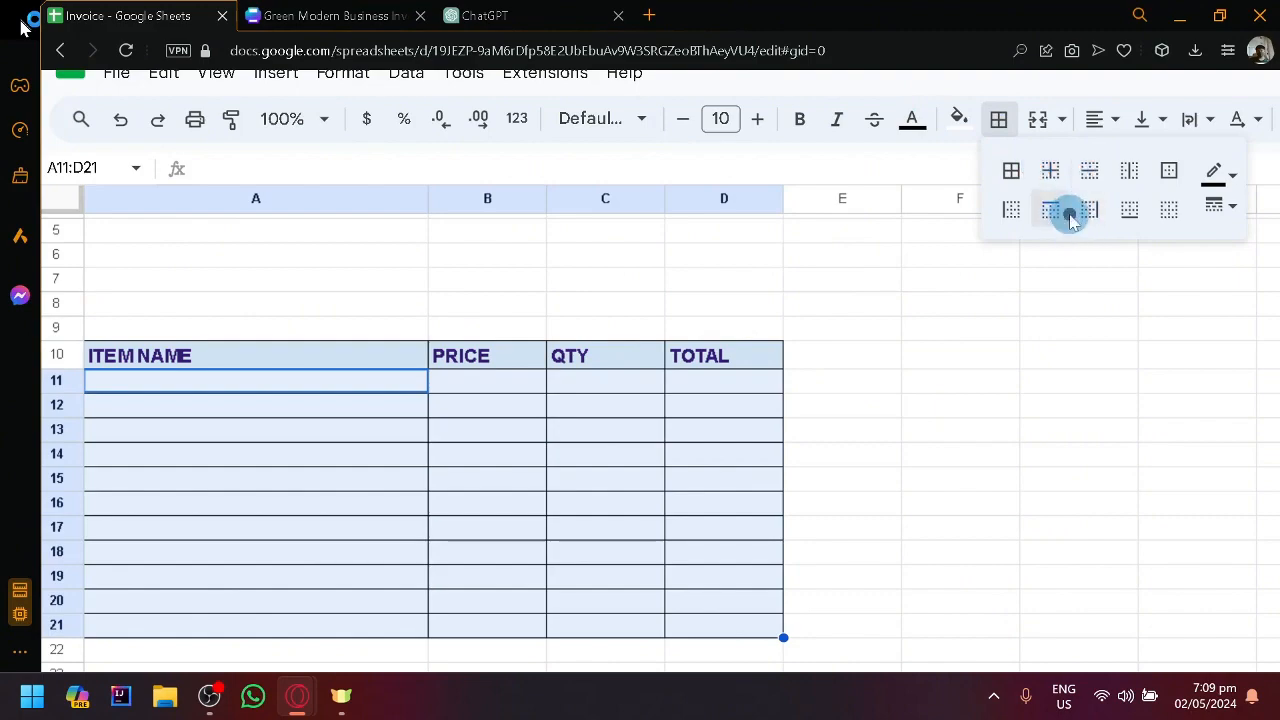
left_click(1175, 171)
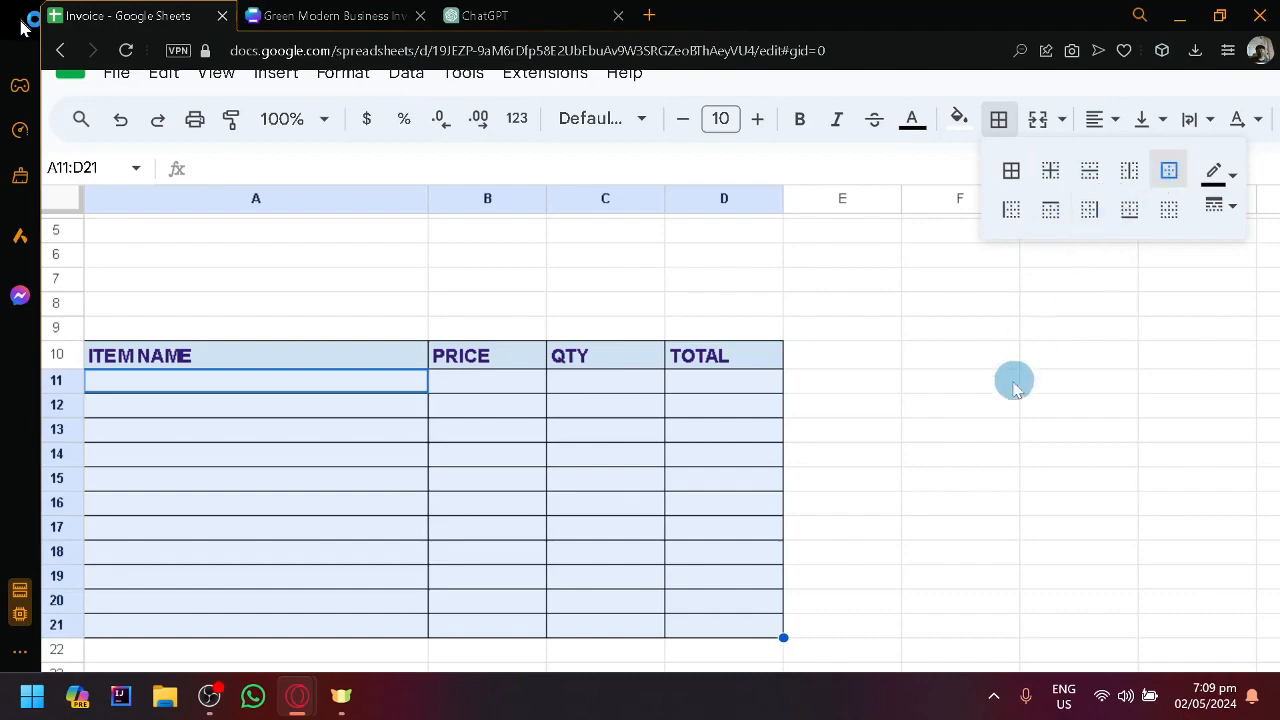
left_click(1014, 385)
Enter the label "TOTAL =" in C22 below the QTY column and check the layout against the Canva invoice template.
key("ctrl+minus")
key("ctrl+minus")
key("ctrl+minus")
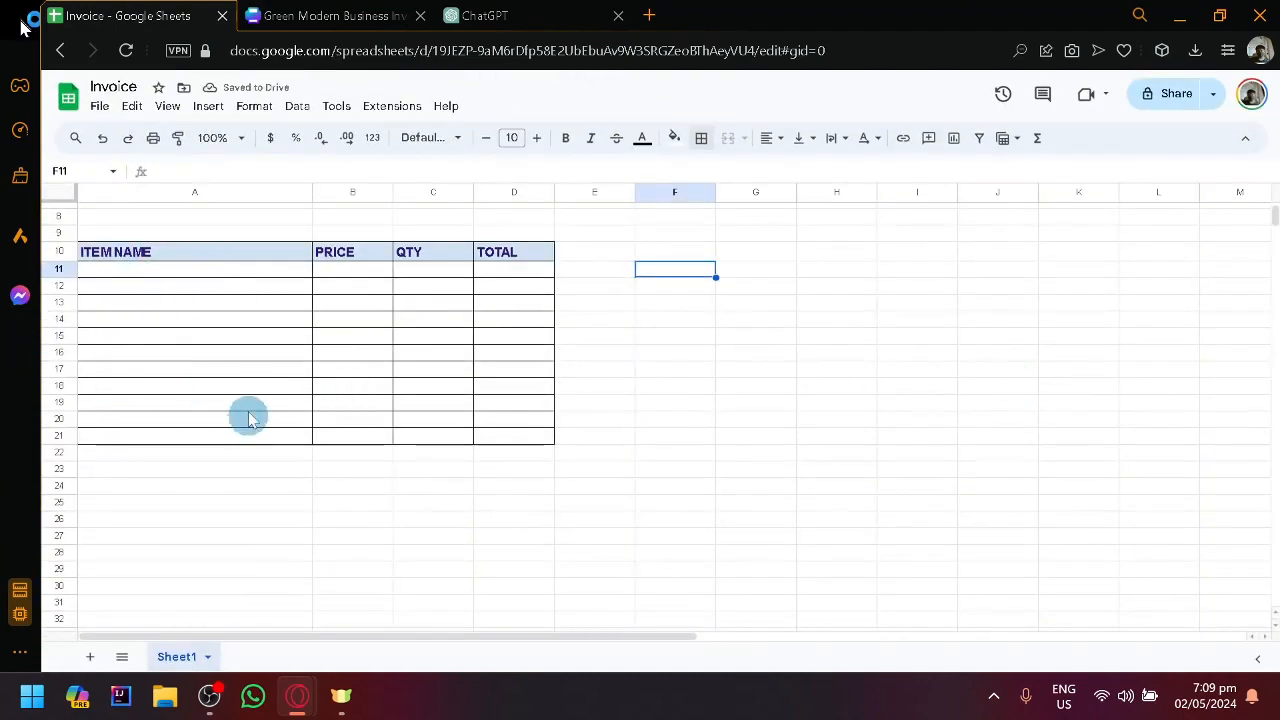
scroll(229, 354, "up", 3)
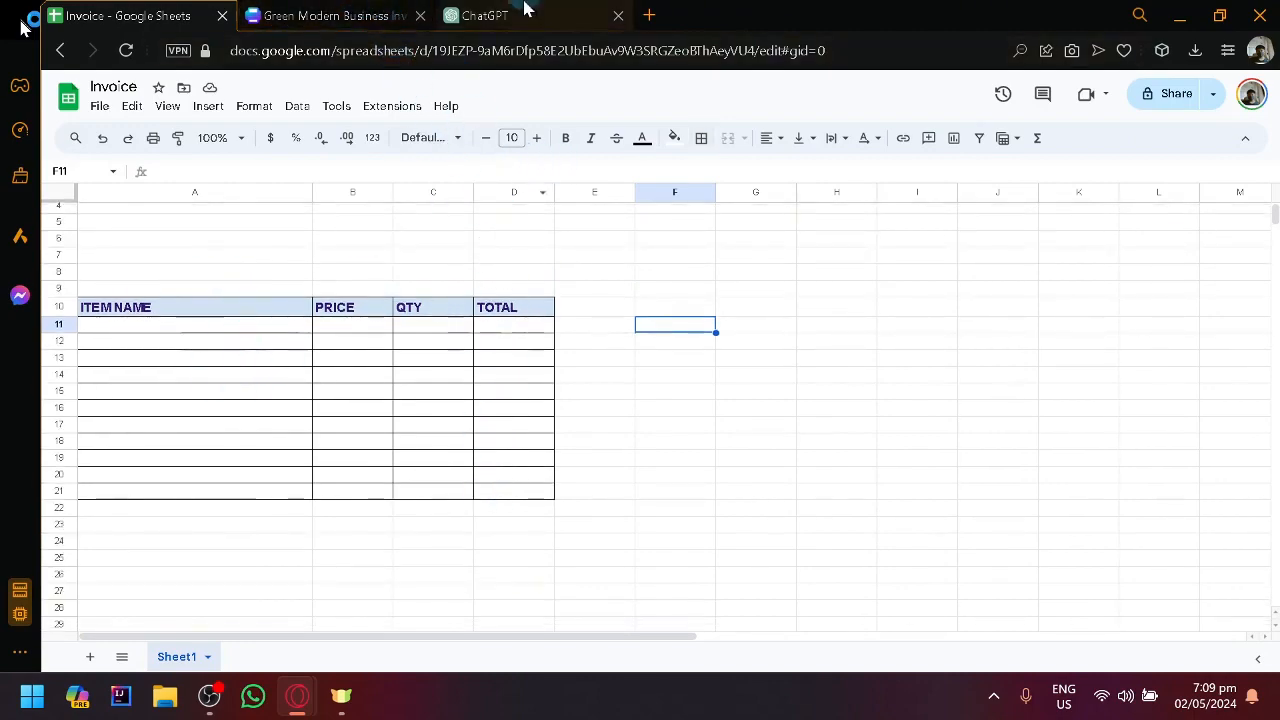
left_click(283, 12)
left_click(171, 12)
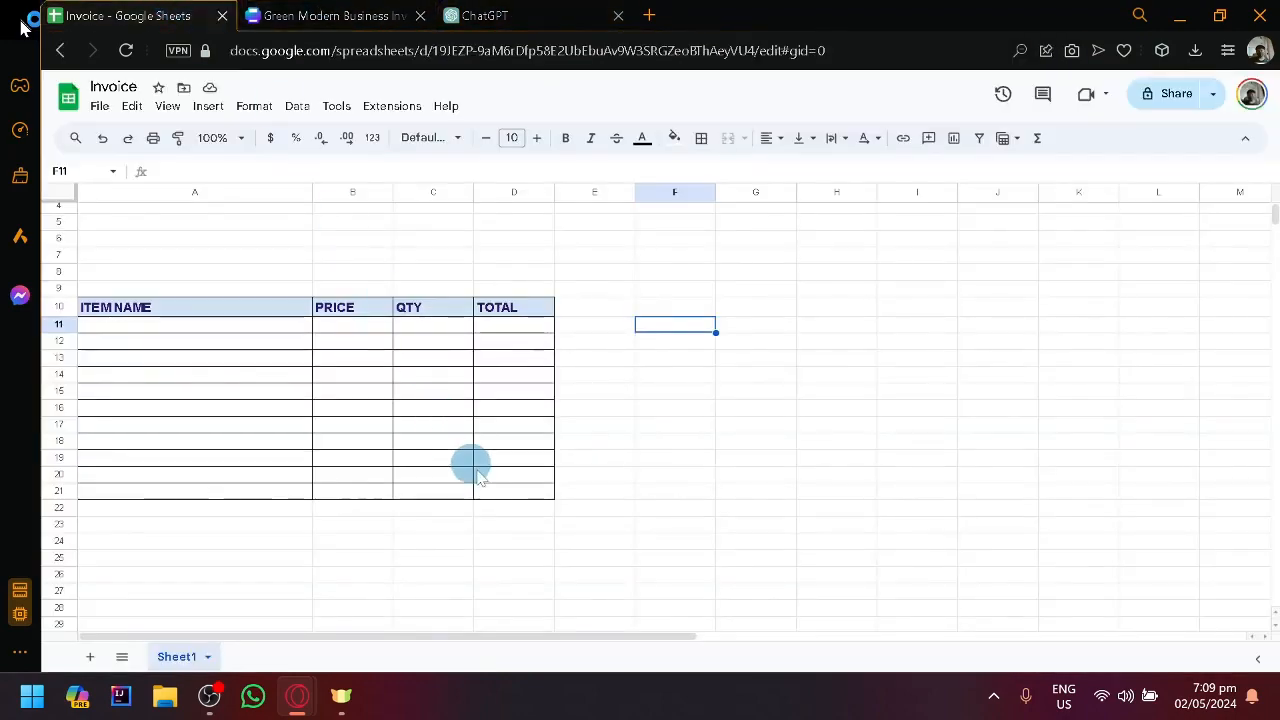
left_click(446, 511)
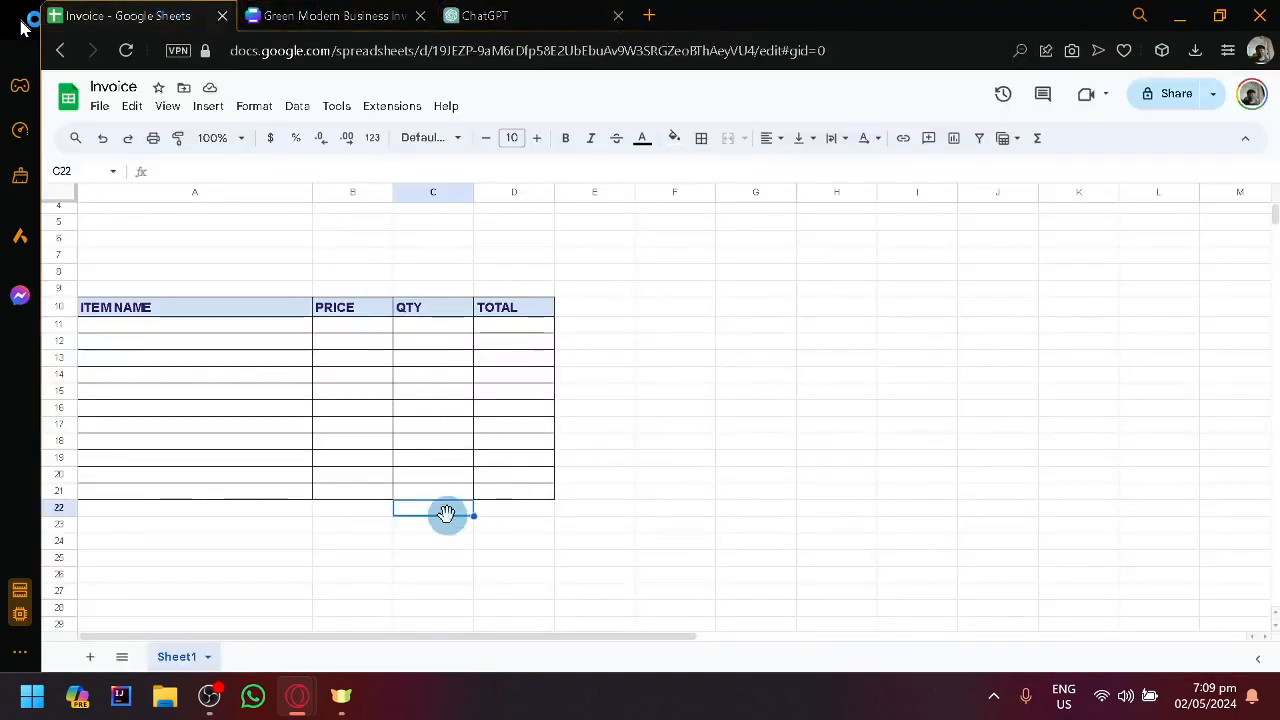
key("Caps_Lock")
type("TOTAL =")
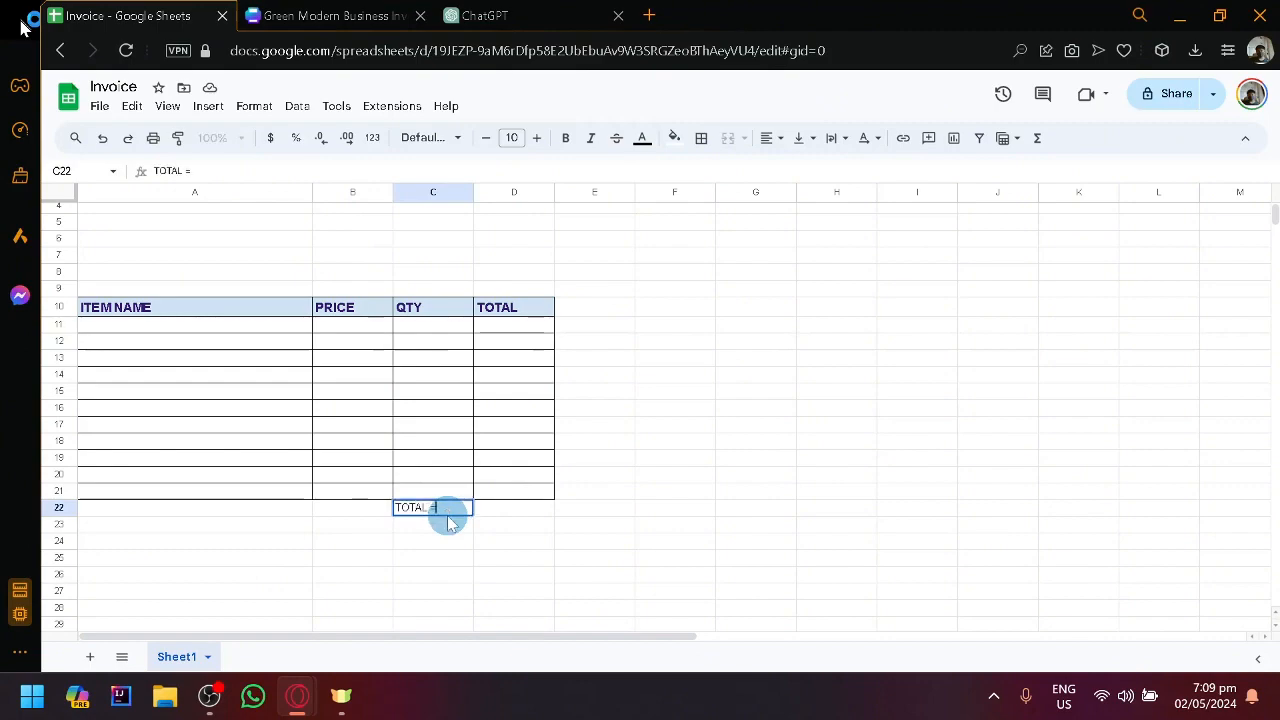
key("Caps_Lock")
left_click(352, 17)
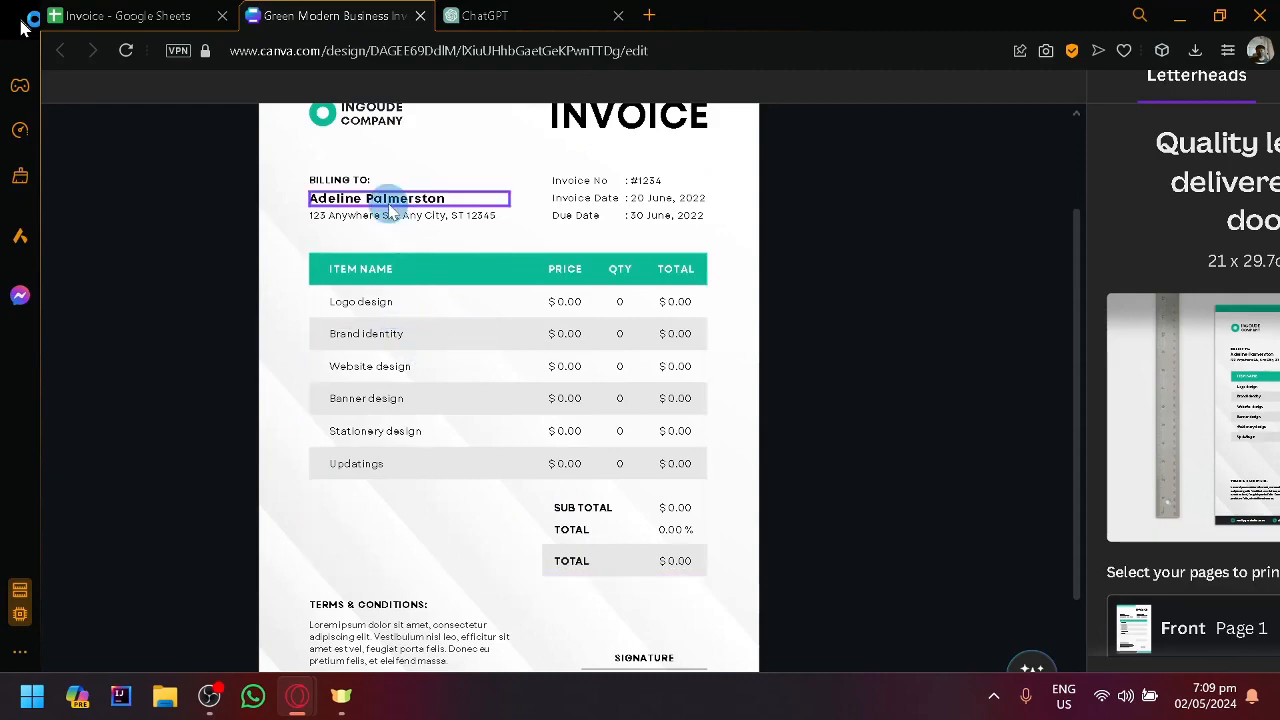
left_click(190, 10)
Enter 0 as the quantity in each of the QTY cells C11:C17.
left_click(415, 311)
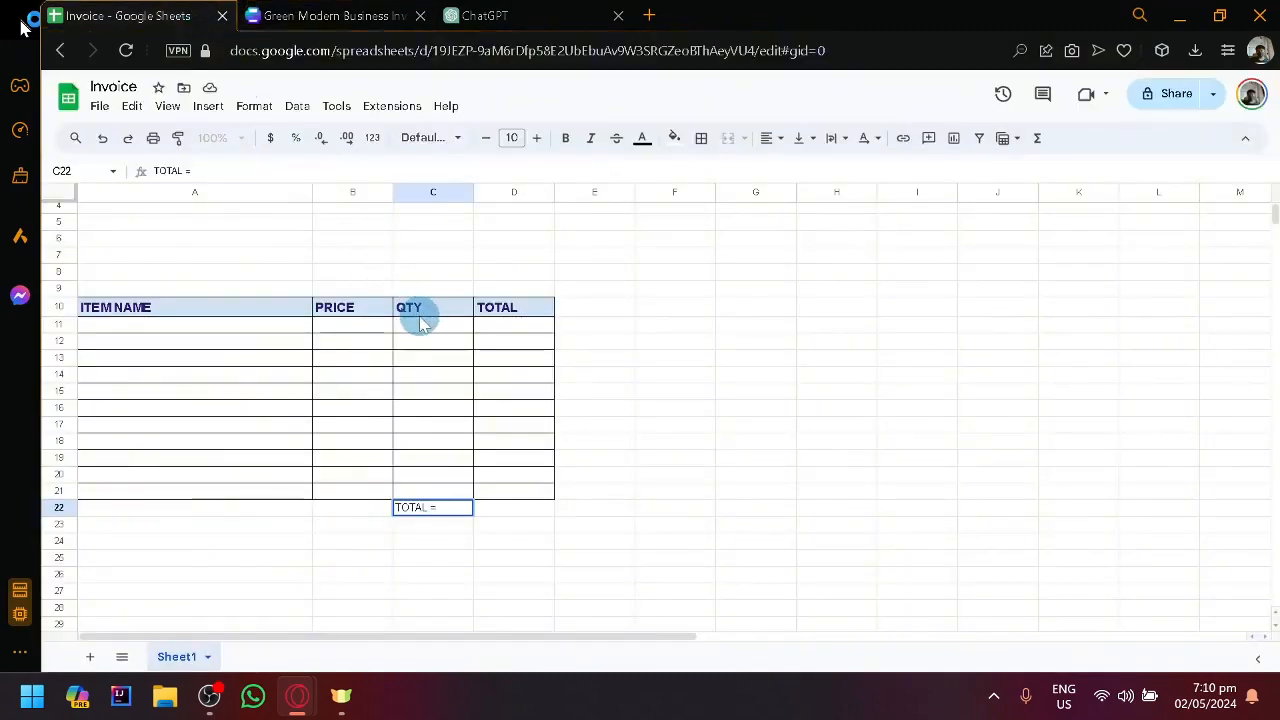
left_click(421, 326)
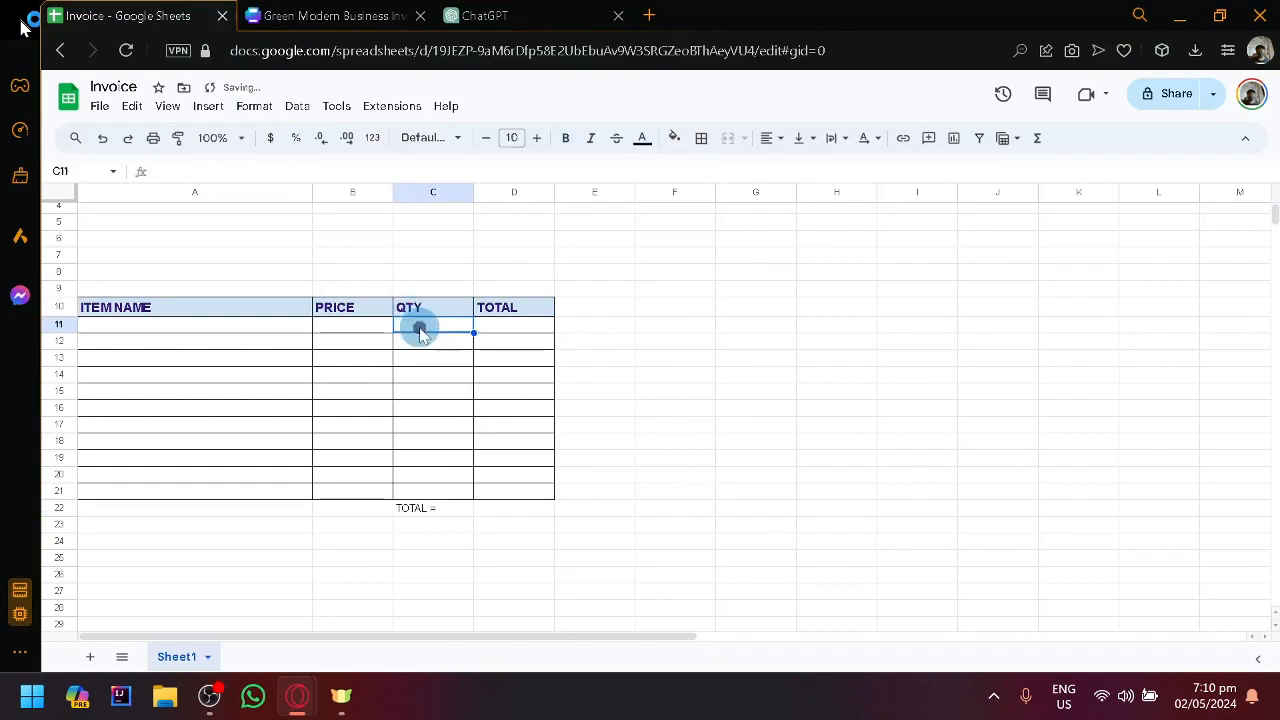
left_click(436, 478, "shift")
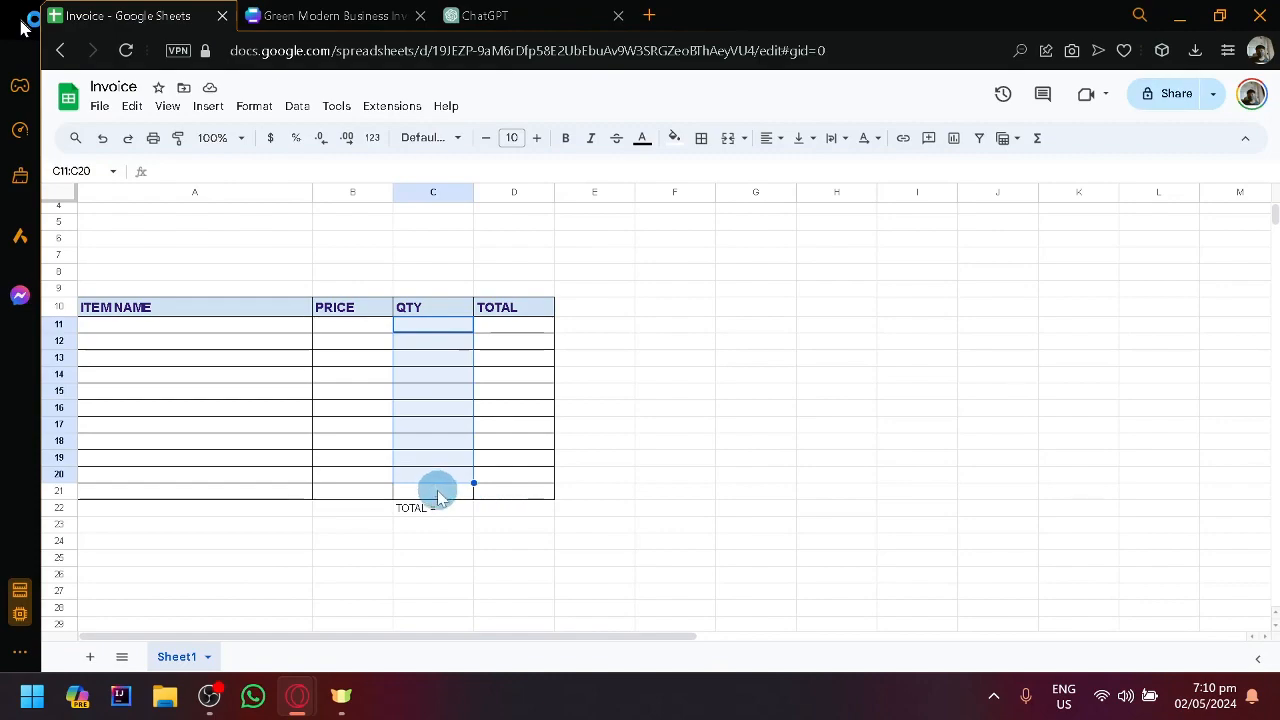
left_click(436, 490, "shift")
type("0")
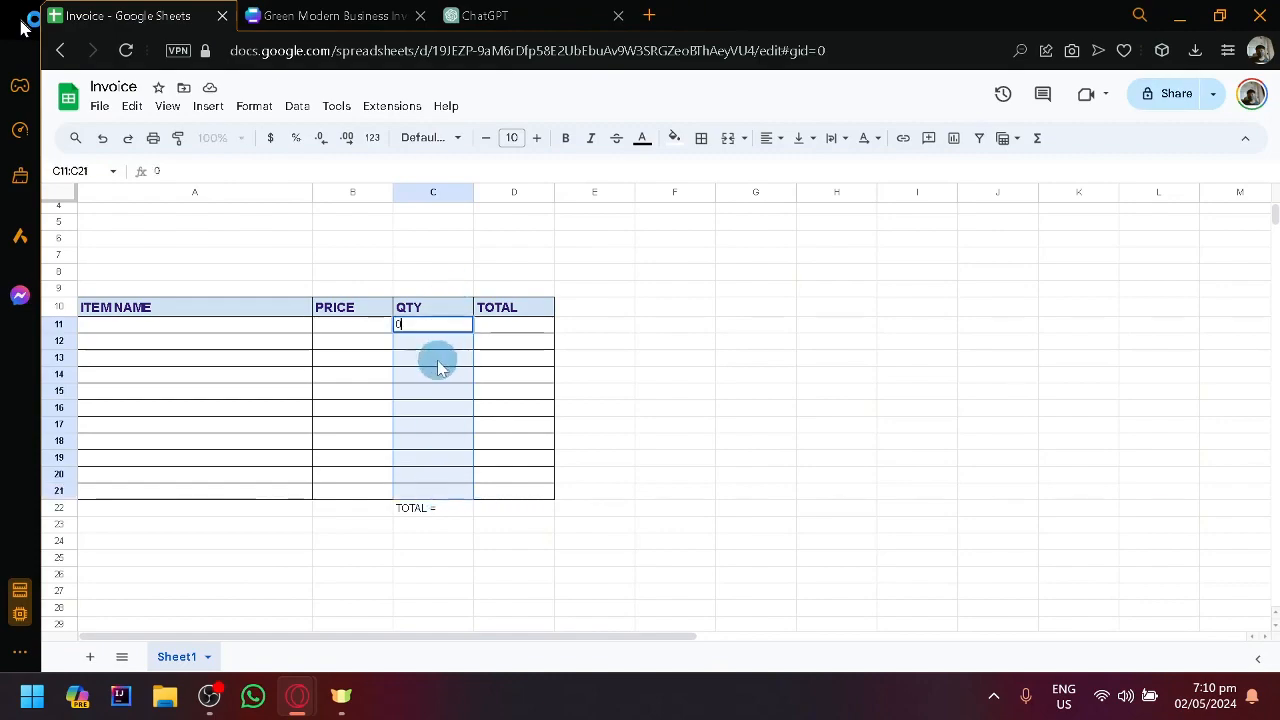
key("Return")
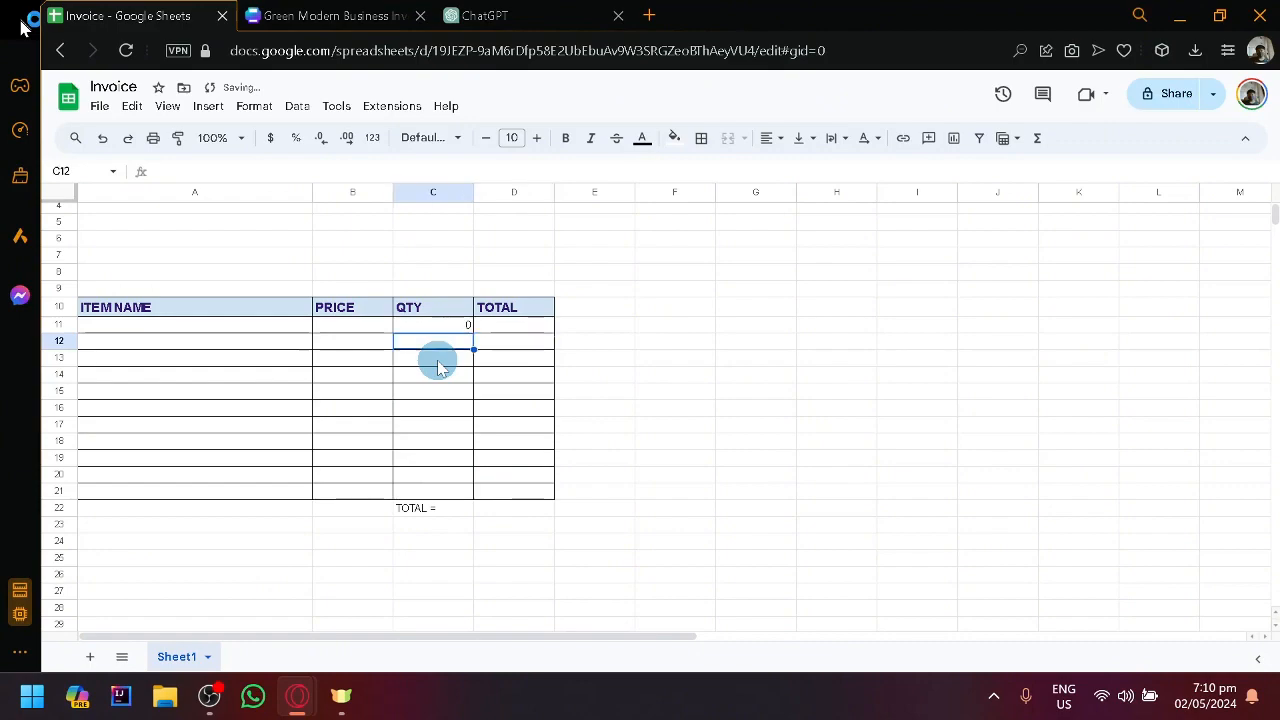
type("0")
key("Return")
type("0")
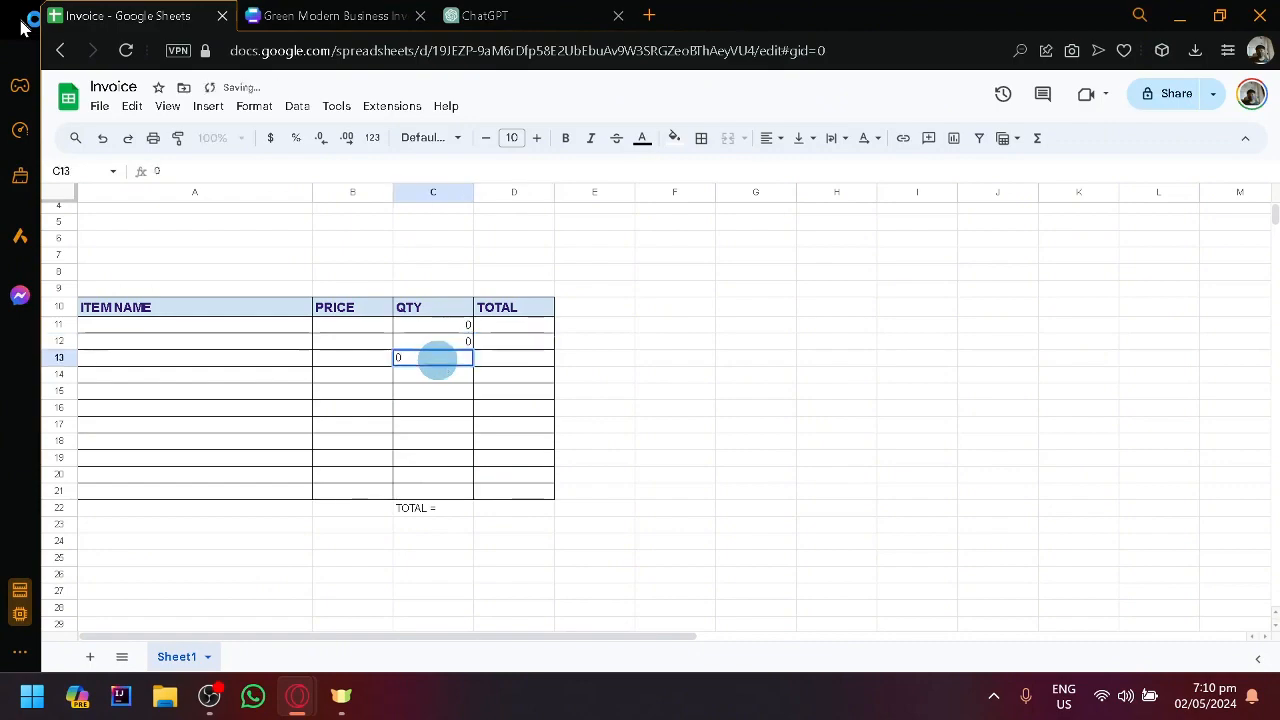
key("Return")
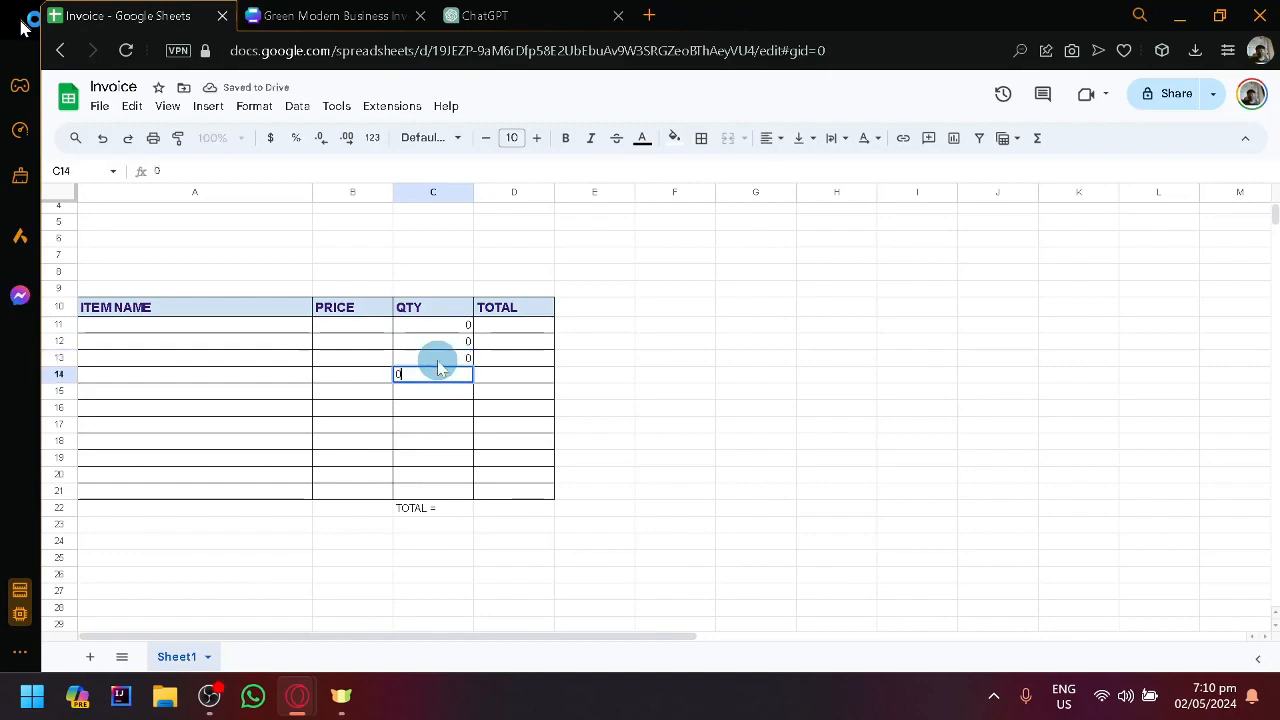
key("Return")
type("0")
key("Return")
type("0")
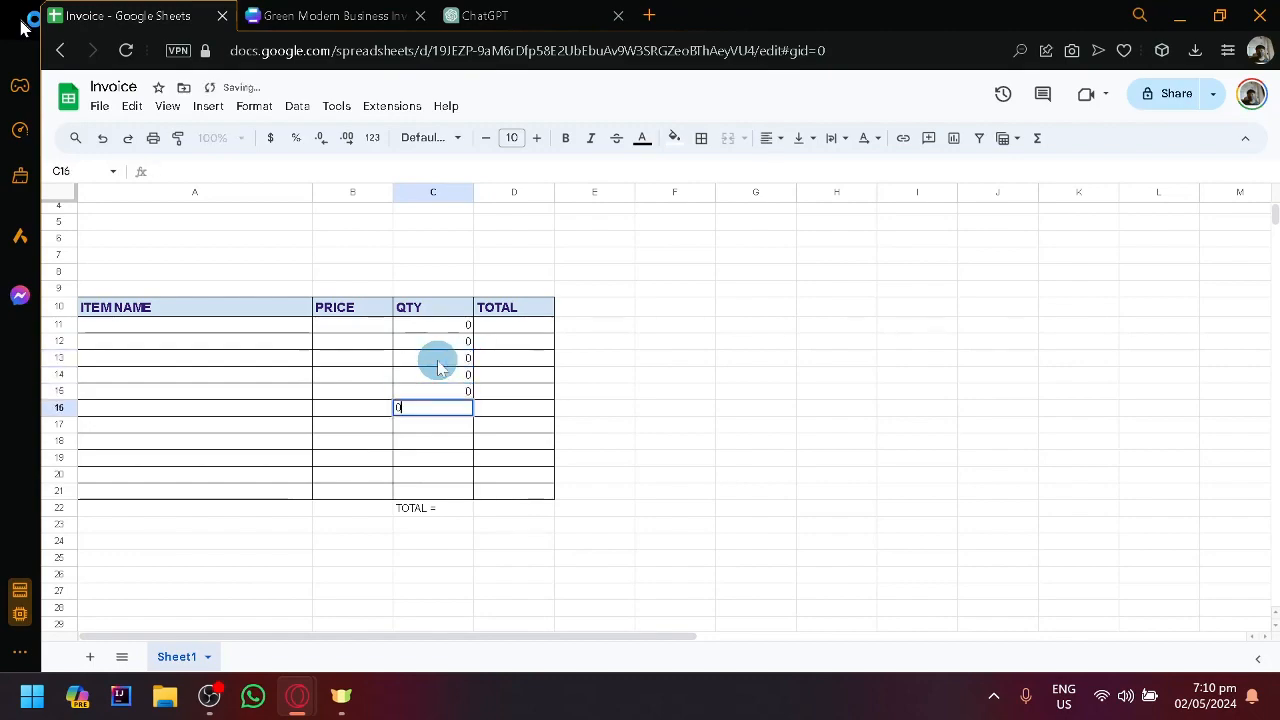
key("Return")
type("0")
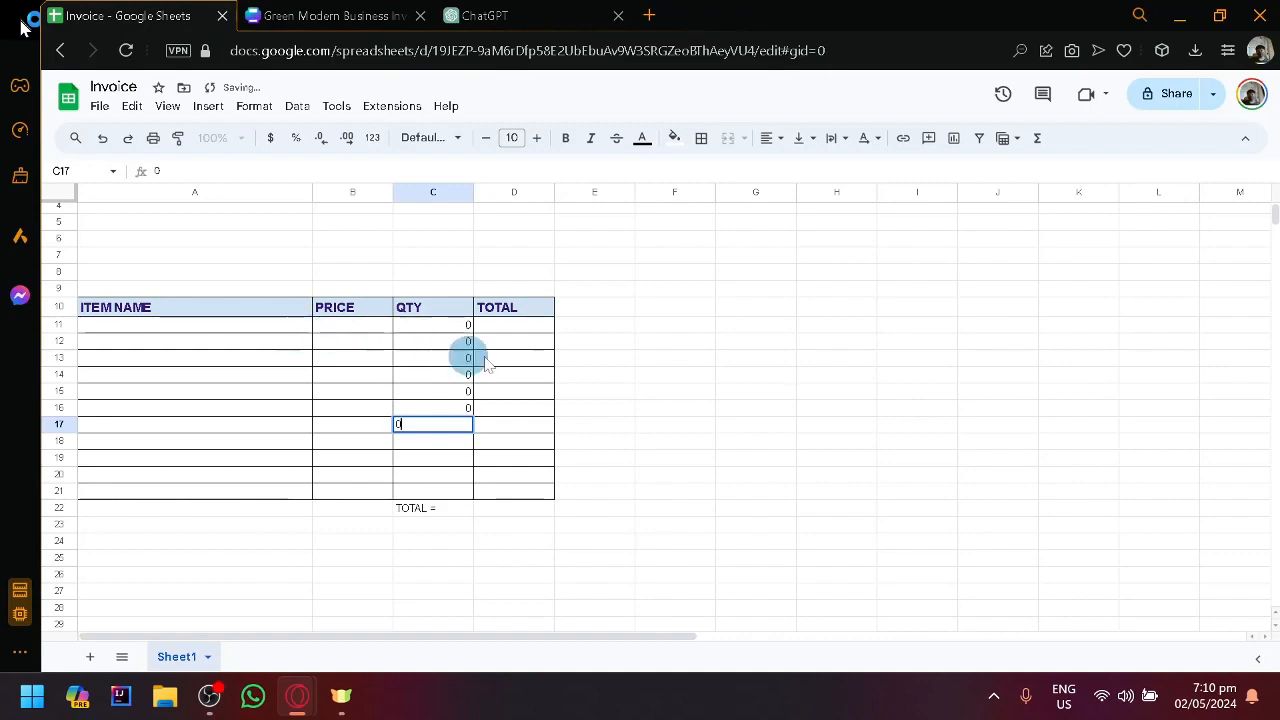
Enter the formula =SUM(D11:D21) in D22 beside the "TOTAL =" label to add up the item totals.
left_click(540, 332)
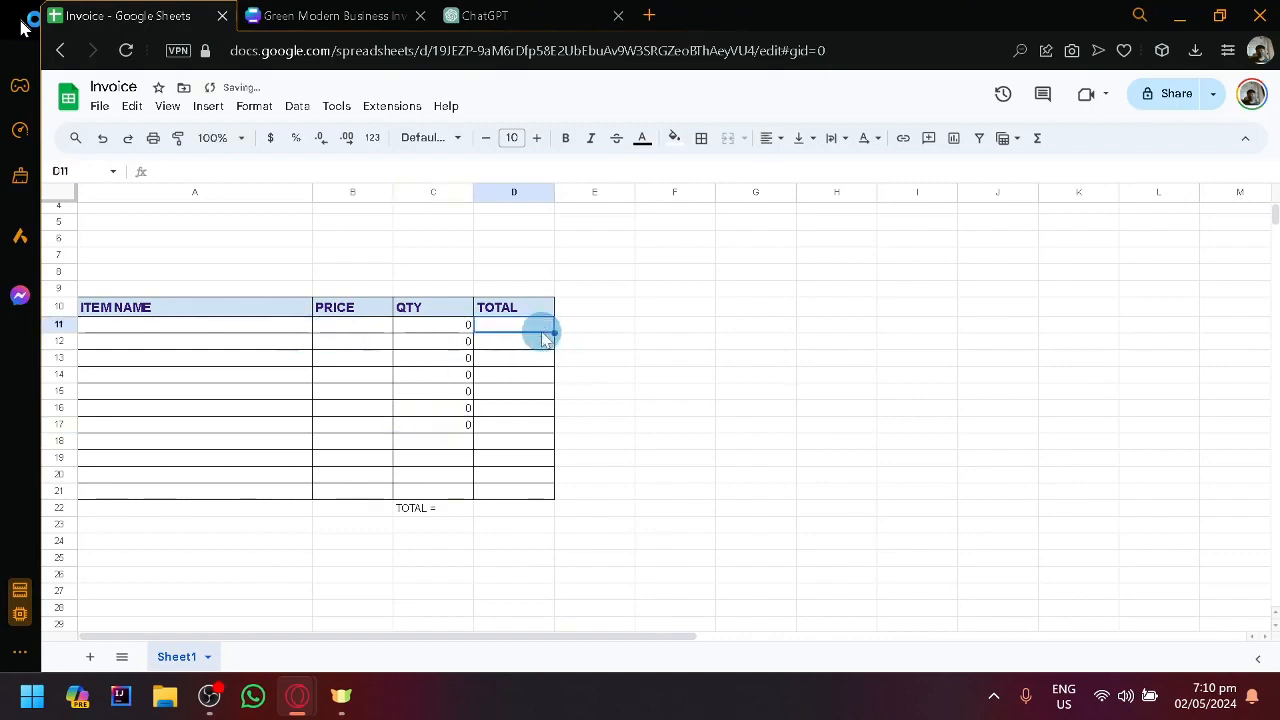
left_click(516, 512)
type("=")
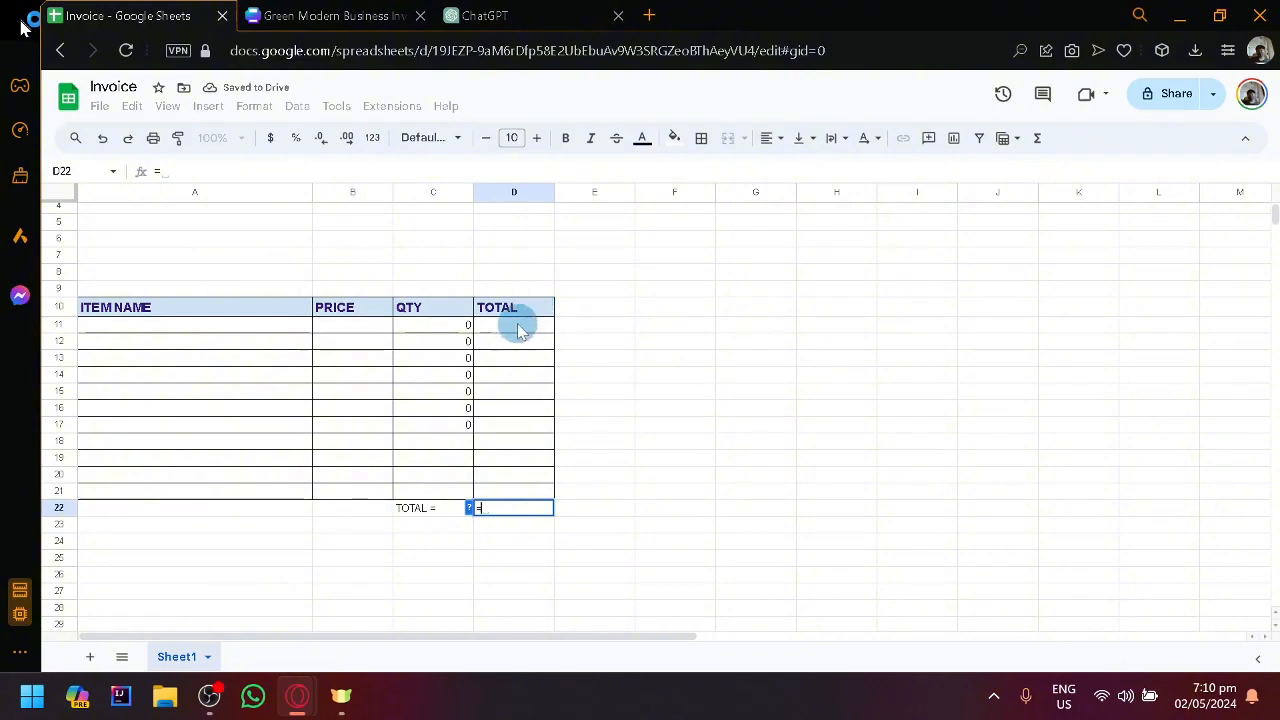
type("SU")
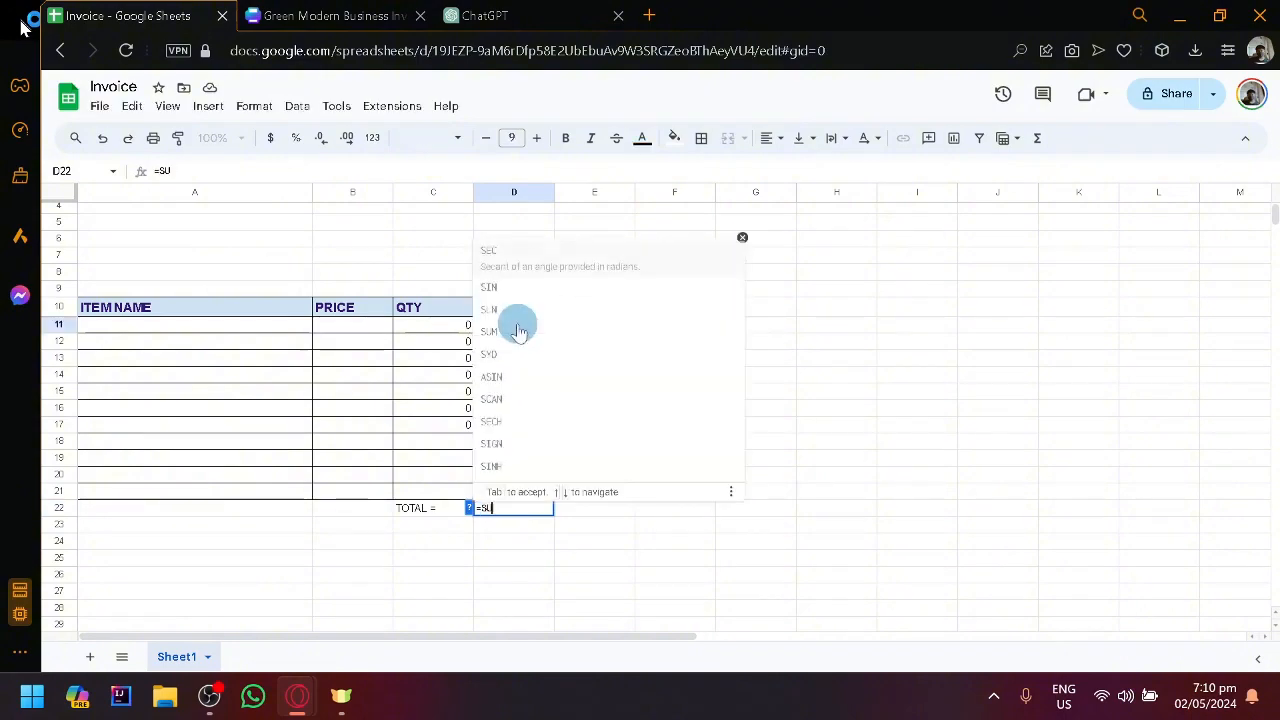
type("M(")
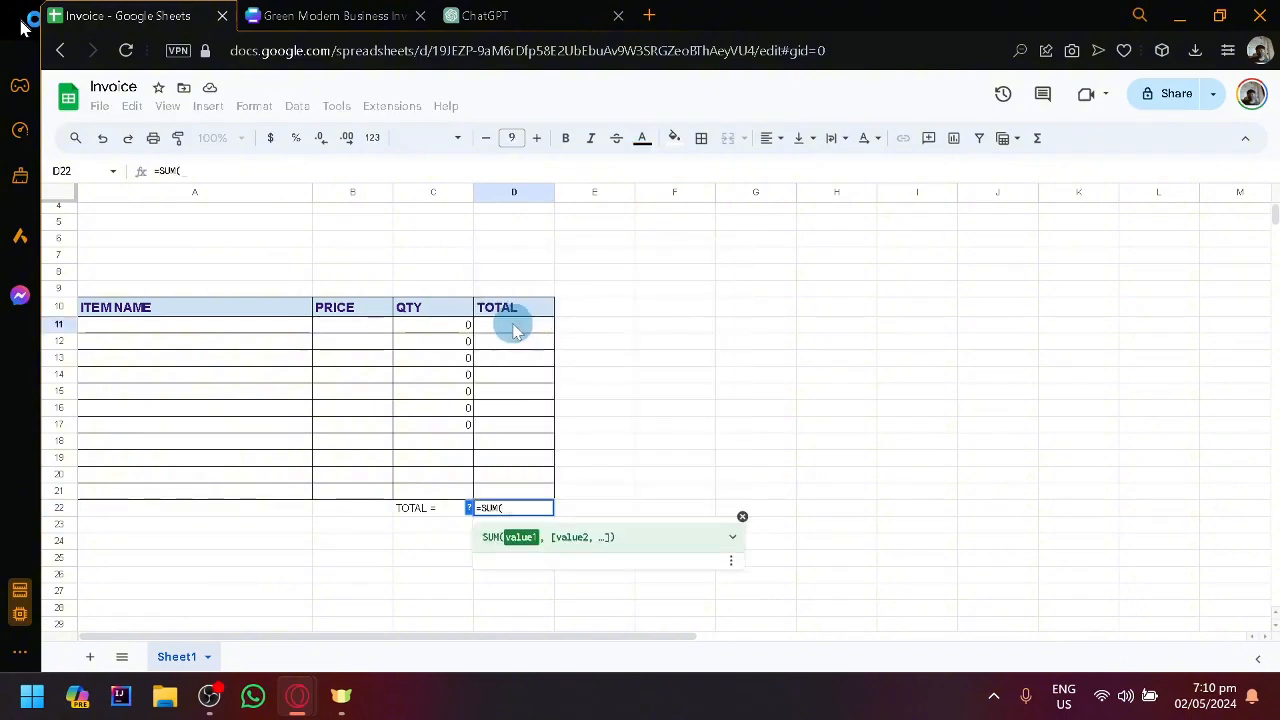
left_click_drag(514, 330, 511, 493)
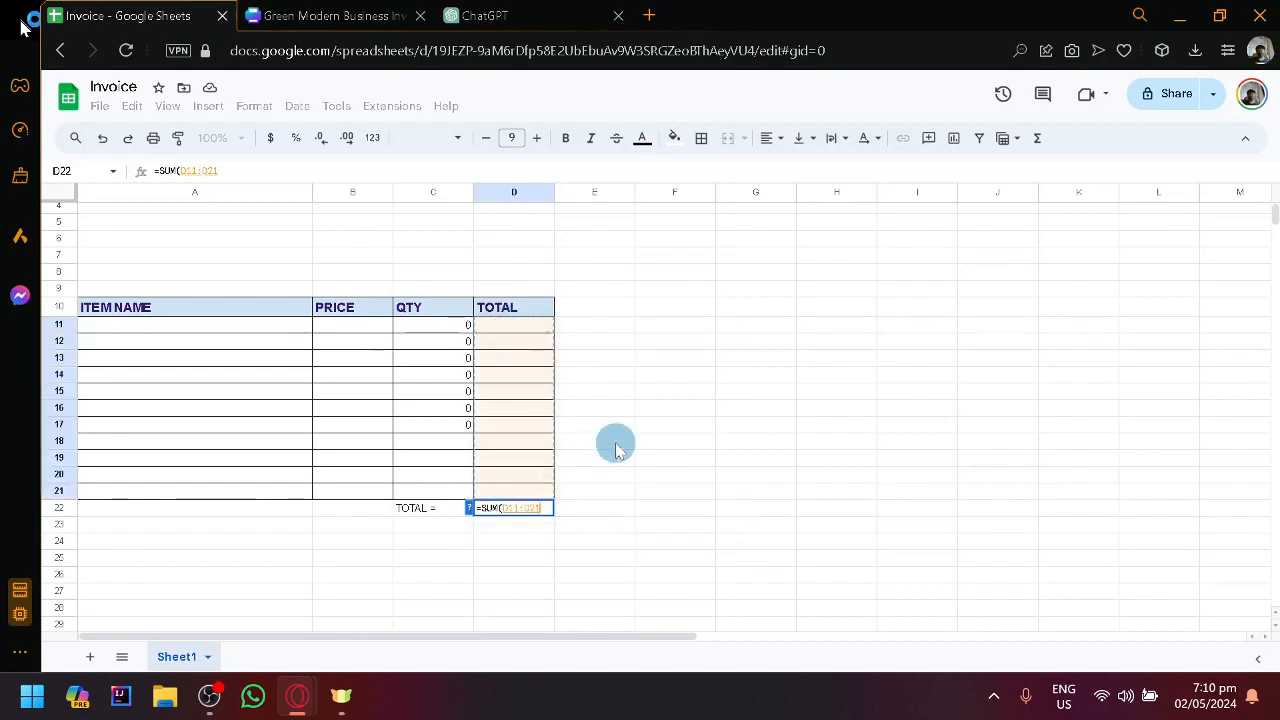
type(")")
key("Return")
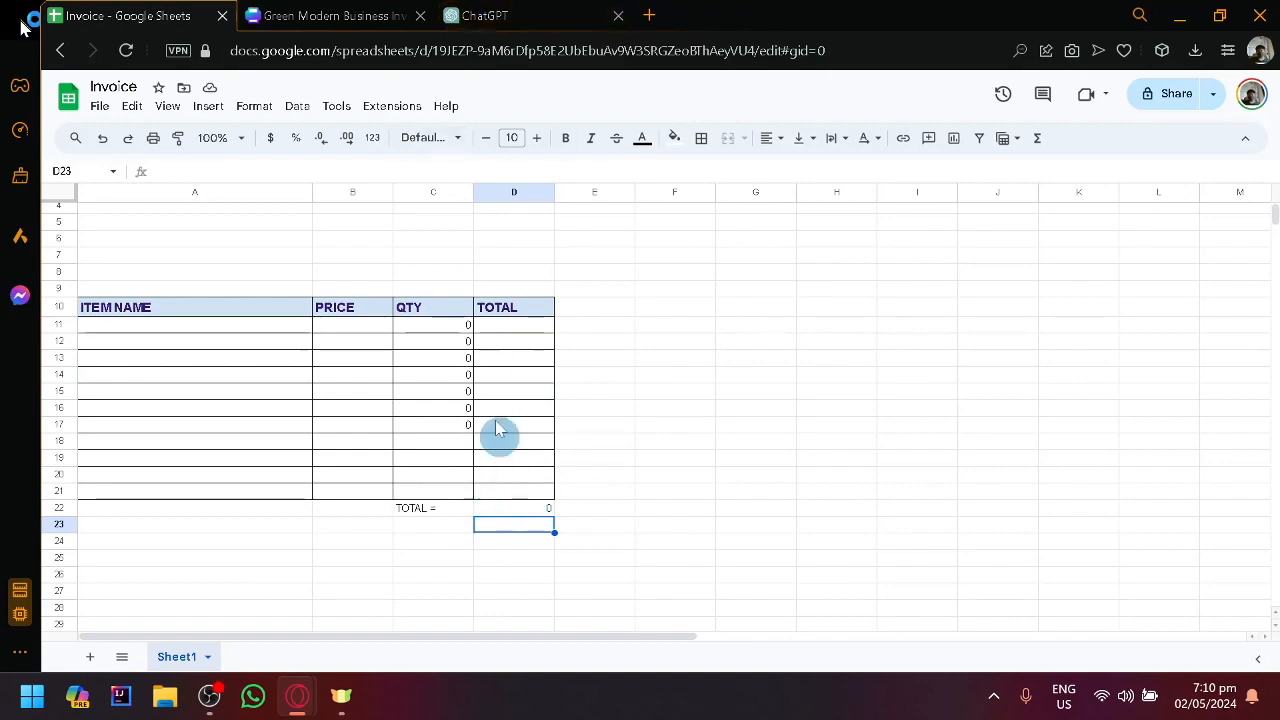
left_click(486, 324)
left_click(468, 326)
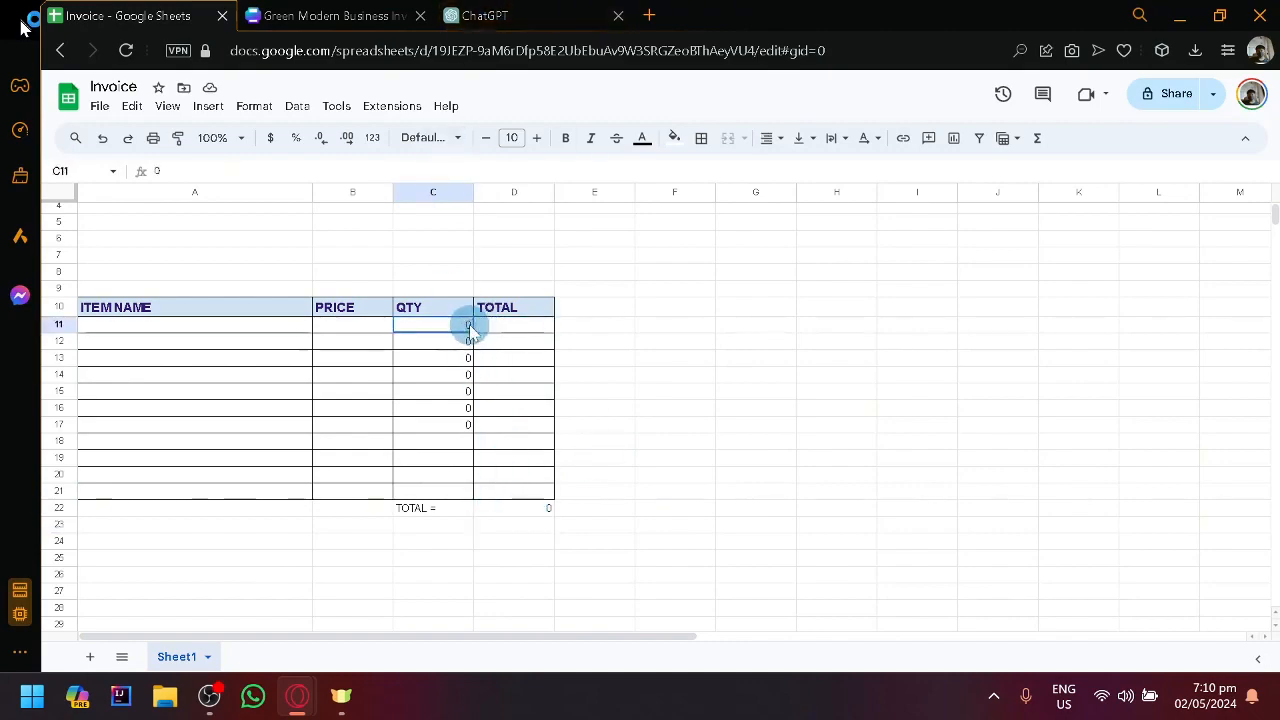
left_click(492, 330)
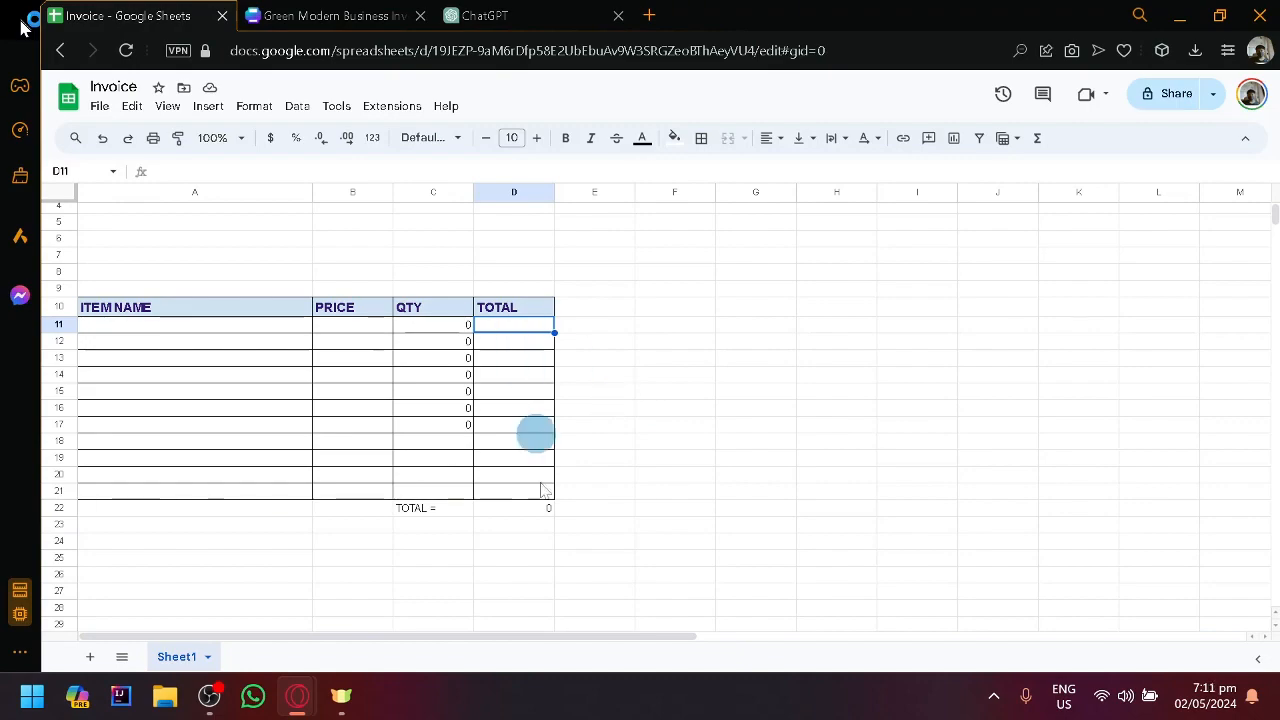
Try the label "FINAL TOTAL" in C23 below "TOTAL =", and clear the cell again.
left_click(512, 511)
left_click(465, 520)
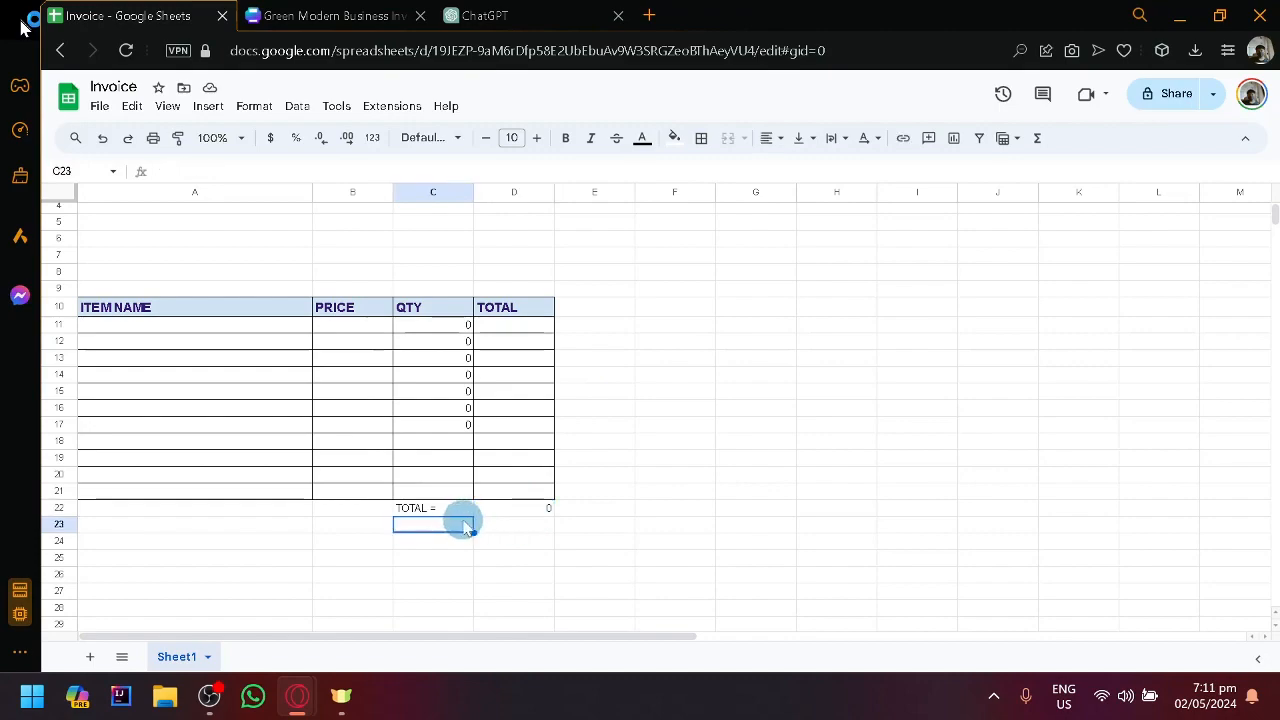
type("FINAL")
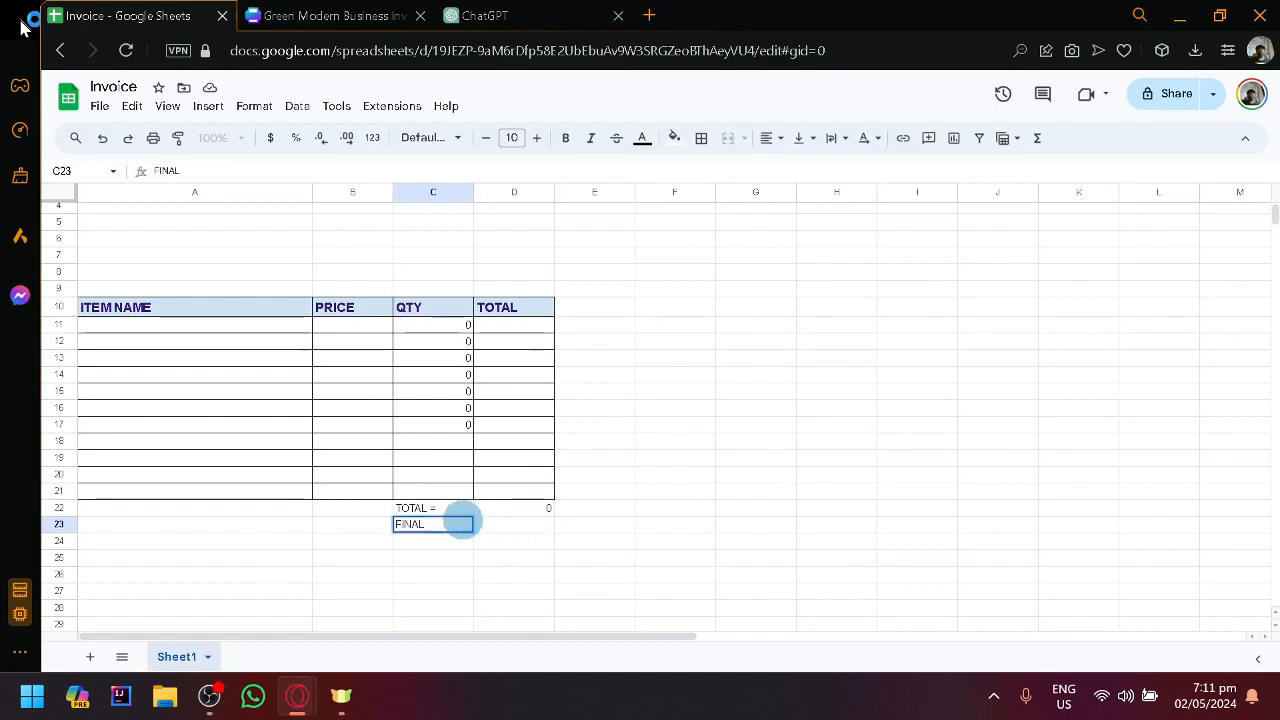
type(" TTAL")
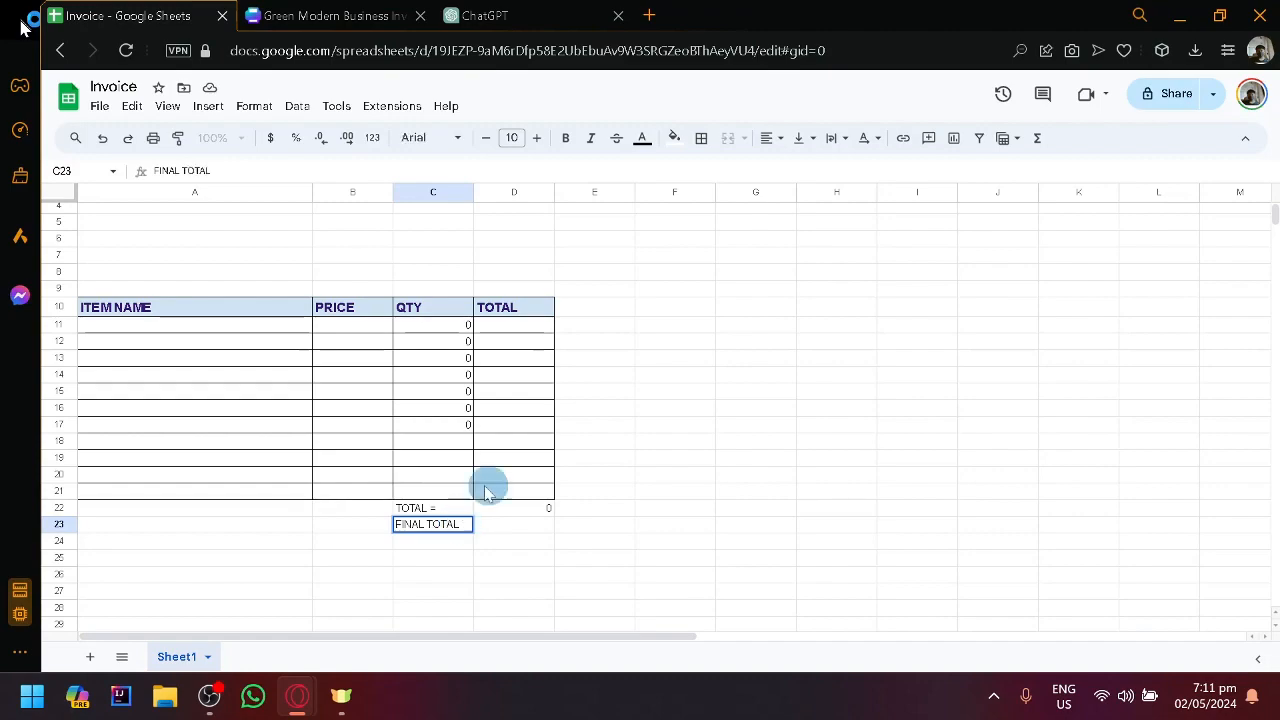
left_click(471, 530)
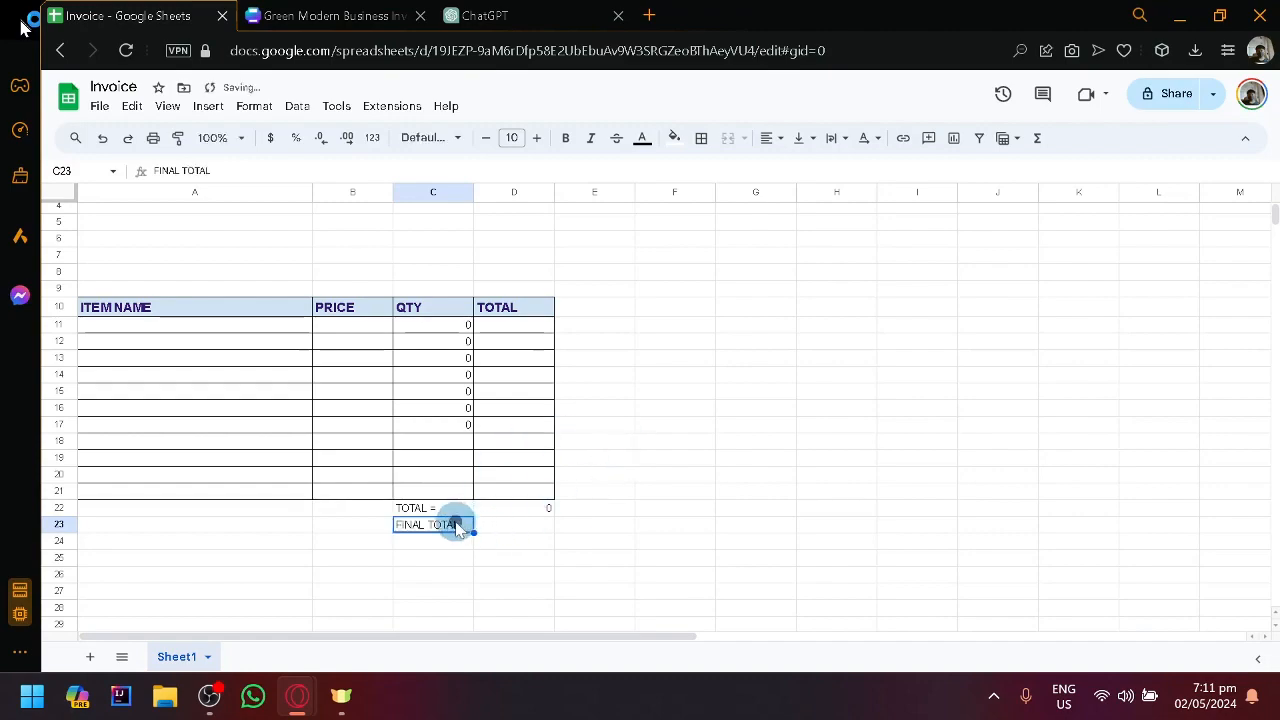
key("Delete")
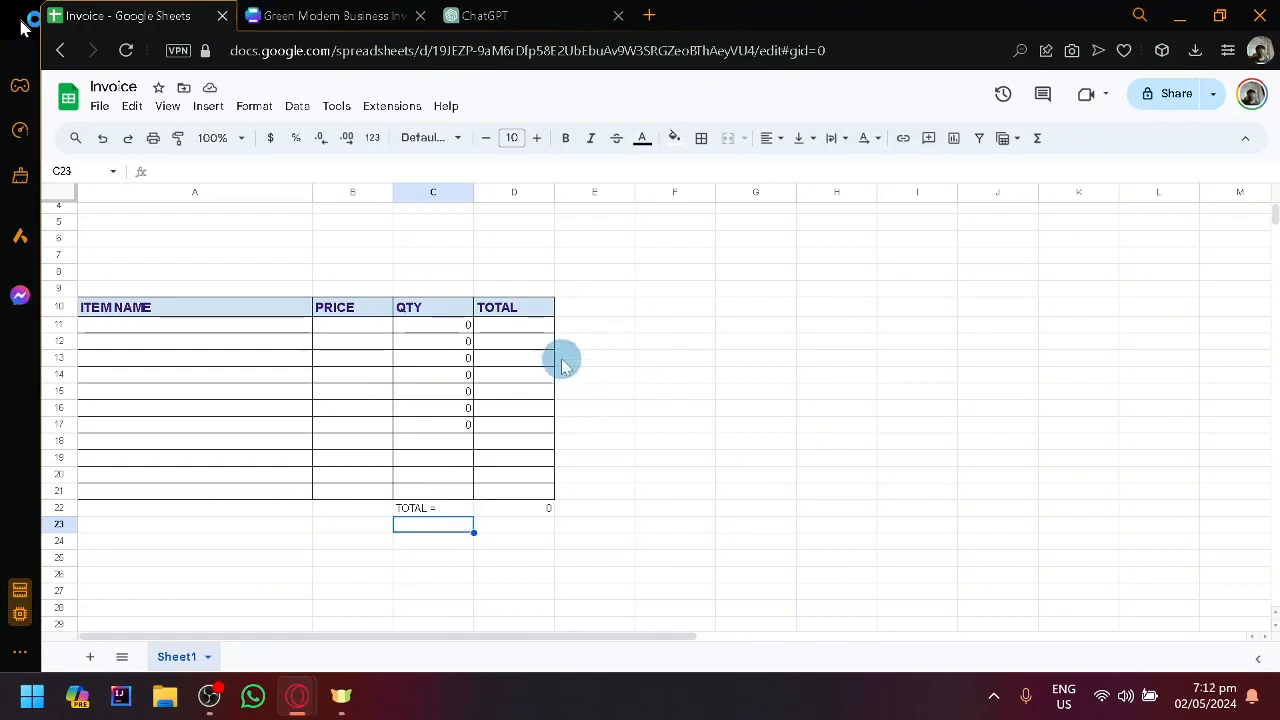
Try the formula =B11,C11 in D11 for the first item's total, and clear the cell again.
left_click(519, 330)
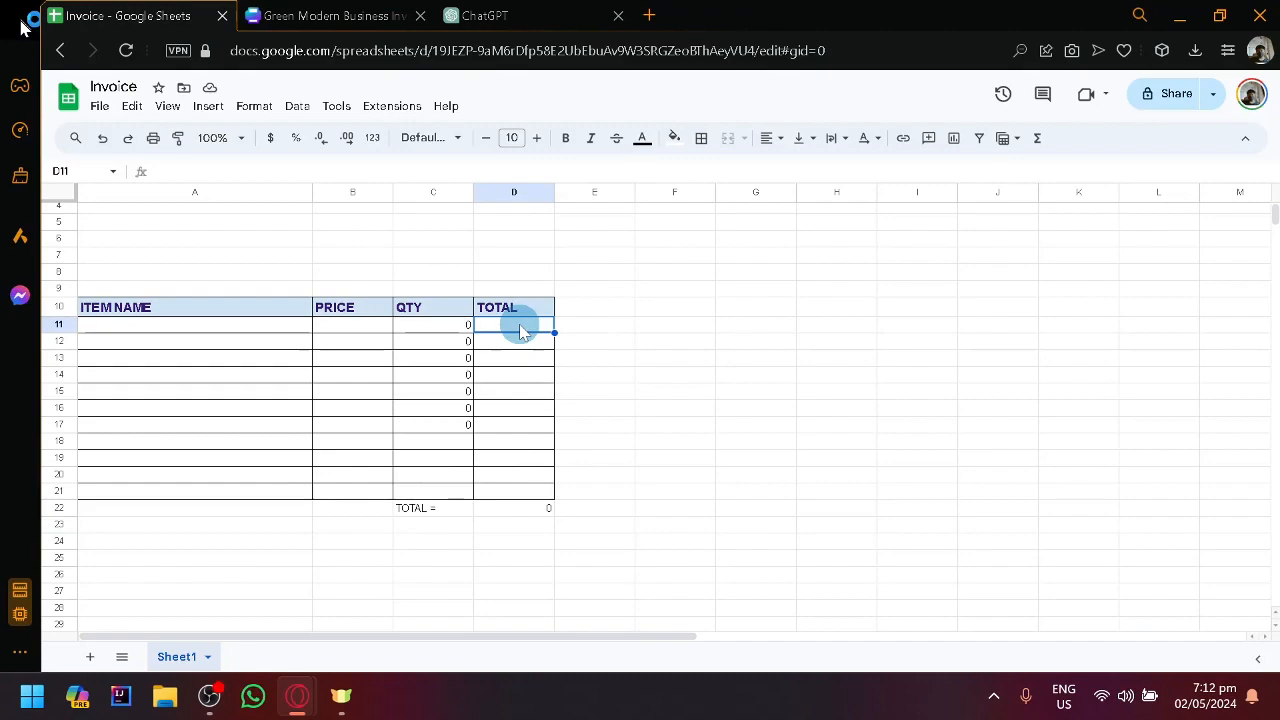
type("=")
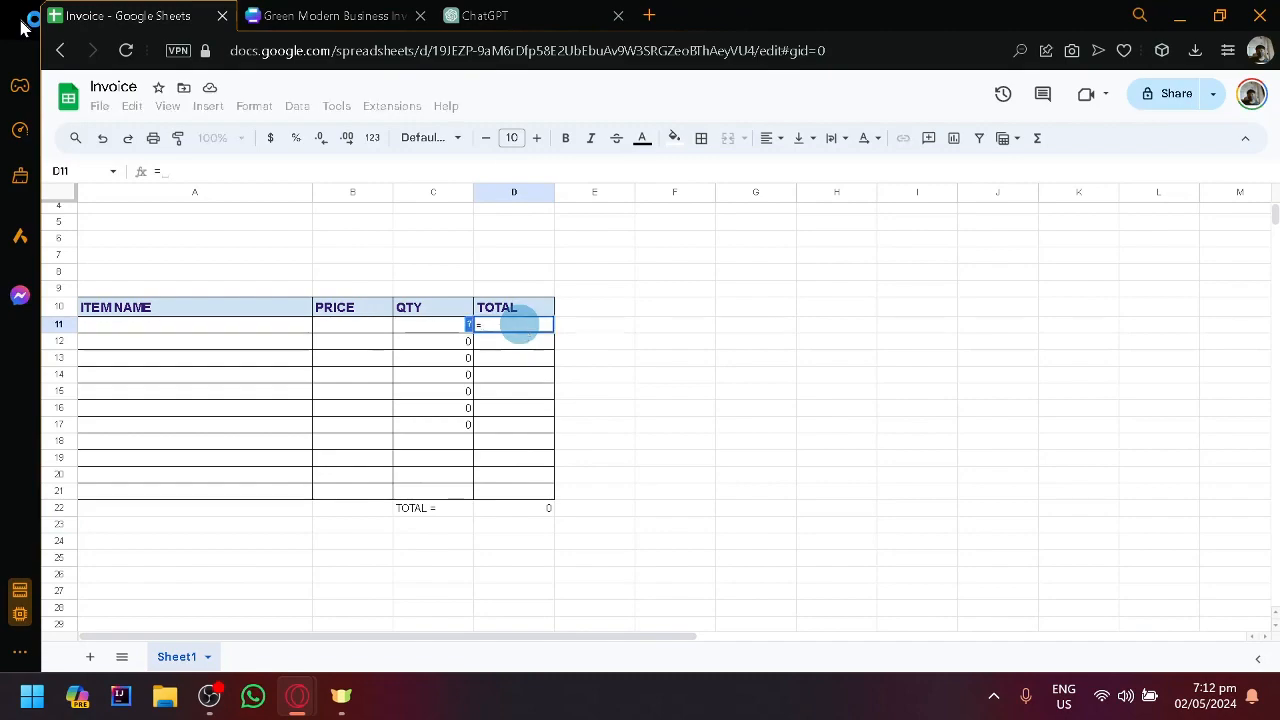
left_click(368, 333)
type(",")
left_click(420, 333)
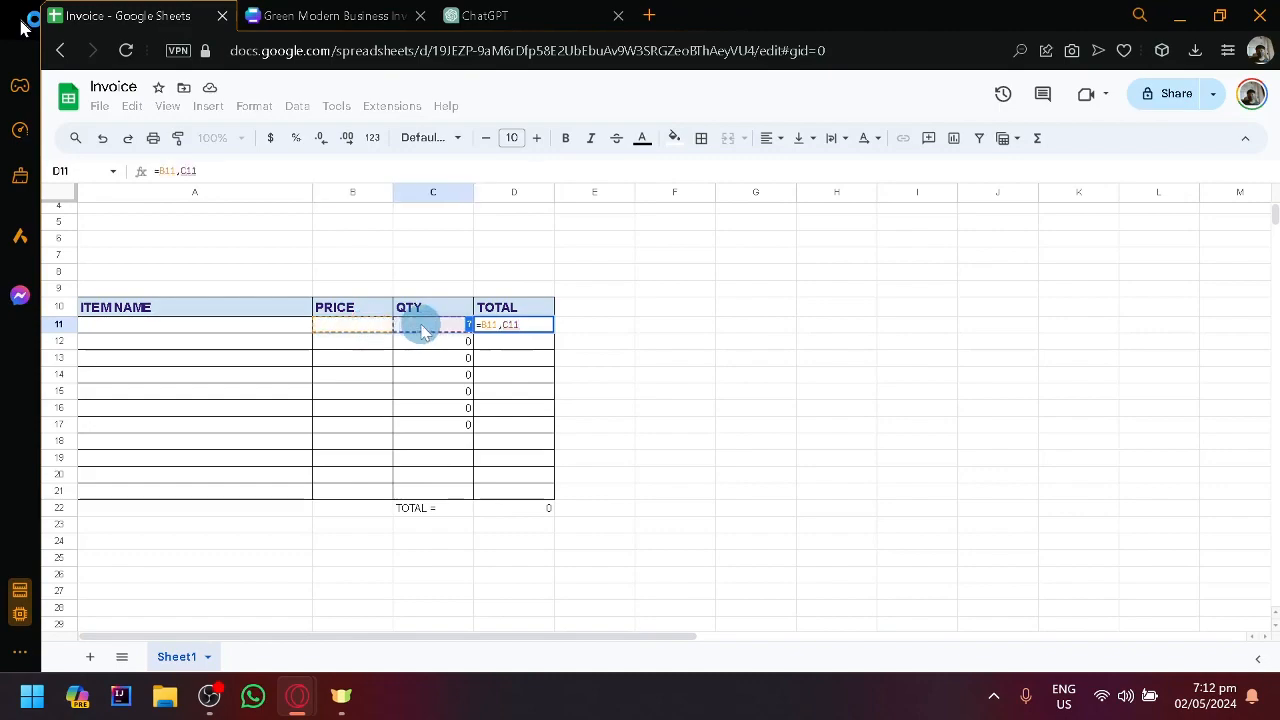
key("Return")
left_click(514, 327)
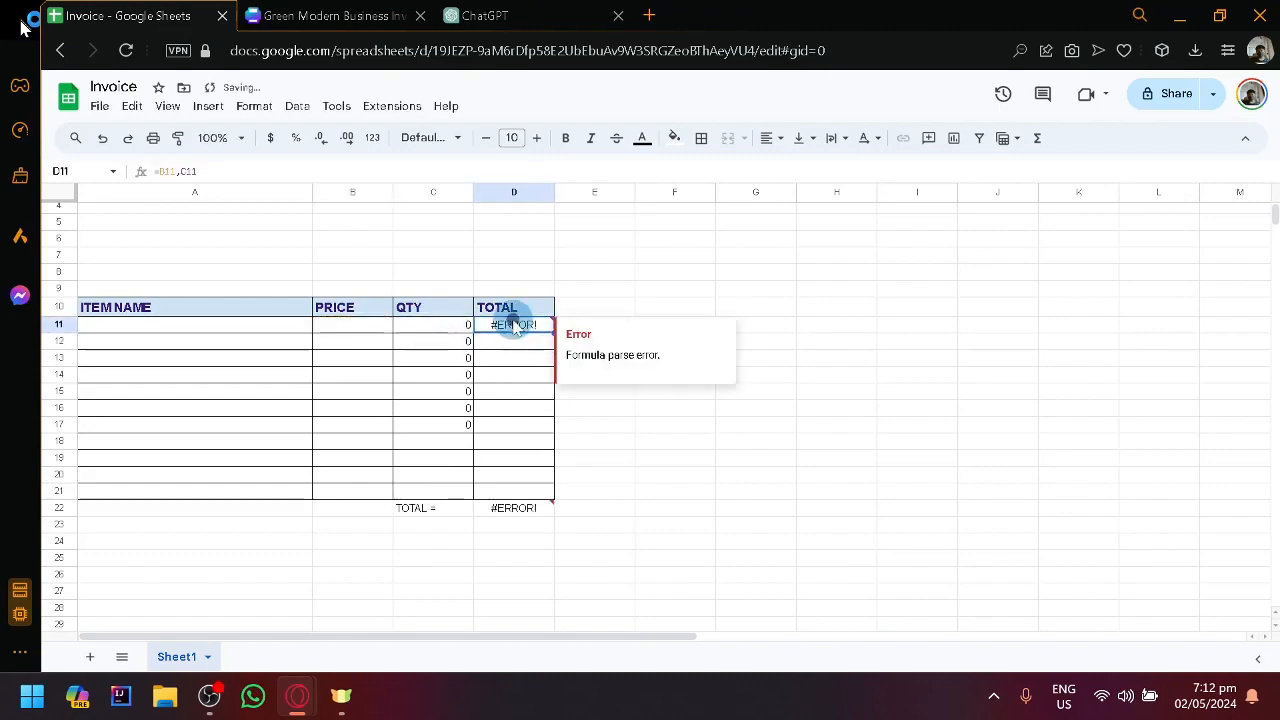
key("Delete")
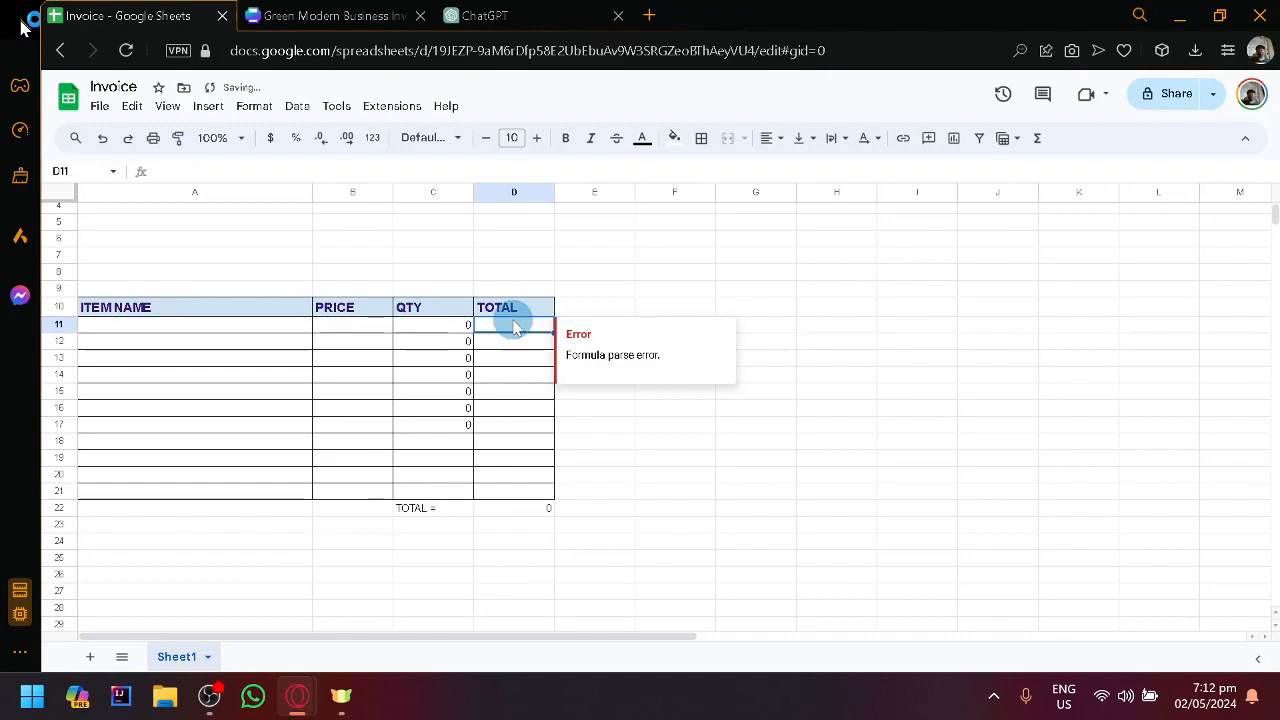
Enter the formula =B11*C11 in D11 to multiply the first item's price by its quantity.
type("=")
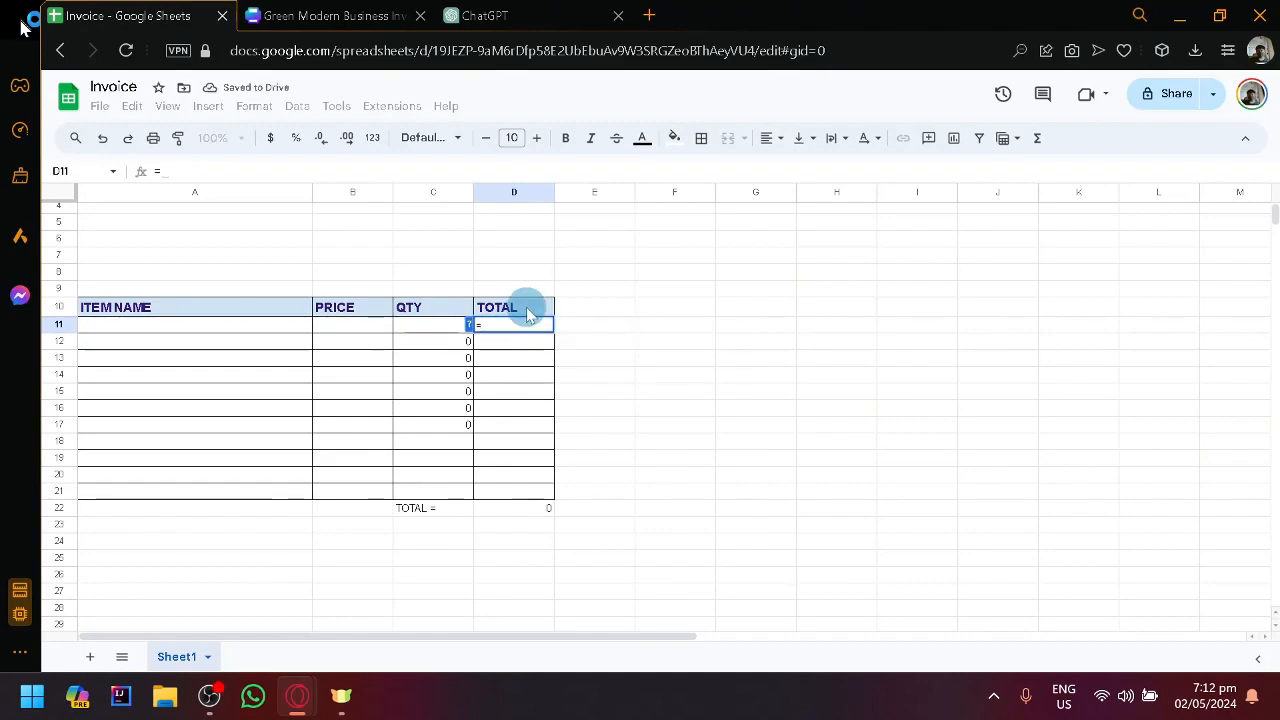
left_click(352, 332)
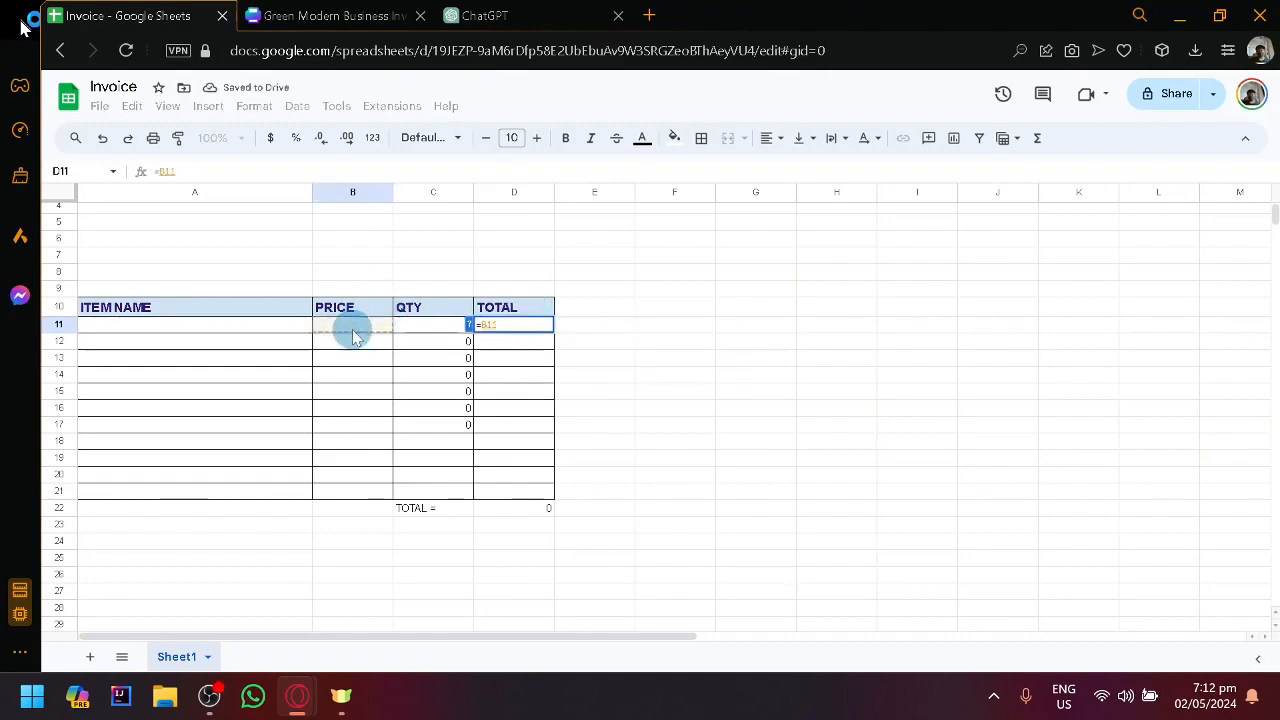
type("*")
left_click(396, 328)
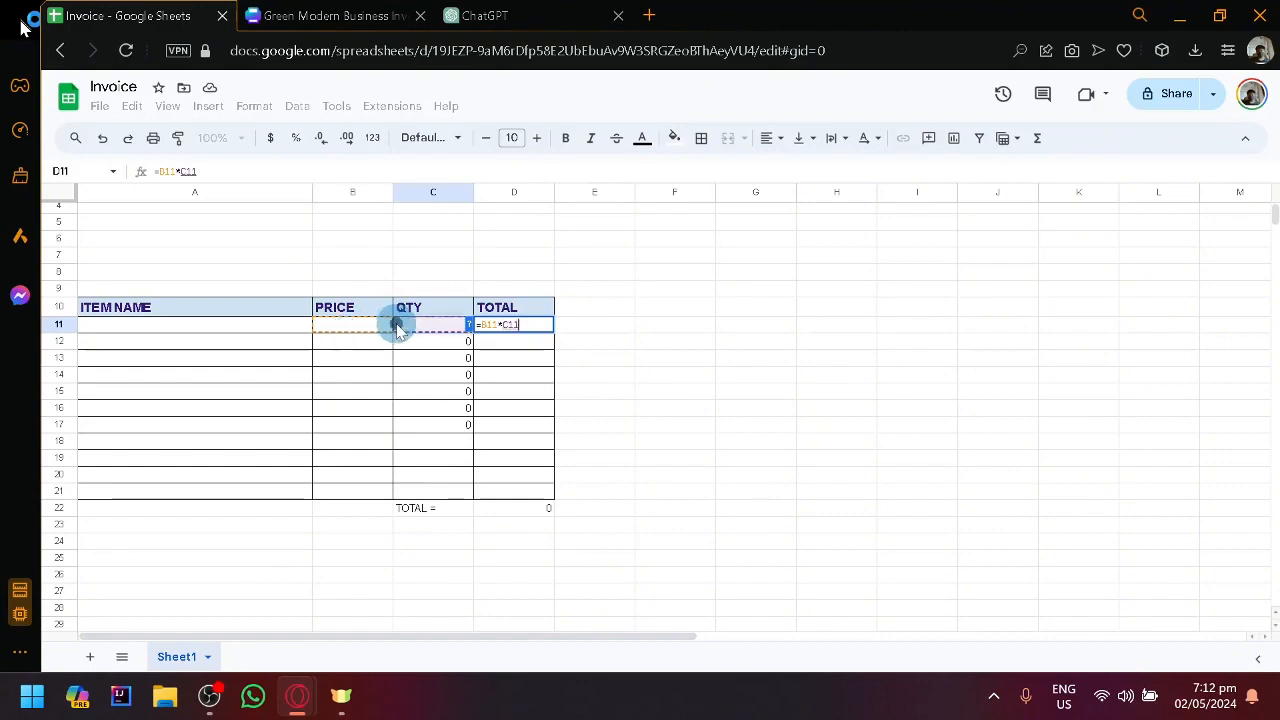
key("Return")
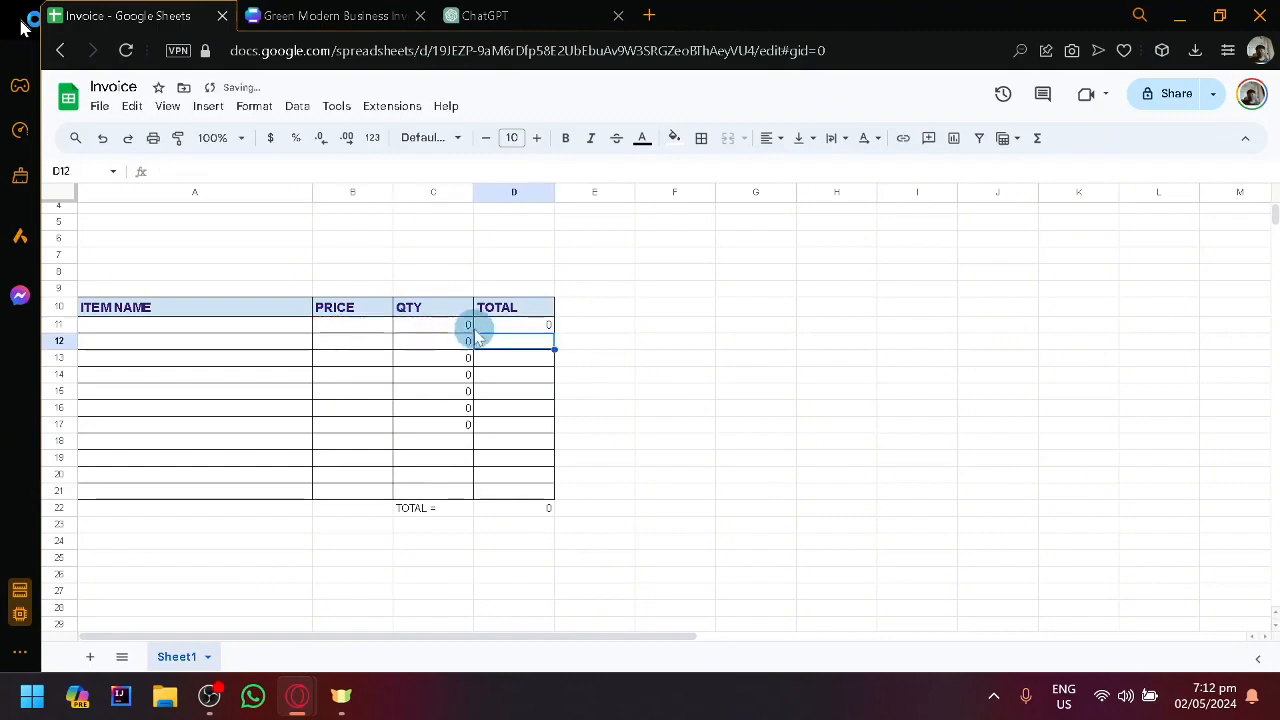
Enter a price of 100 in B11 and a quantity of 2 in C11 for the first item row.
left_click(355, 328)
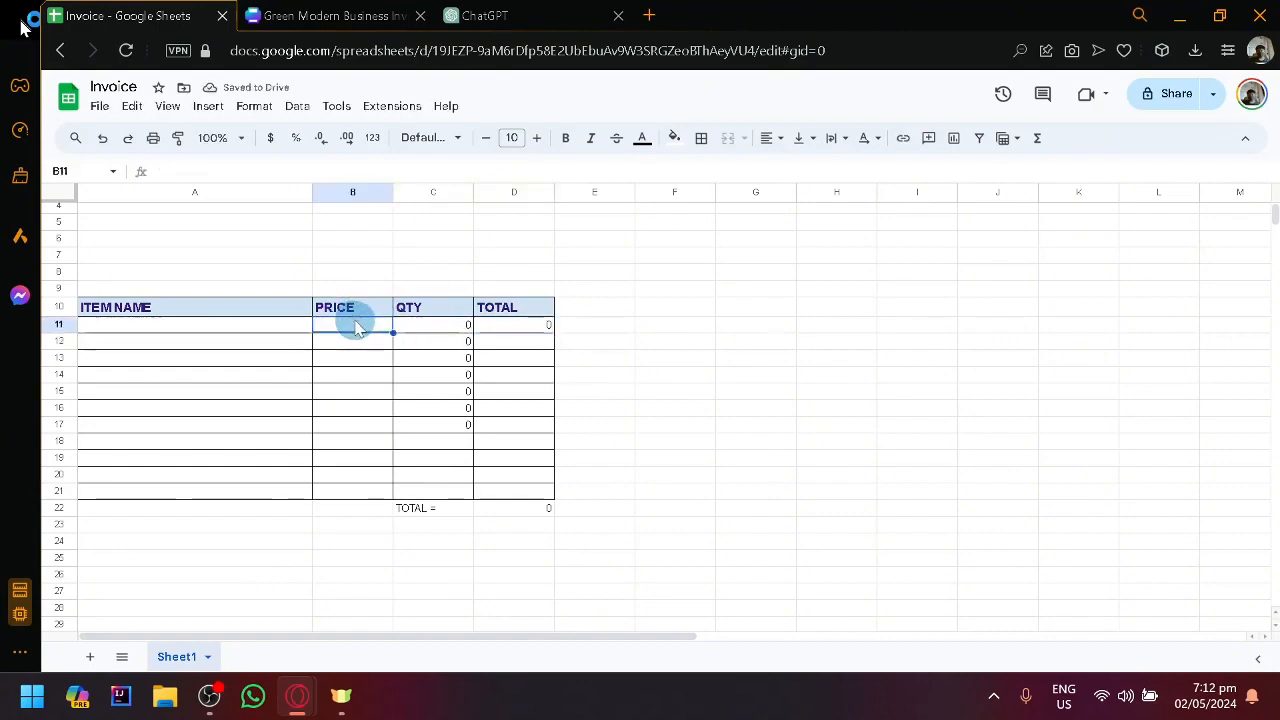
type("100")
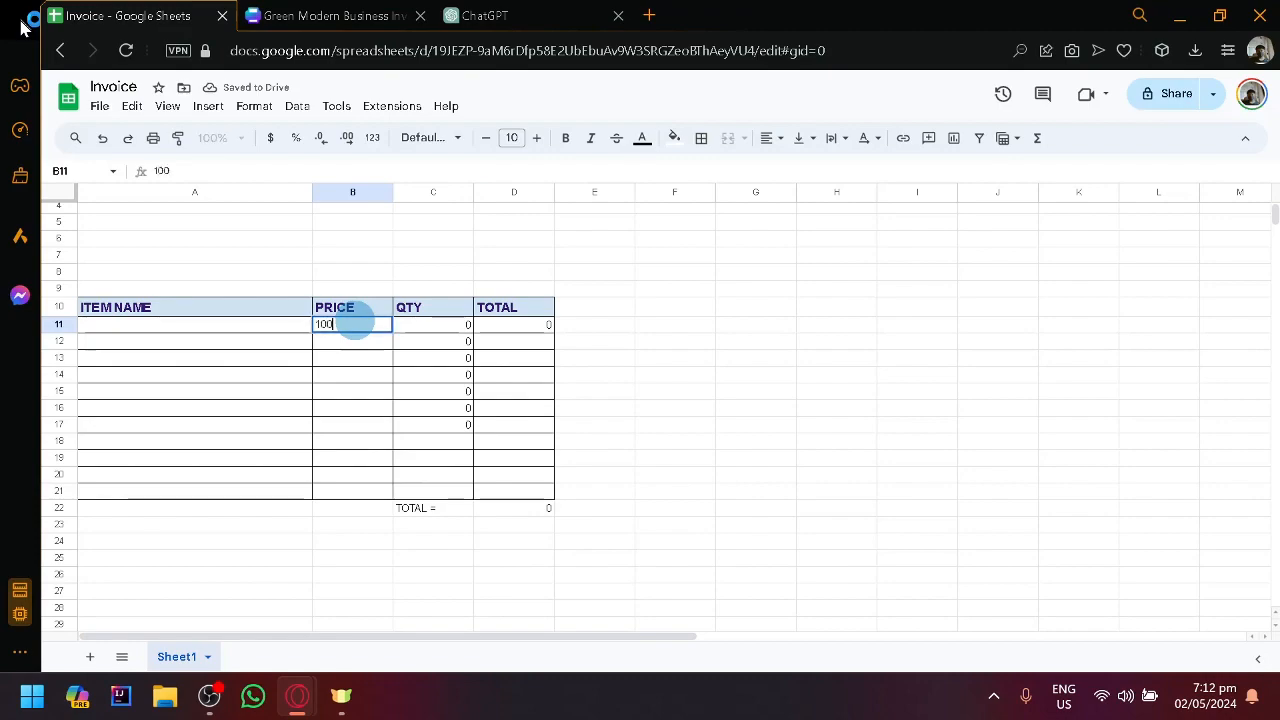
left_click(435, 328)
type("2")
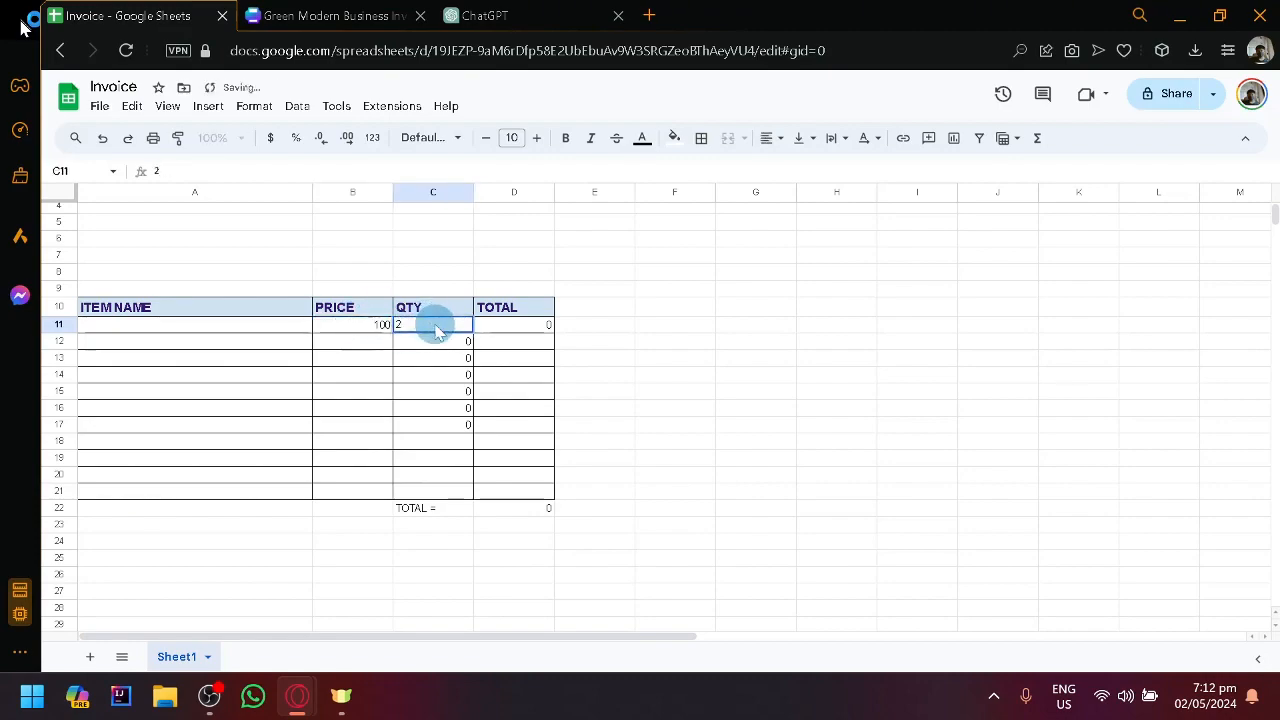
key("Return")
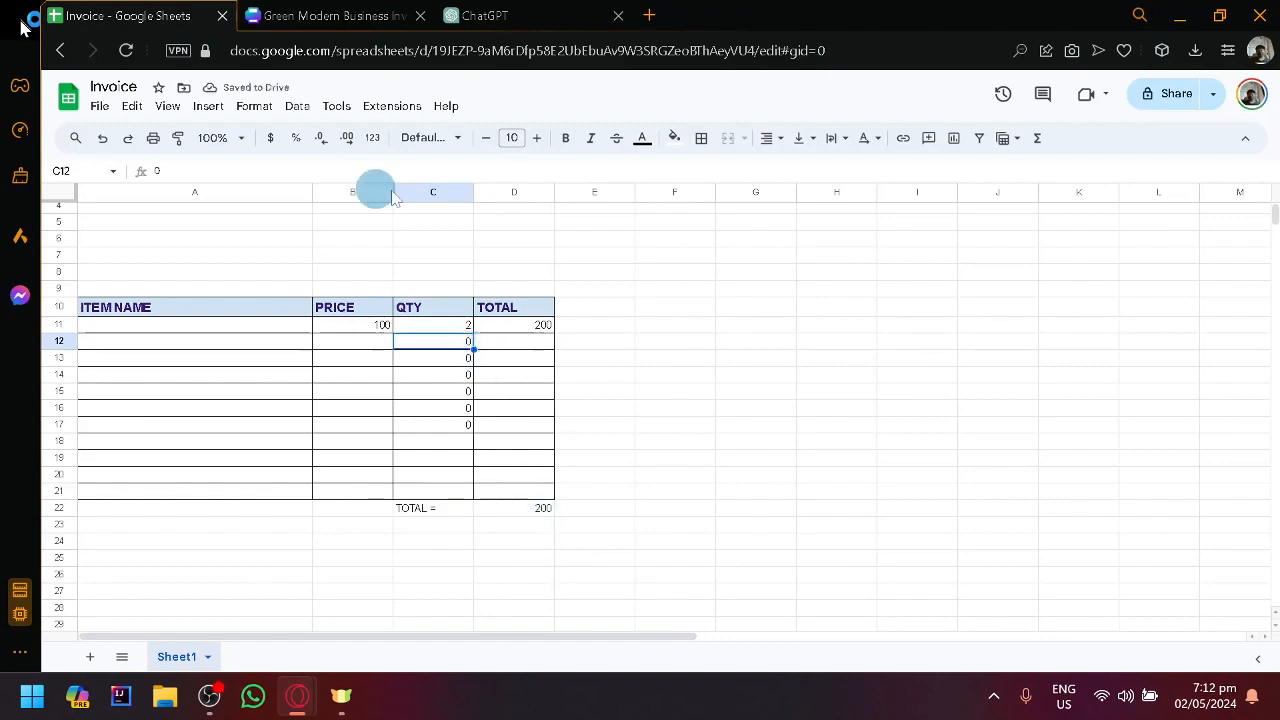
Switch to the Canva invoice template to compare its header, item rows and totals, and return to the Google Sheets invoice.
left_click(338, 12)
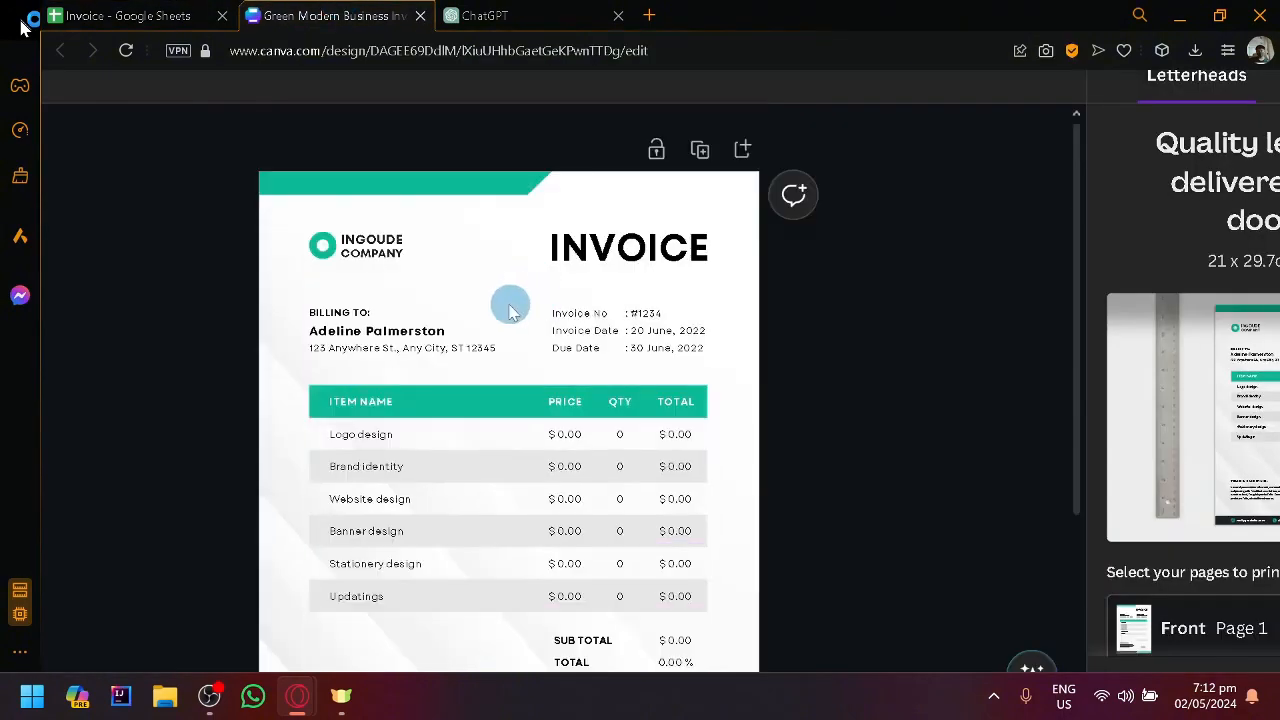
scroll(510, 310, "down", 3)
scroll(520, 283, "up", 3)
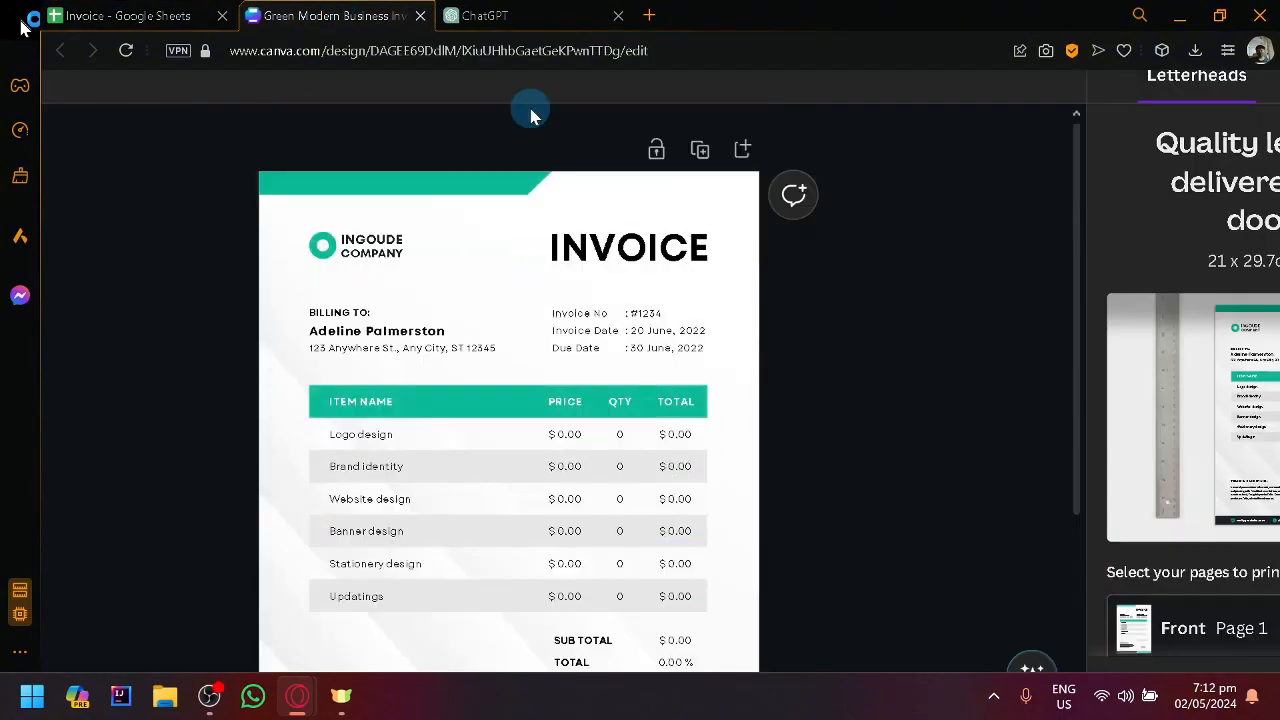
left_click(87, 14)
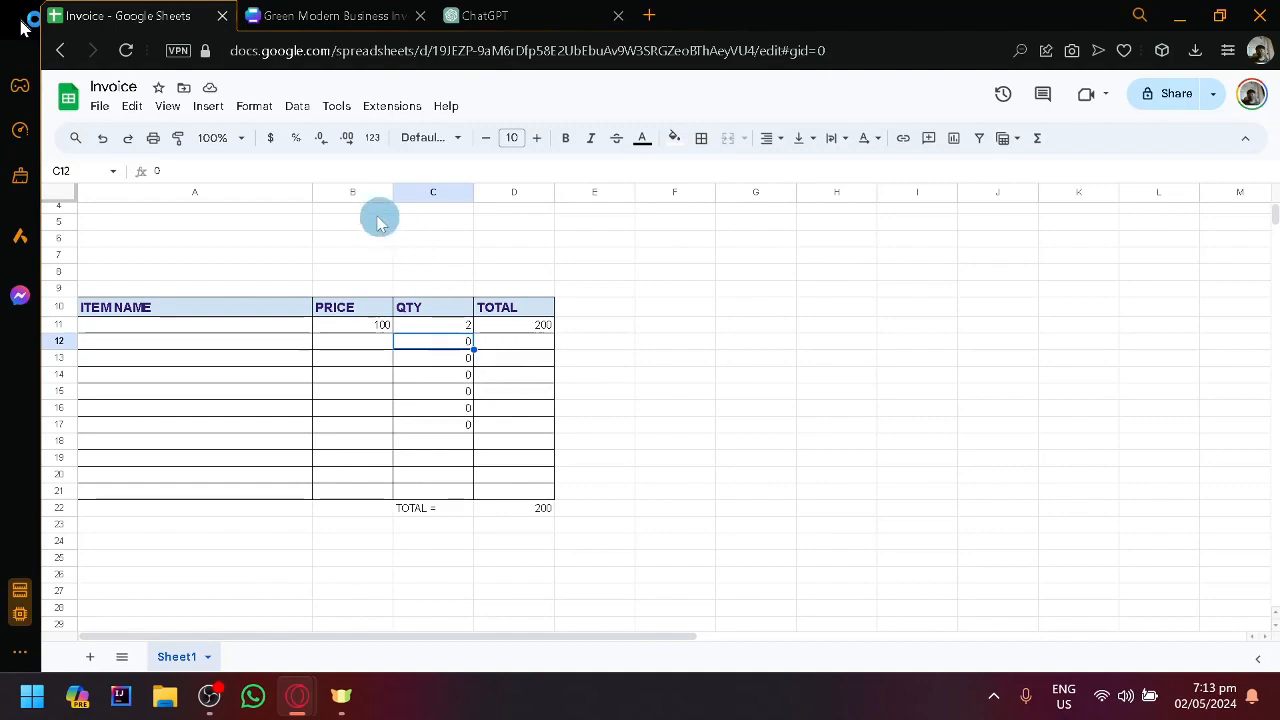
left_click(276, 10)
left_click(150, 15)
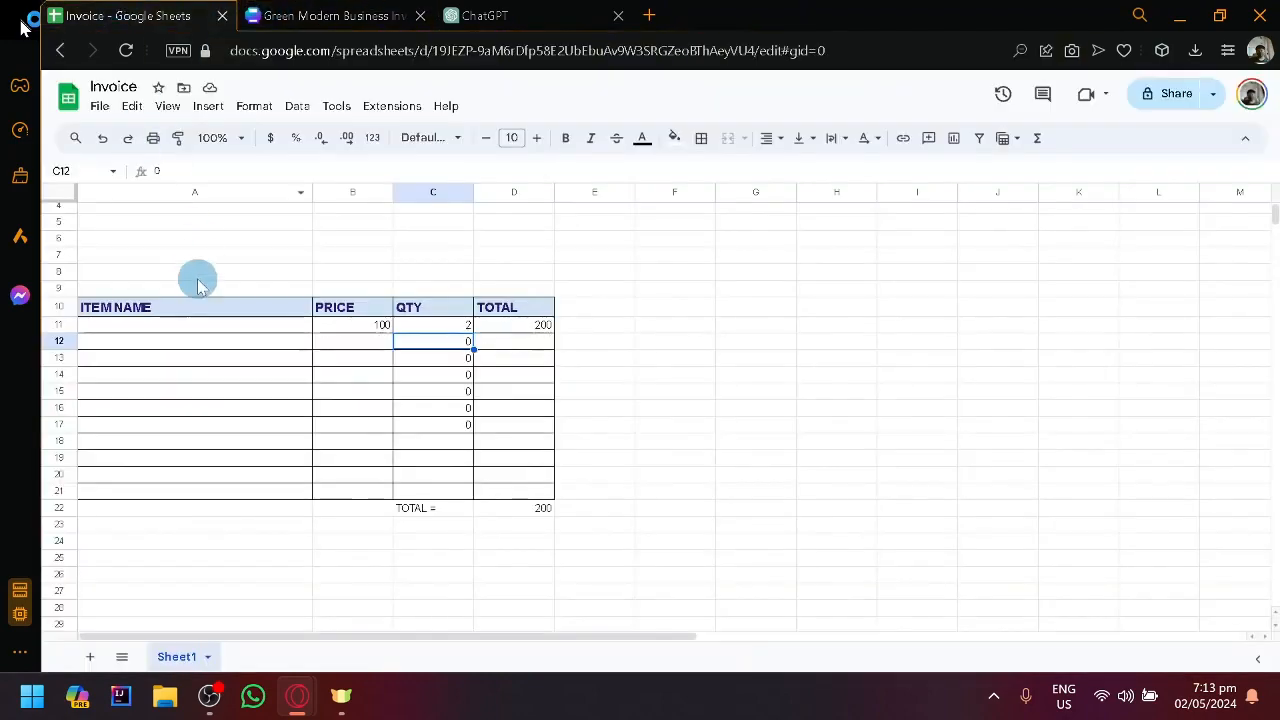
left_click(197, 278)
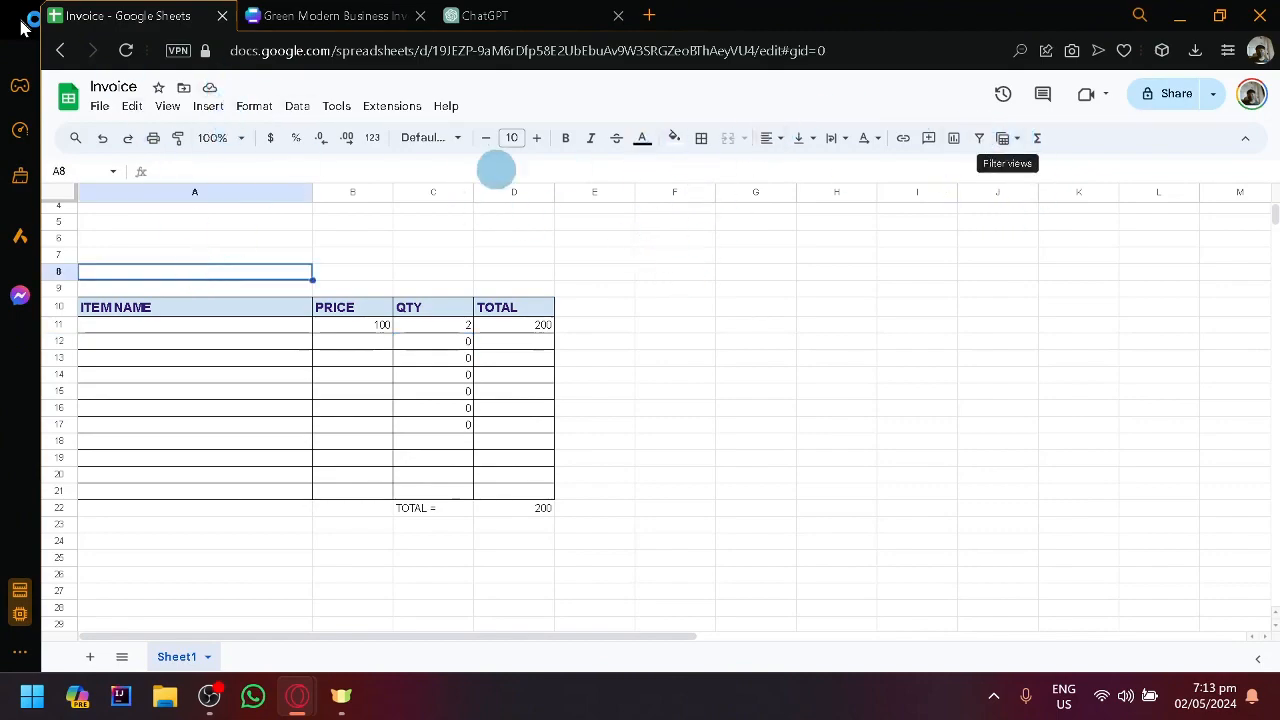
left_click(207, 110)
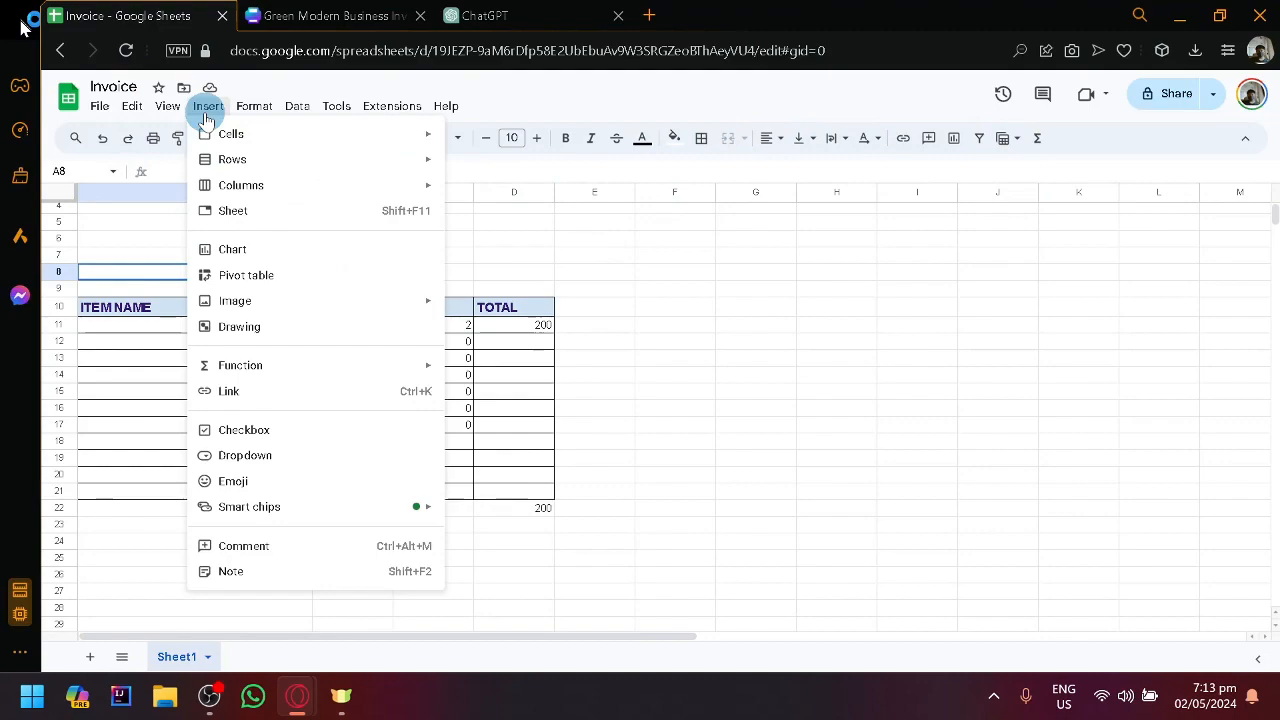
mouse_move(289, 306)
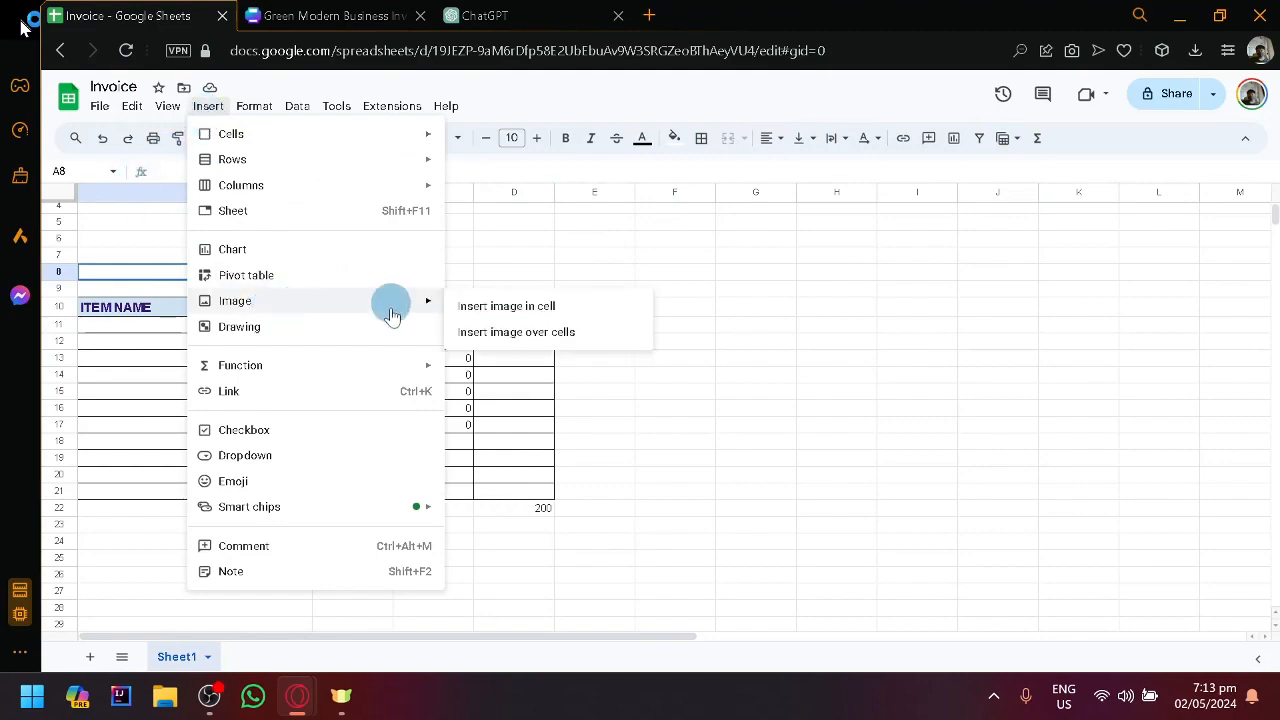
left_click(623, 276)
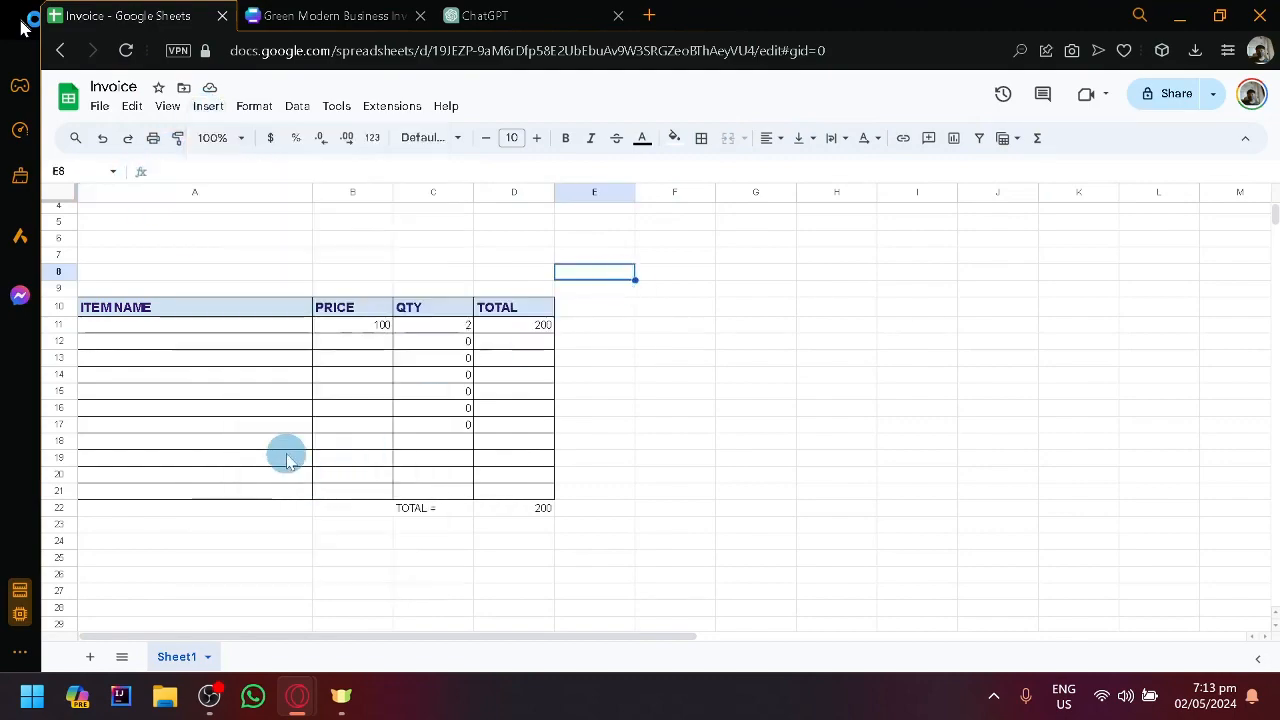